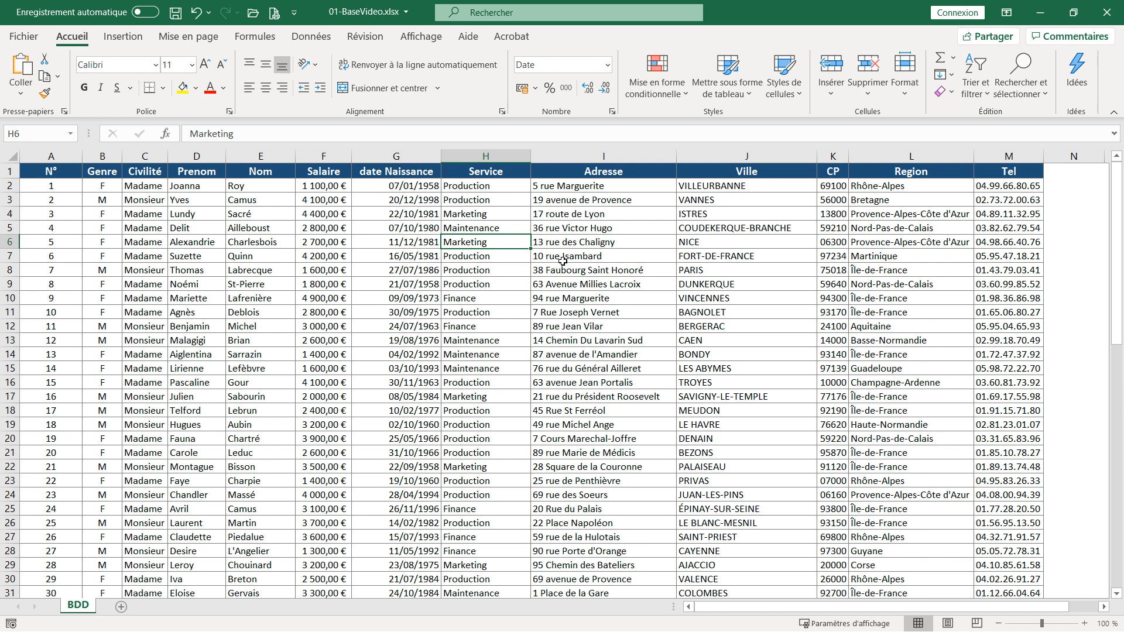
Format the data range A1:M71 on the BDD sheet as a table with headers, using a light table style.
left_click(460, 229)
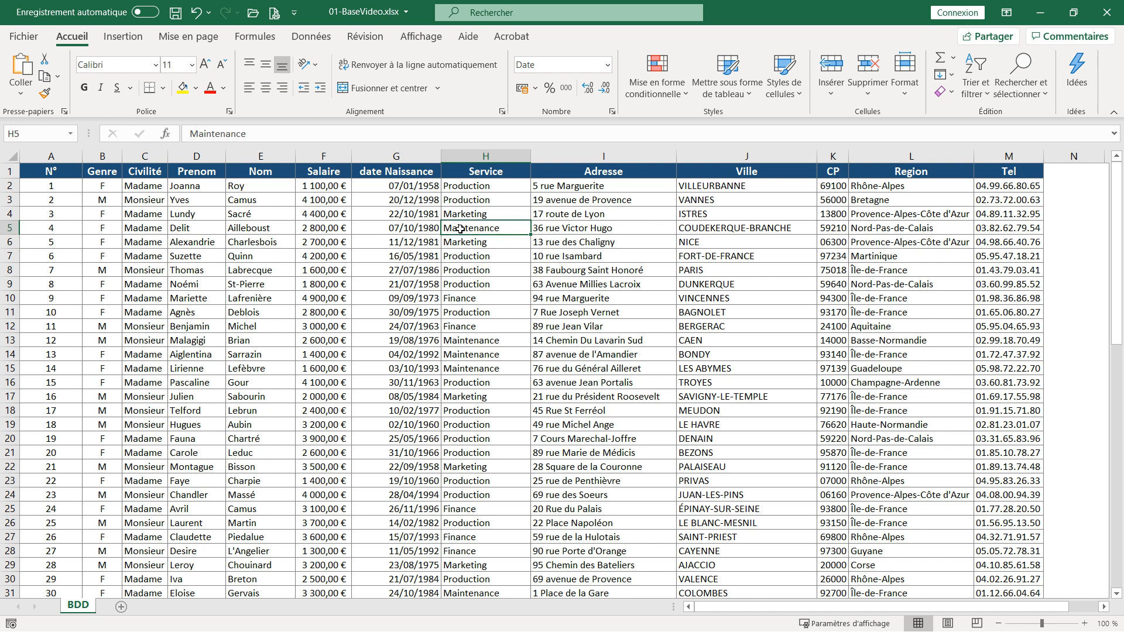
left_click(729, 92)
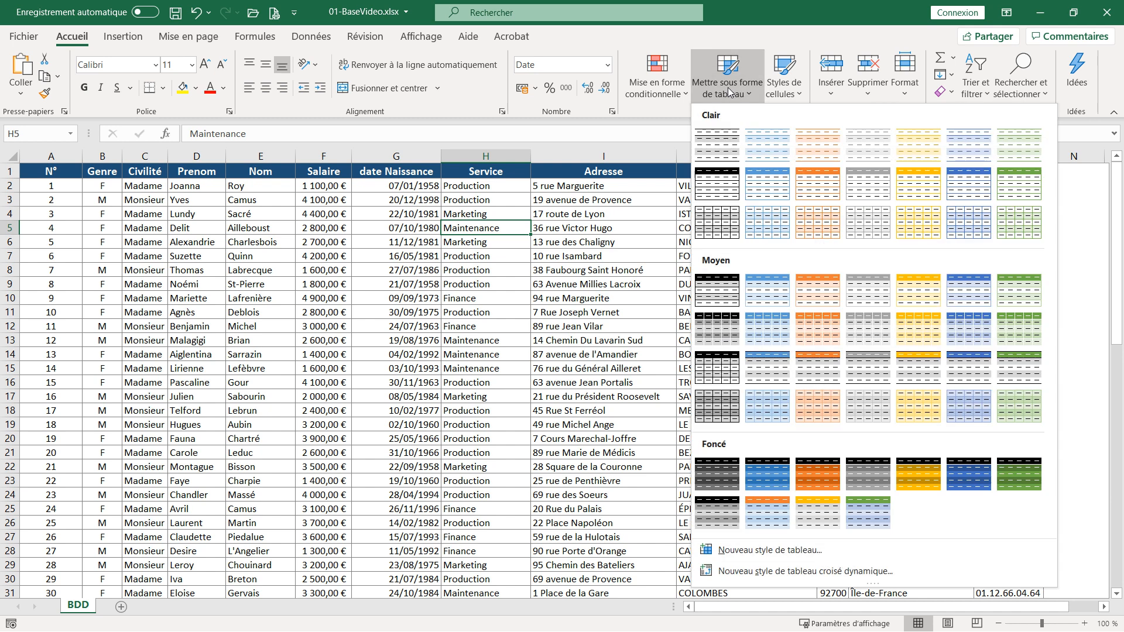
left_click(861, 151)
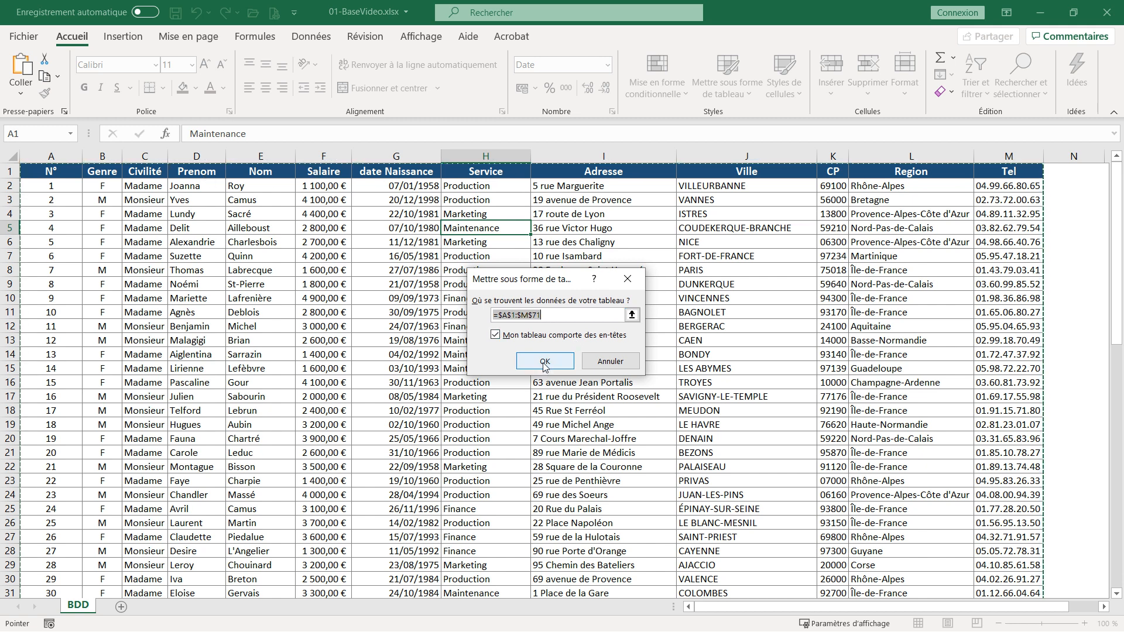
left_click(532, 361)
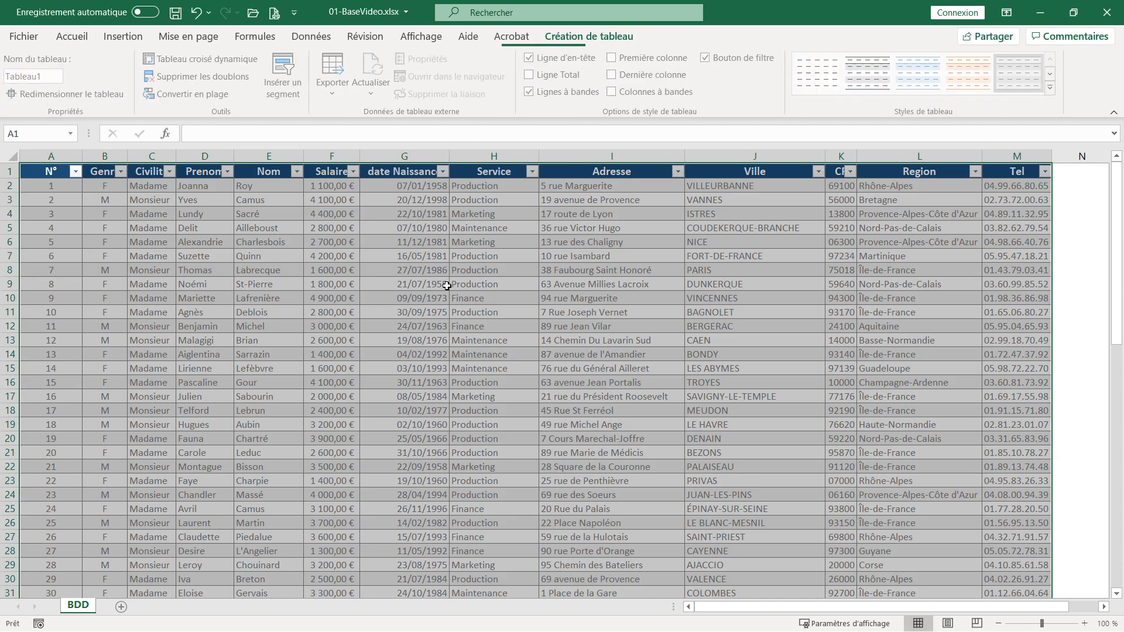
left_click(447, 287)
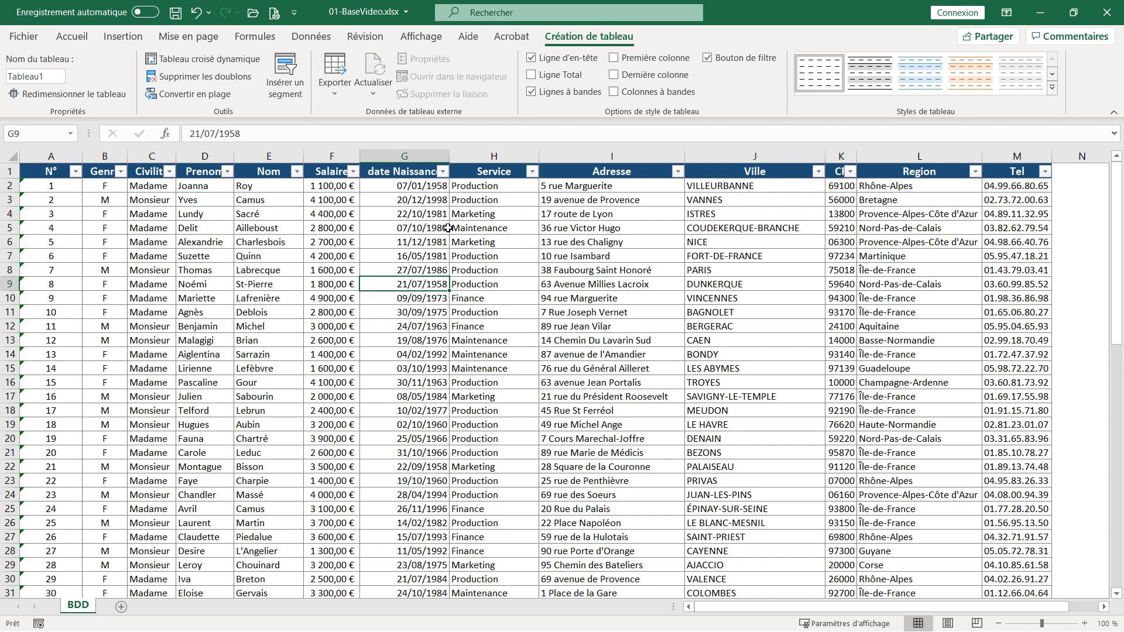
Insert a new table column before Service and name its header Age.
right_click(497, 156)
left_click(528, 282)
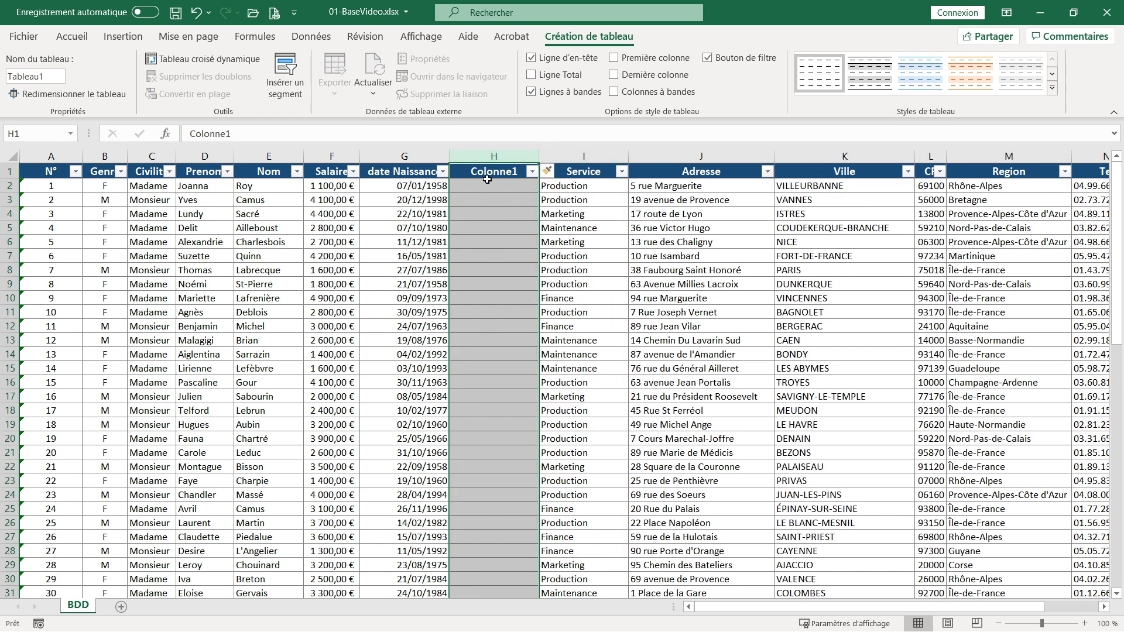
type("Age")
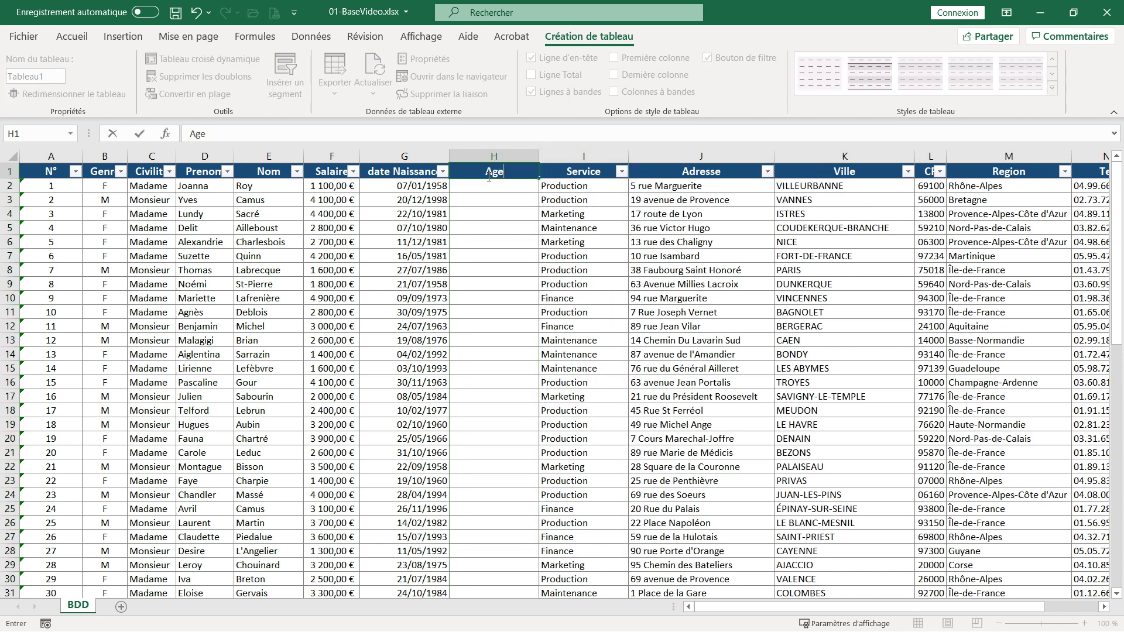
key("Return")
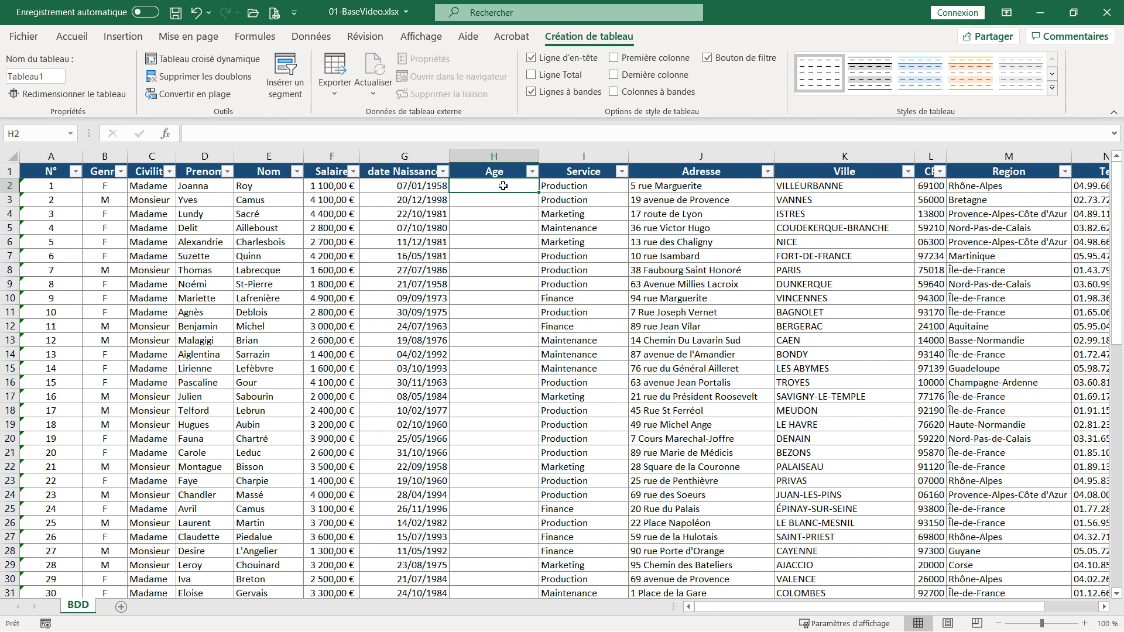
Fill the Age column with the formula =DATEDIF([@[date Naissance]];AUJOURDHUI();"y"), entered in H2.
type("=da")
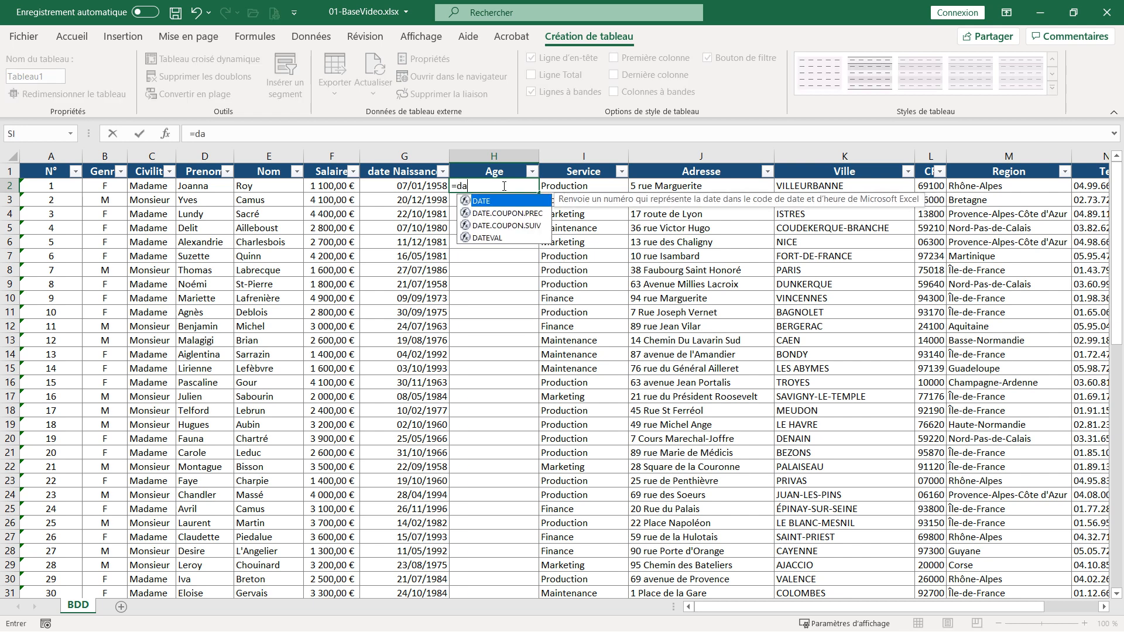
type("tedif")
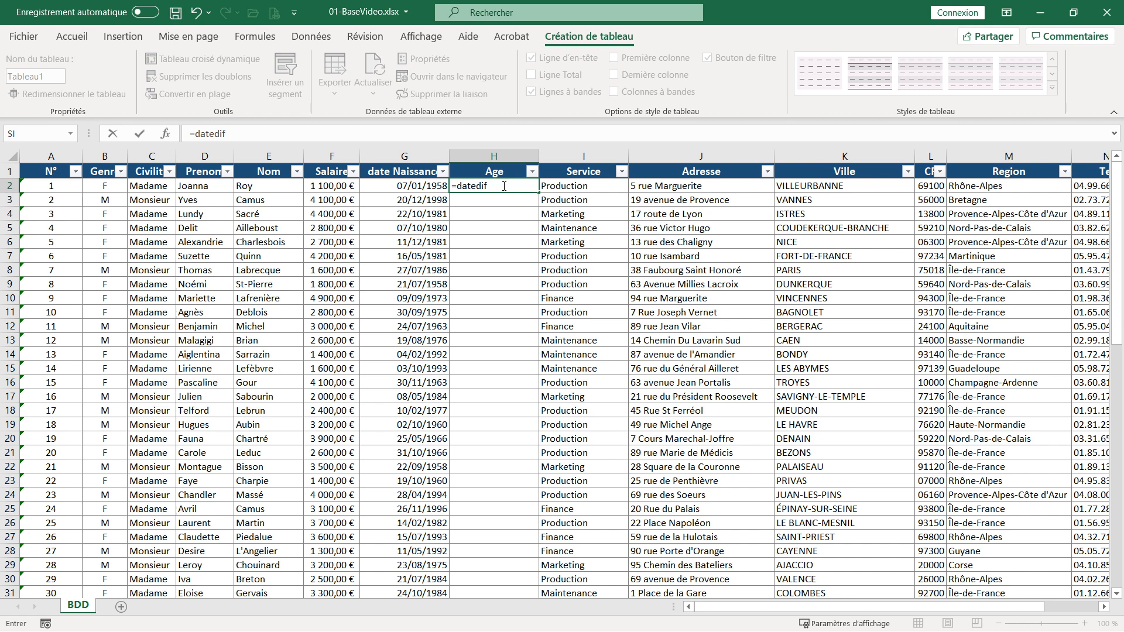
type("(")
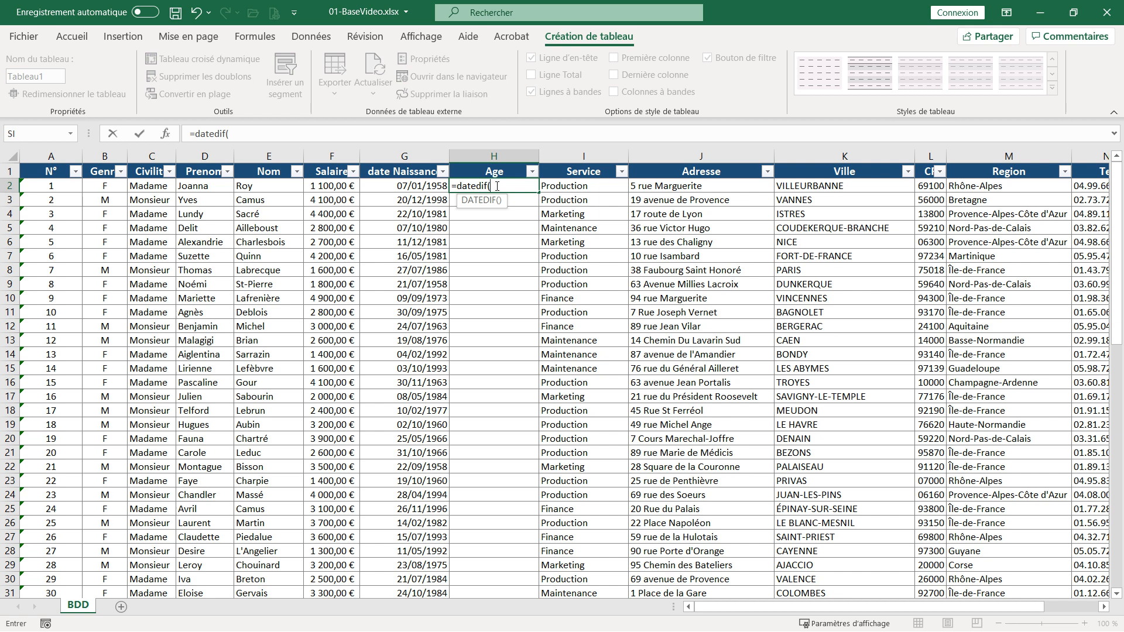
left_click(404, 186)
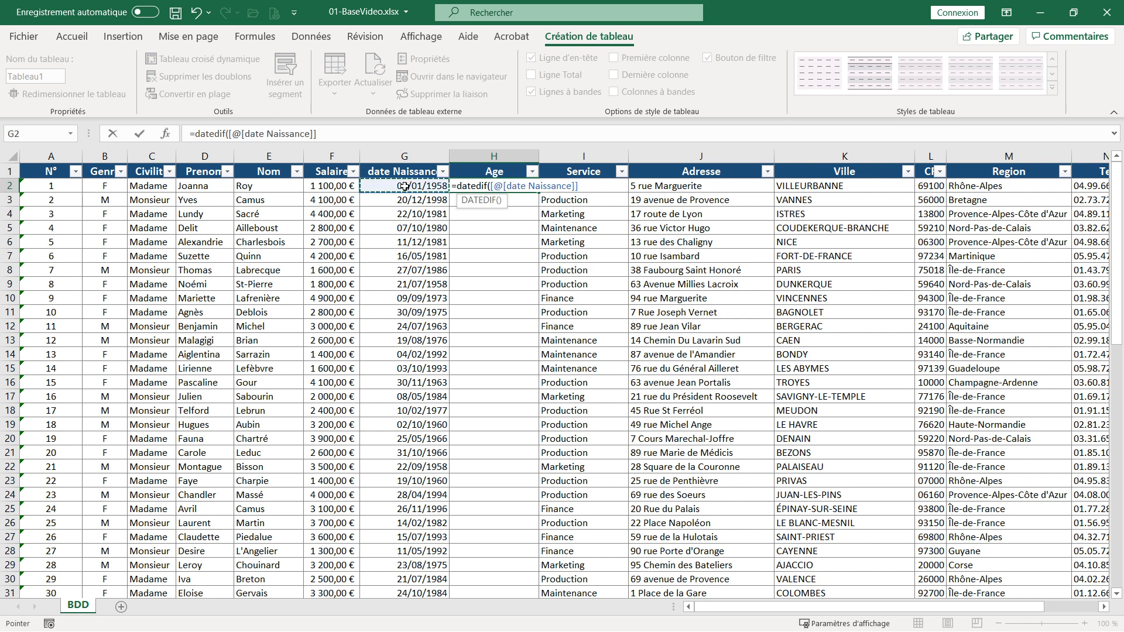
type(";")
type("aujourdu")
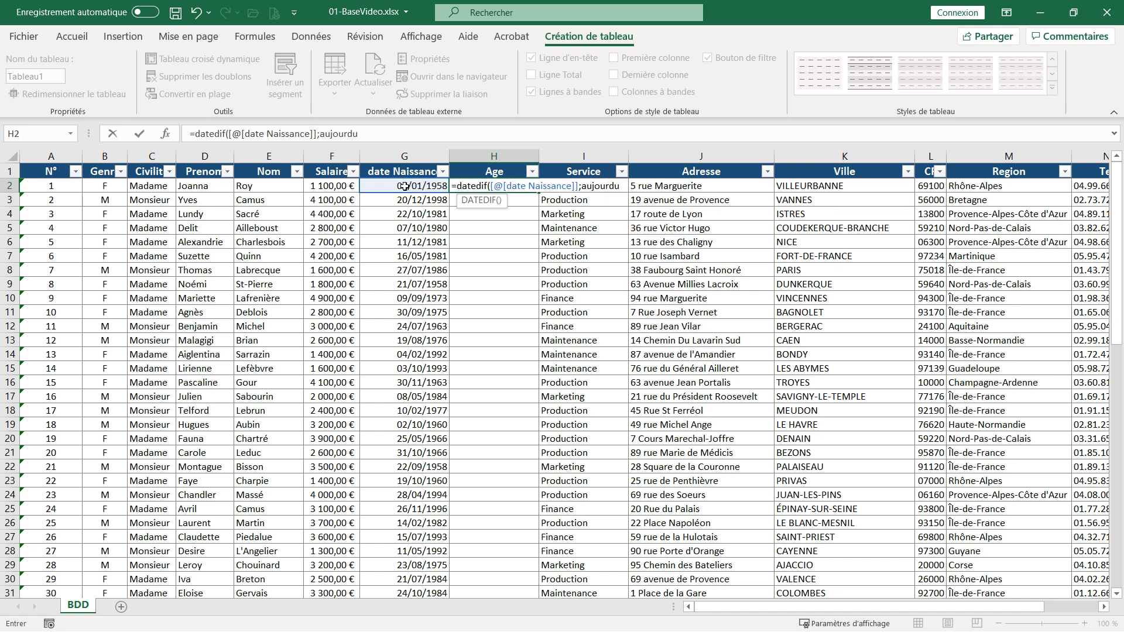
key("BackSpace")
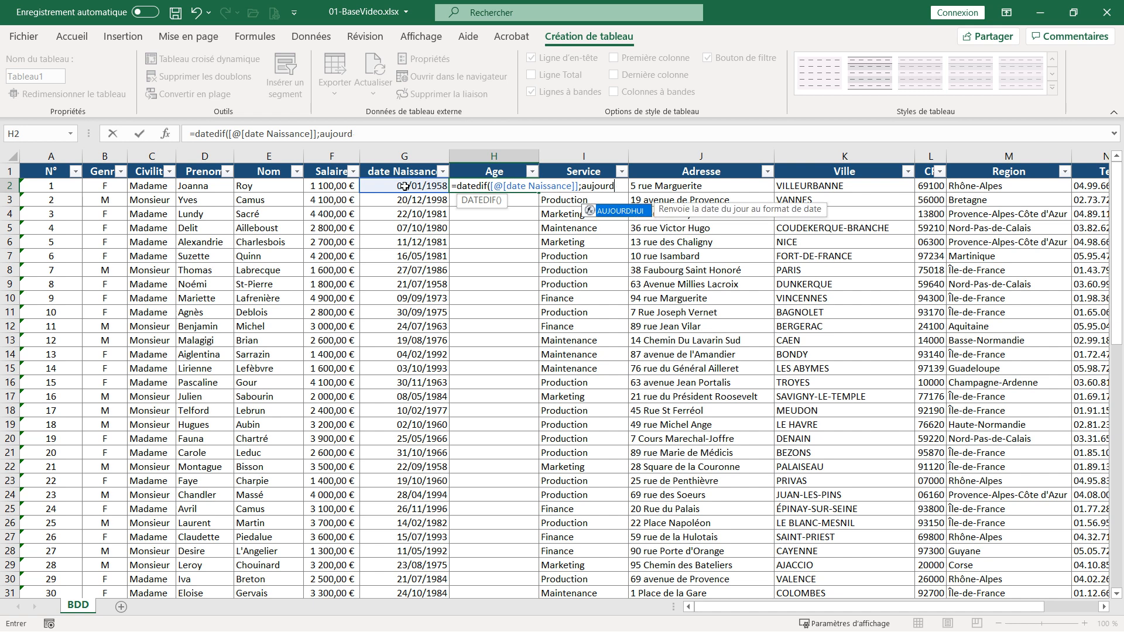
double_click(631, 212)
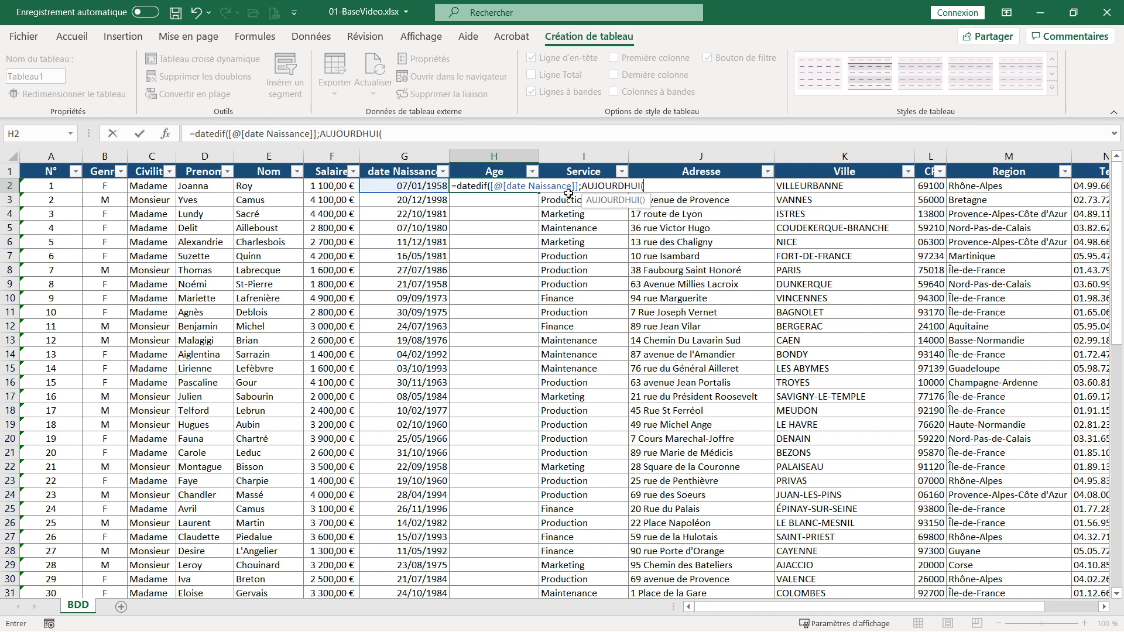
left_click(644, 186)
type(")")
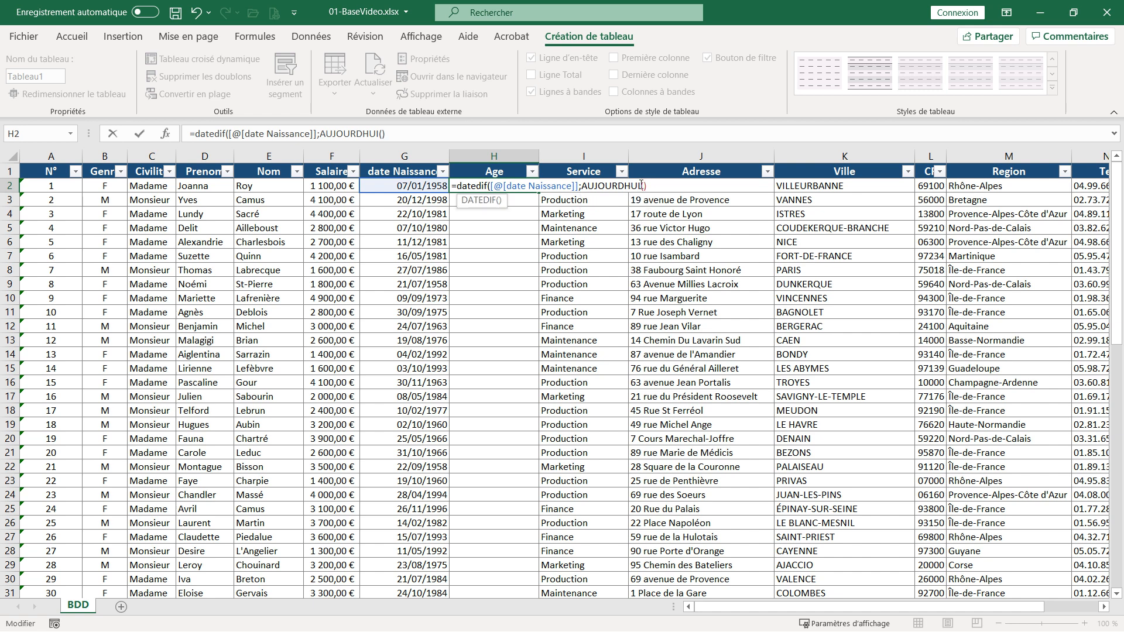
type(";\"y")
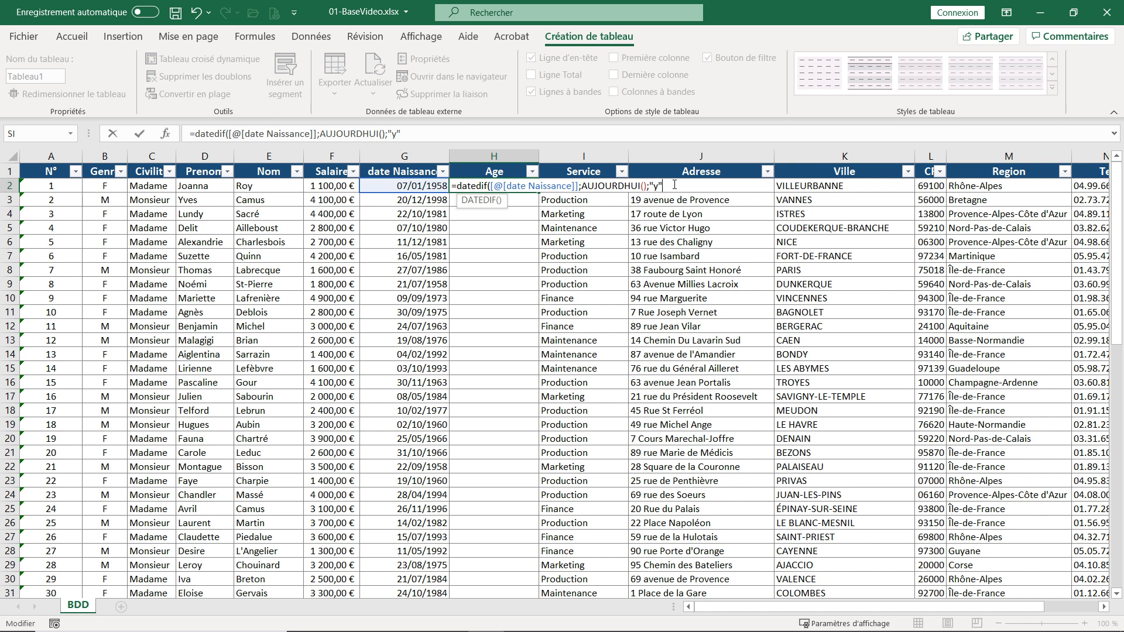
type(")")
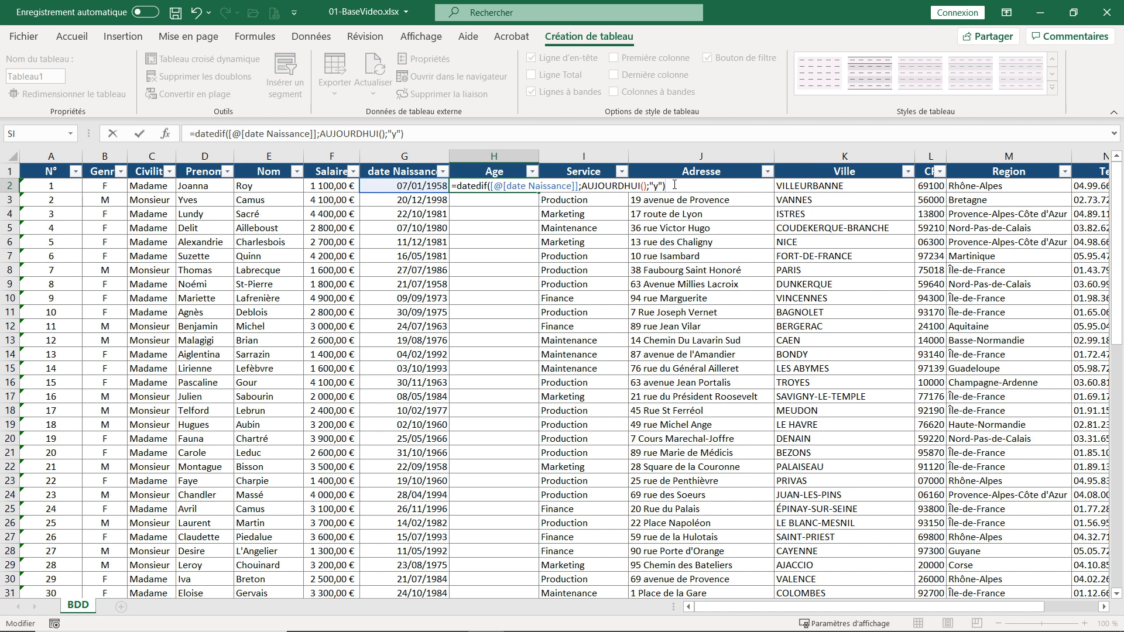
key("Return")
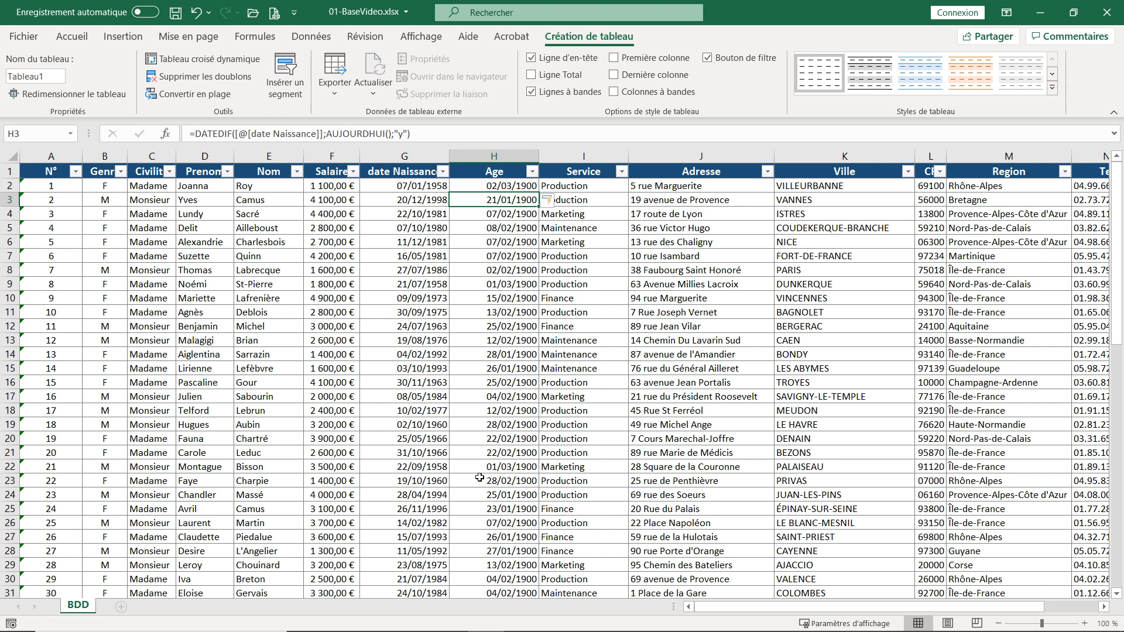
Set the number format of the whole Age column to Standard.
left_click(510, 186)
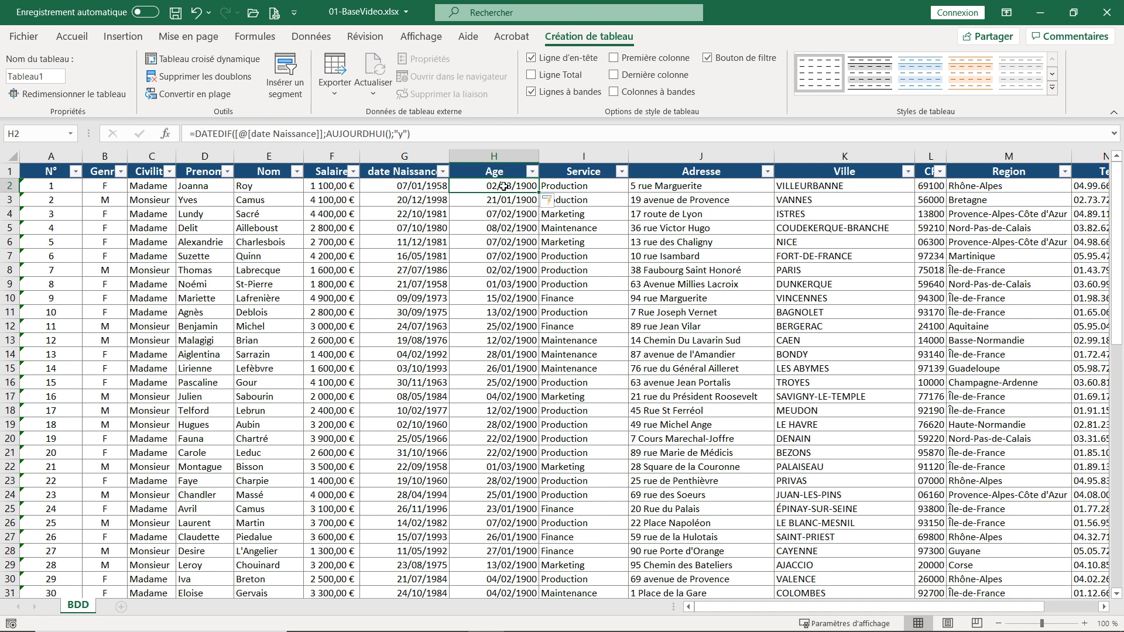
left_click(495, 151)
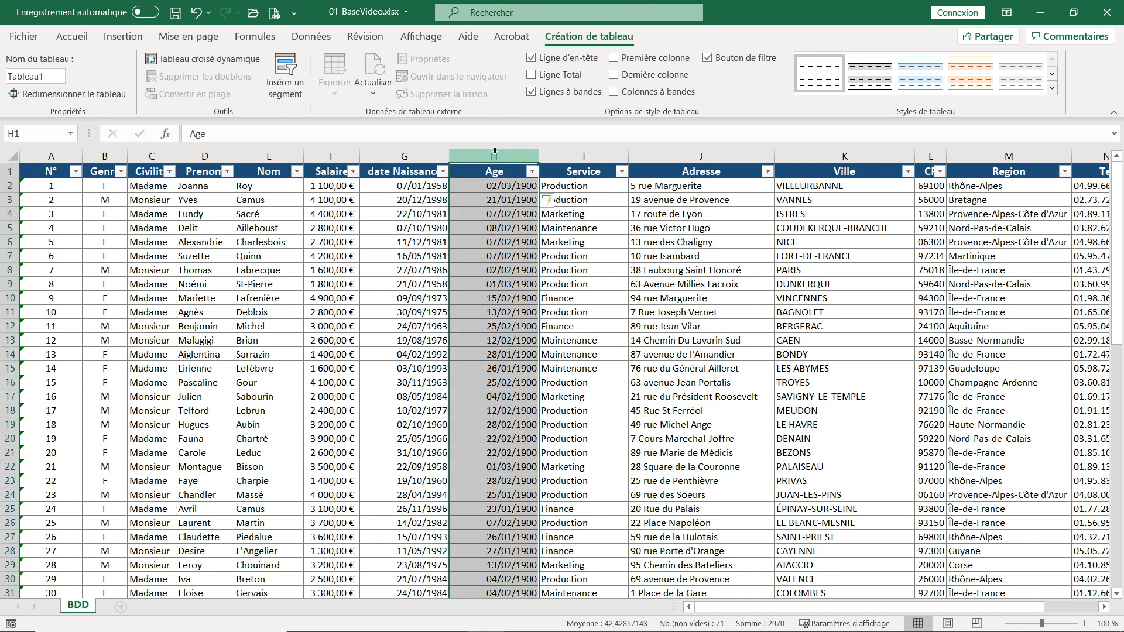
left_click(78, 33)
left_click(607, 64)
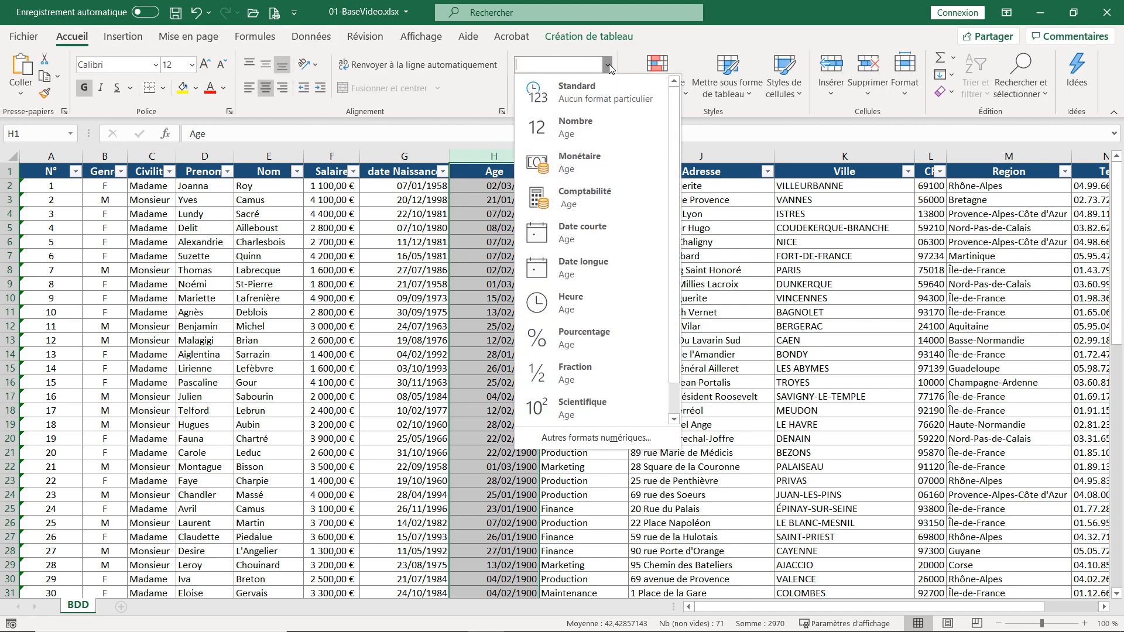
left_click(592, 98)
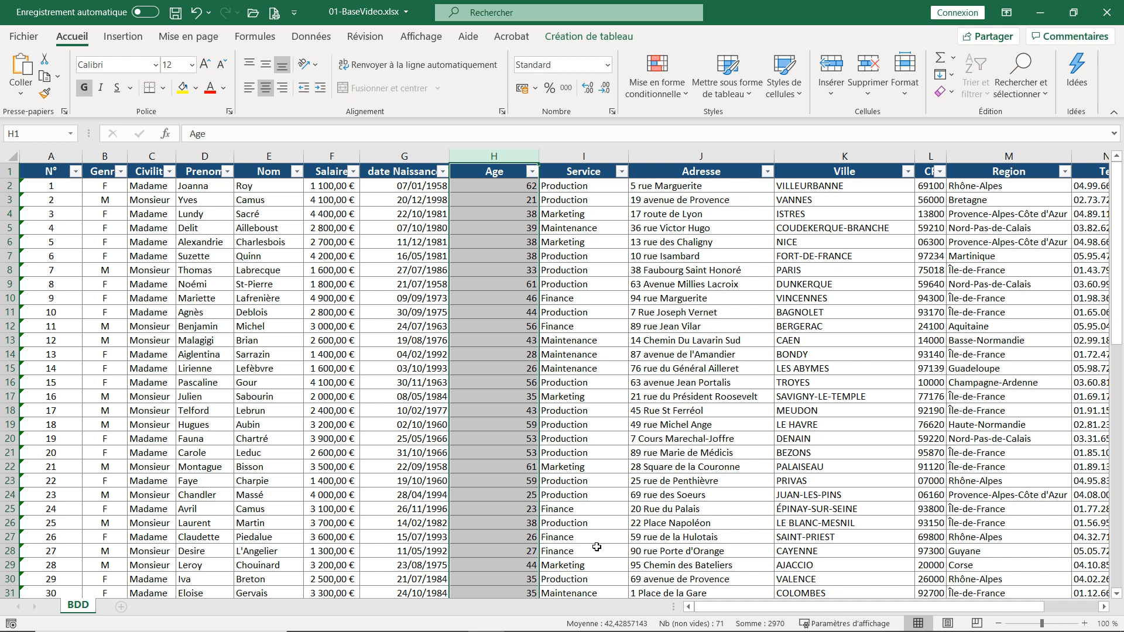
left_click(490, 300)
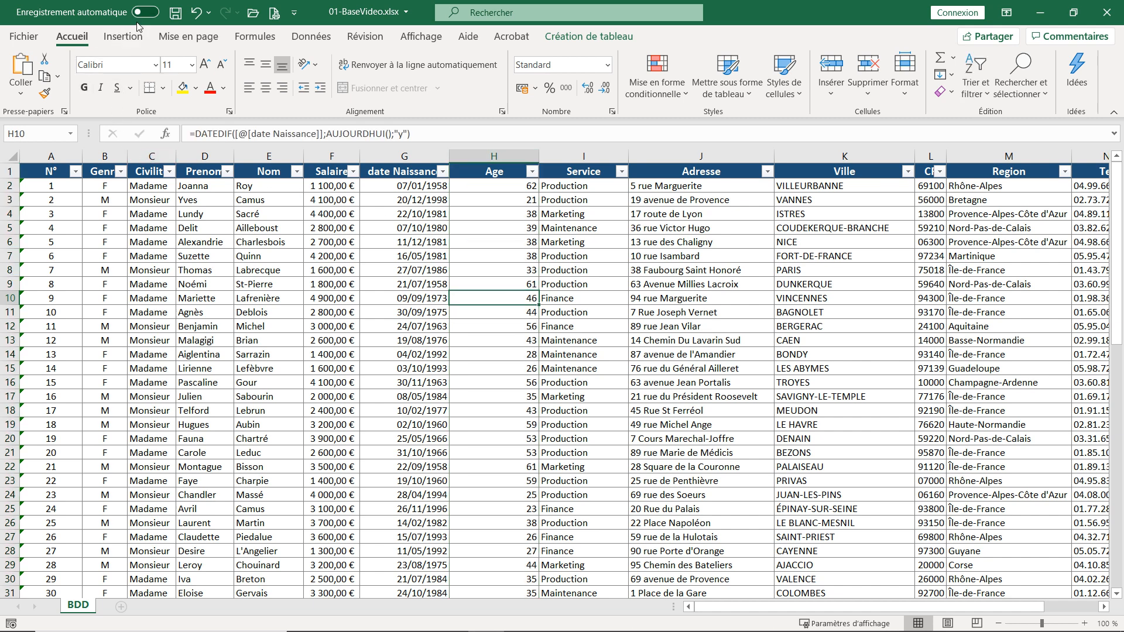
Create a pivot table from Tableau1 on a new worksheet.
left_click(123, 39)
left_click(34, 73)
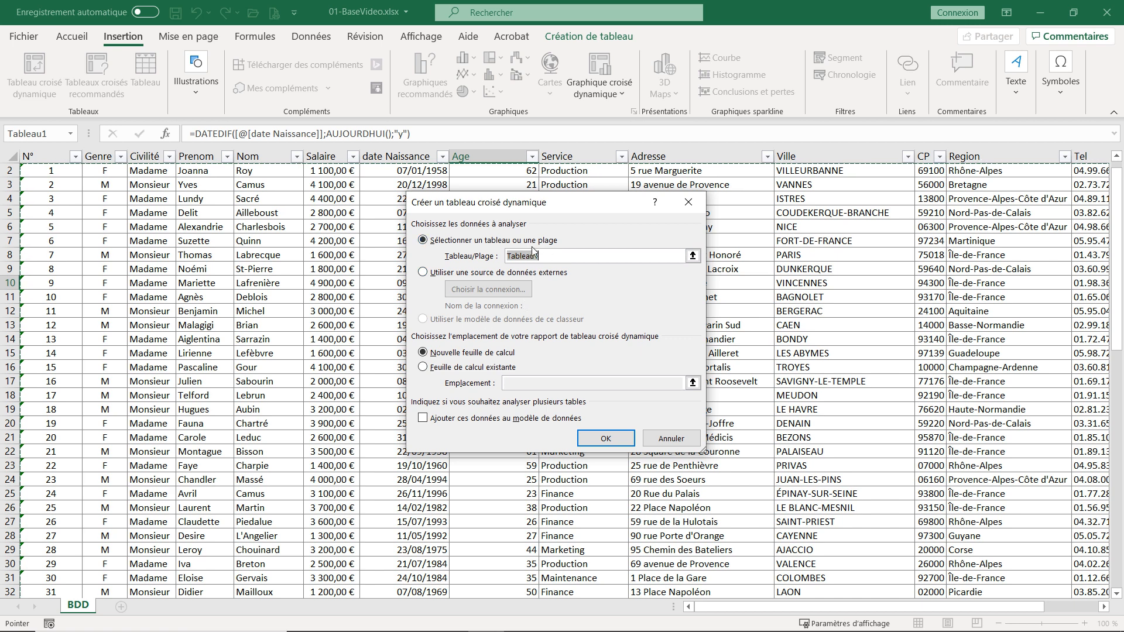
left_click(603, 440)
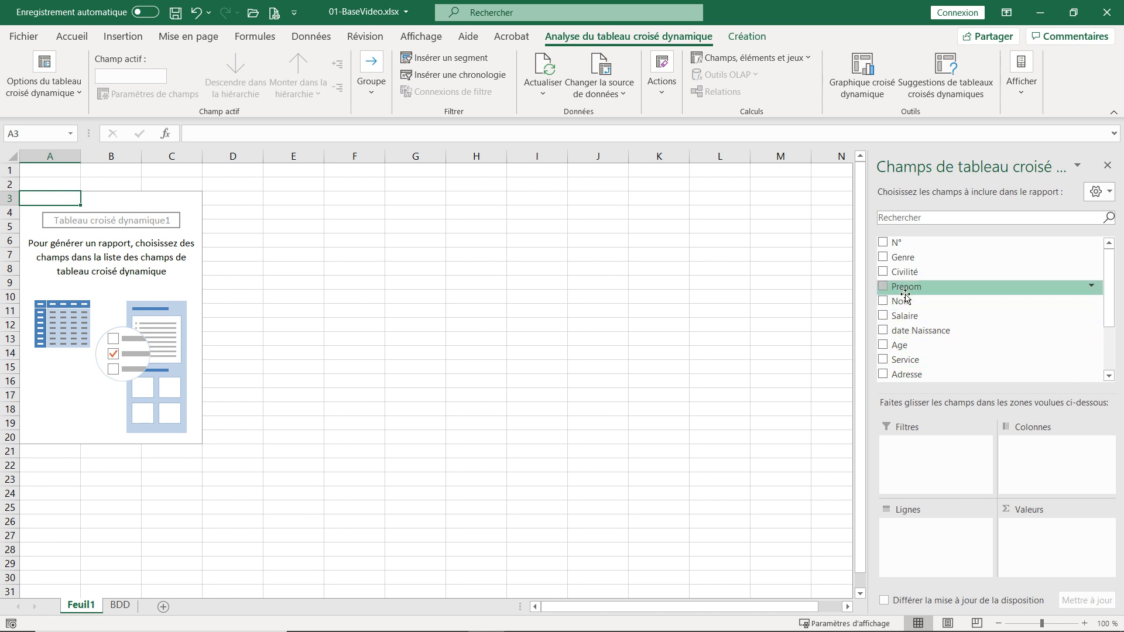
Lay out the pivot table with the count of Nom as values, Age in rows and Genre in columns.
left_click_drag(901, 306, 1031, 536)
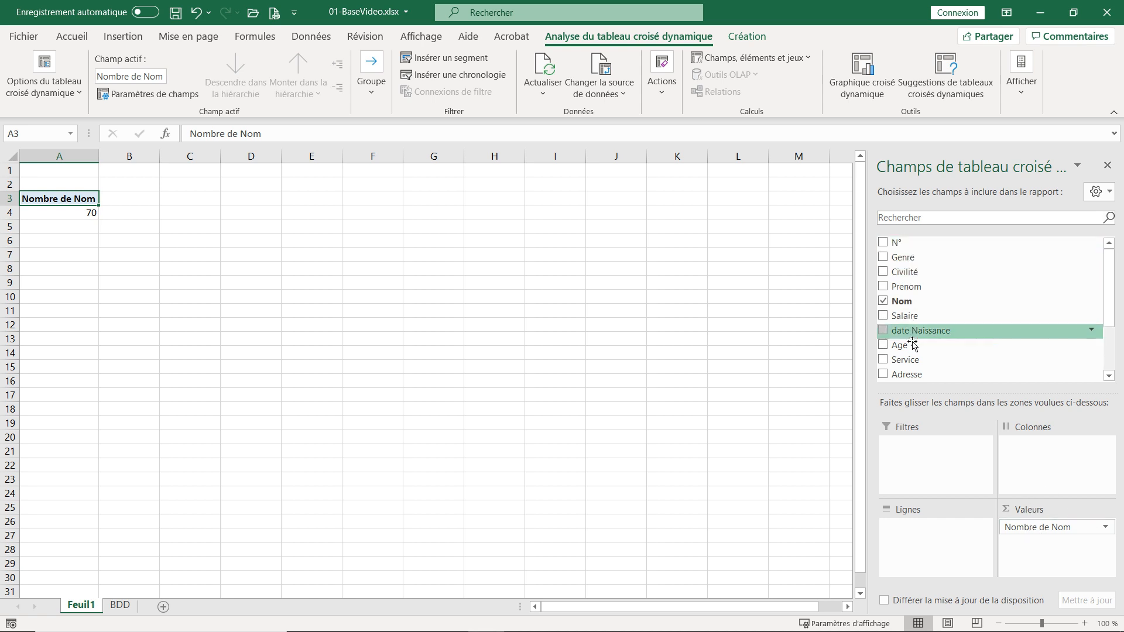
left_click_drag(915, 350, 912, 523)
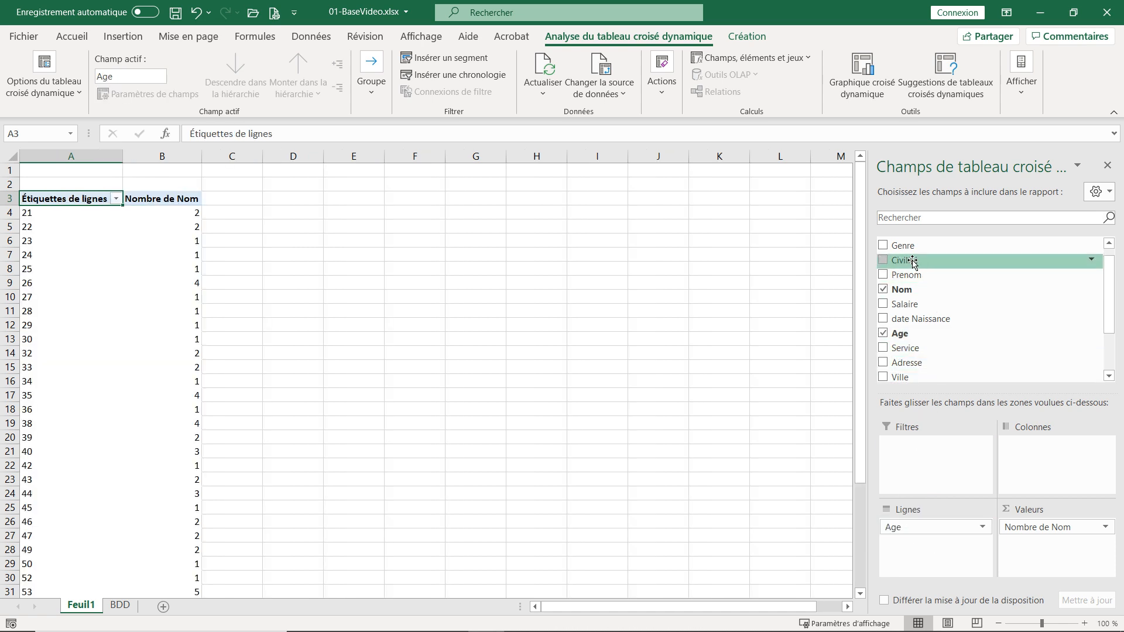
left_click_drag(907, 246, 1048, 463)
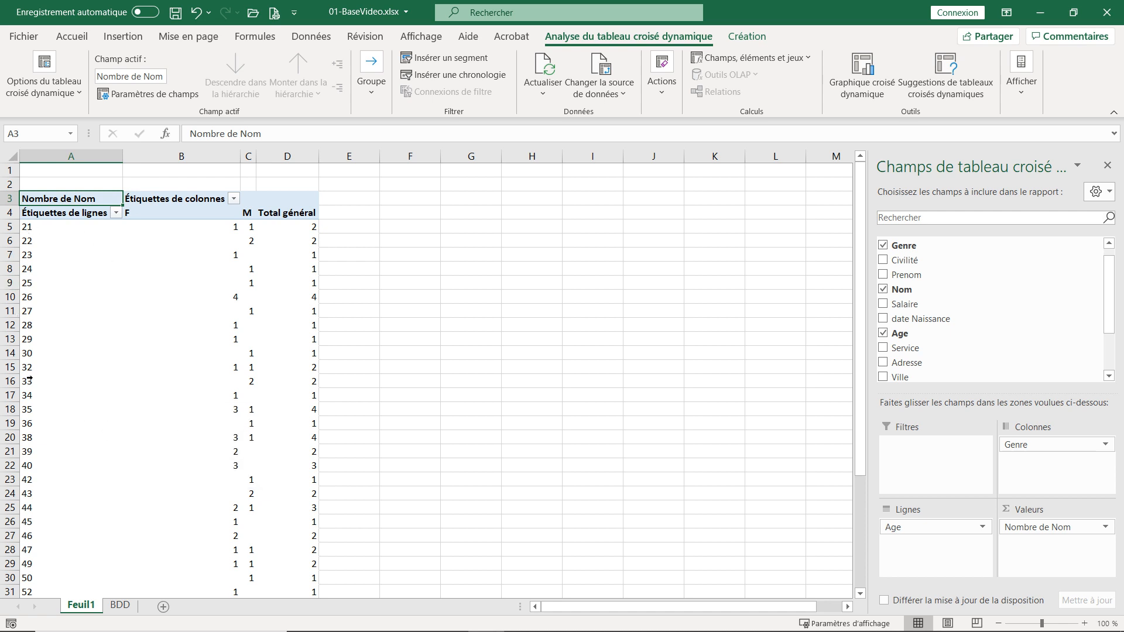
Group the pivot table's Age rows into five-year bands starting at 20.
right_click(33, 247)
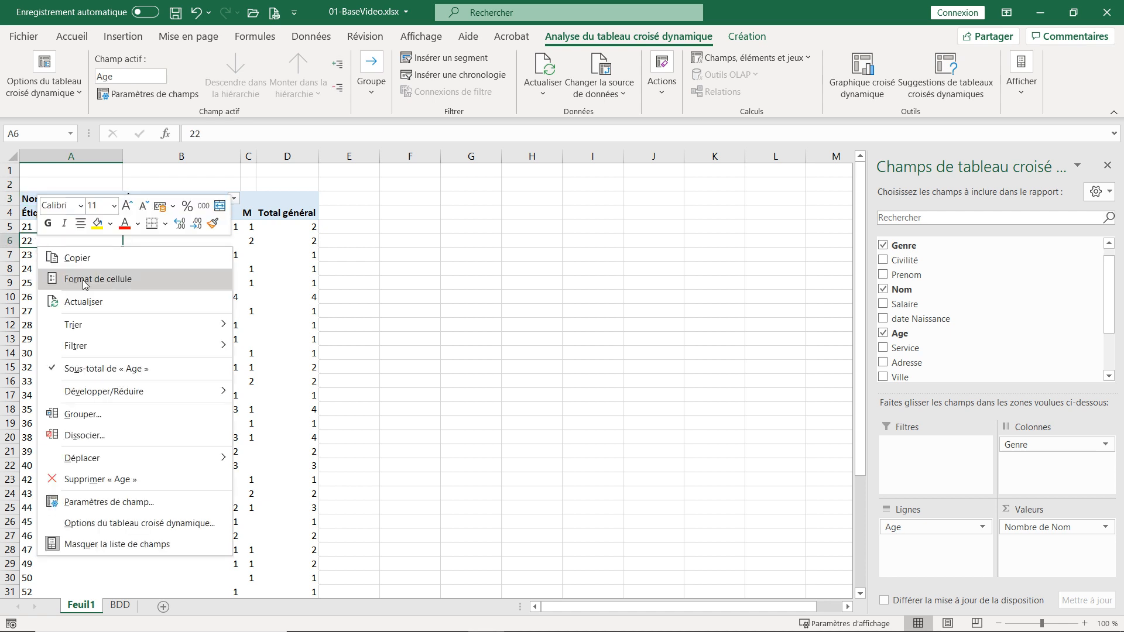
left_click(124, 420)
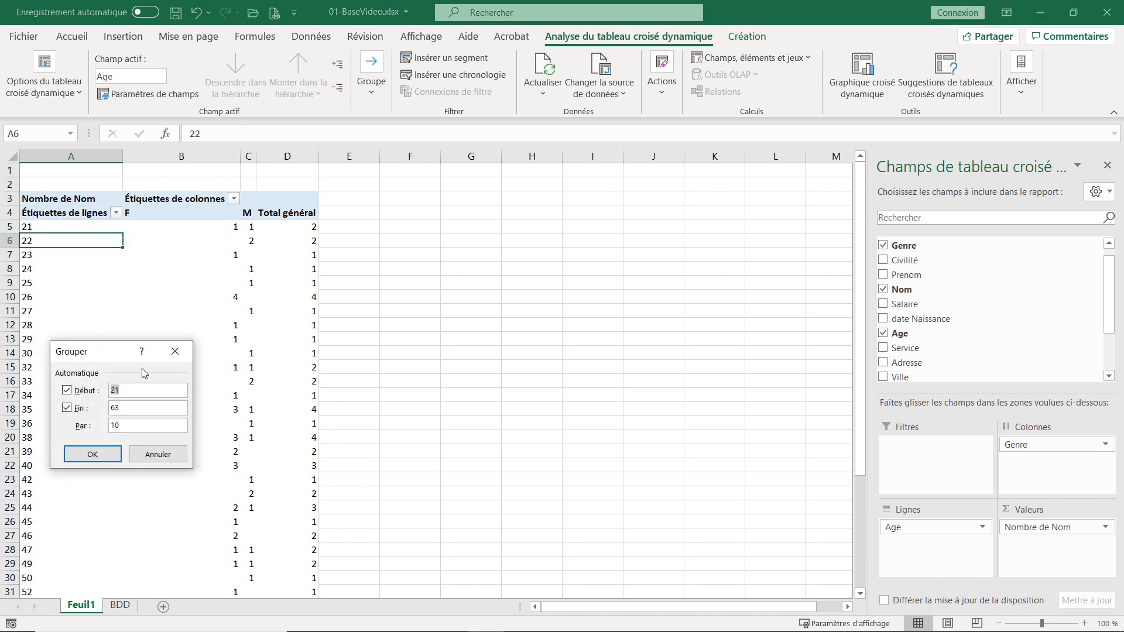
left_click_drag(106, 355, 437, 272)
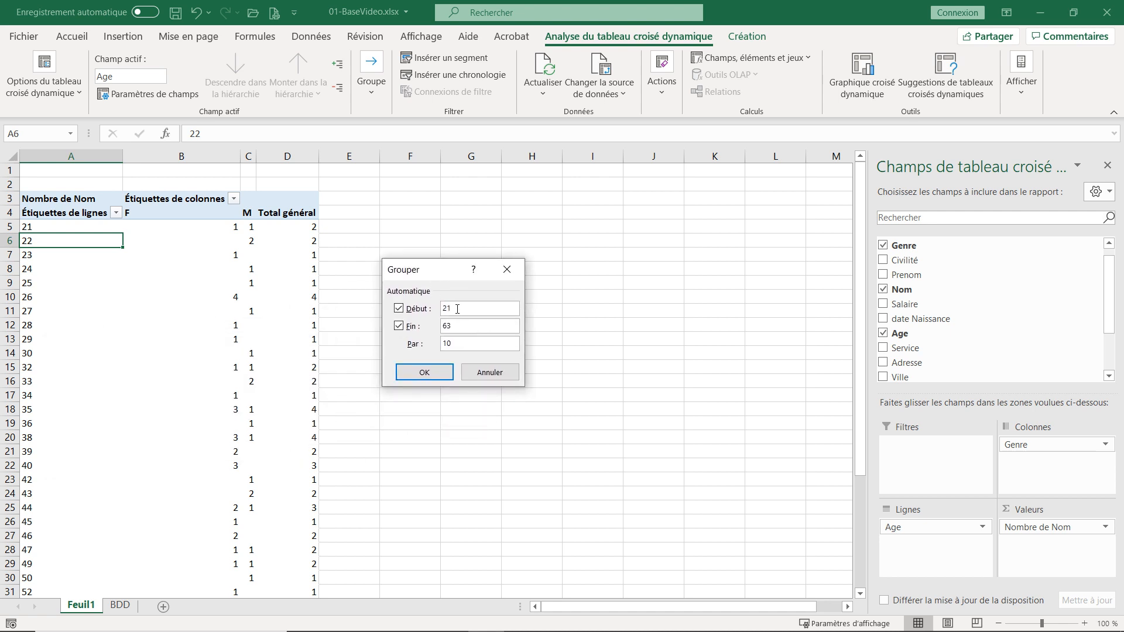
left_click(408, 315)
type("0")
double_click(452, 325)
left_click(433, 372)
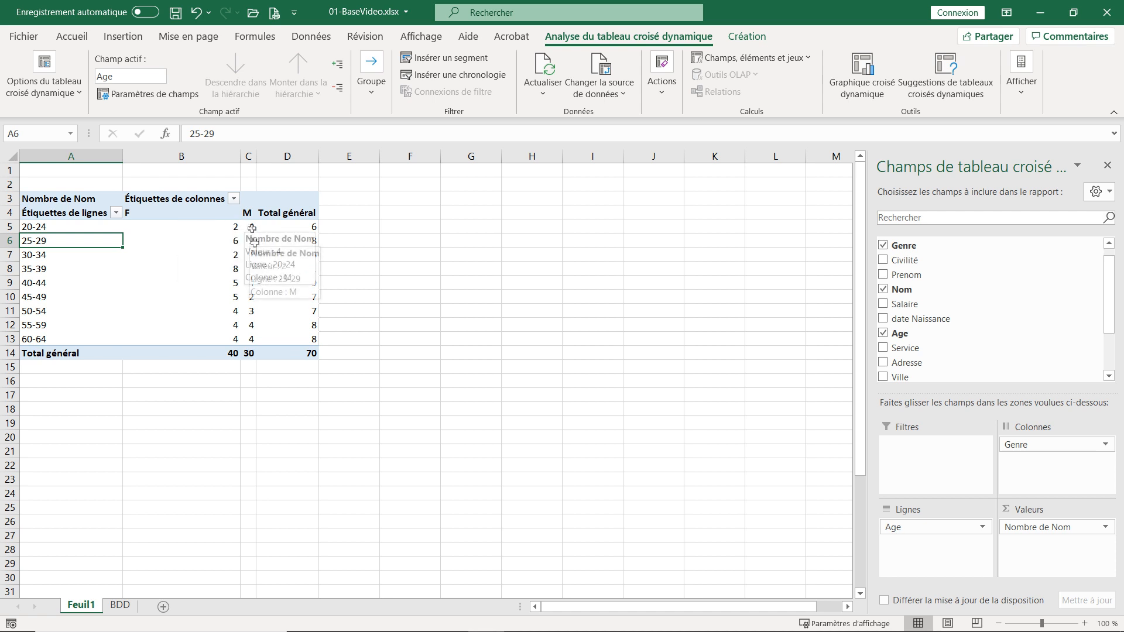
Rename the pivot table's column labels header as Sexe.
left_click(166, 198)
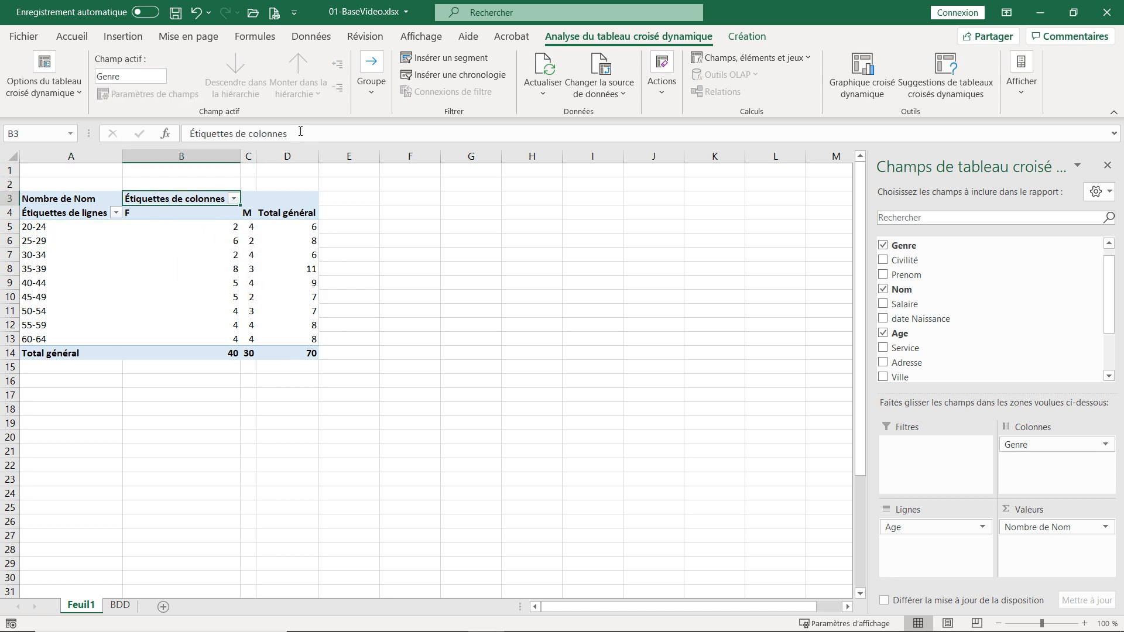
double_click(167, 199)
type("Sexe")
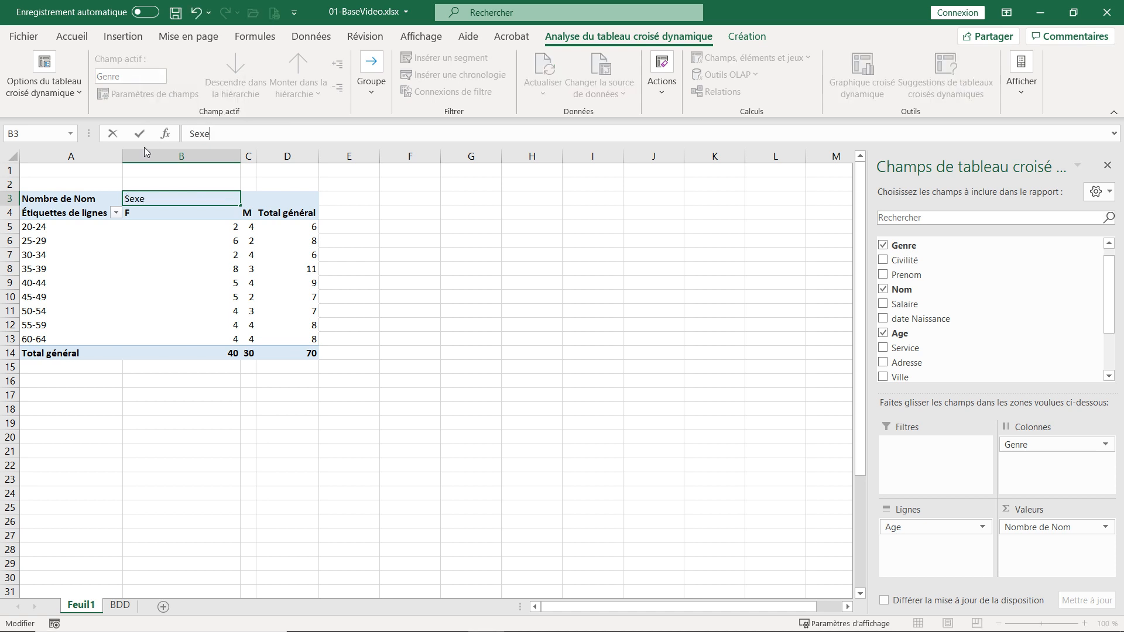
key("Return")
Rename the pivot table's row labels header as Age and narrow columns A and B to fit their contents.
left_click(59, 215)
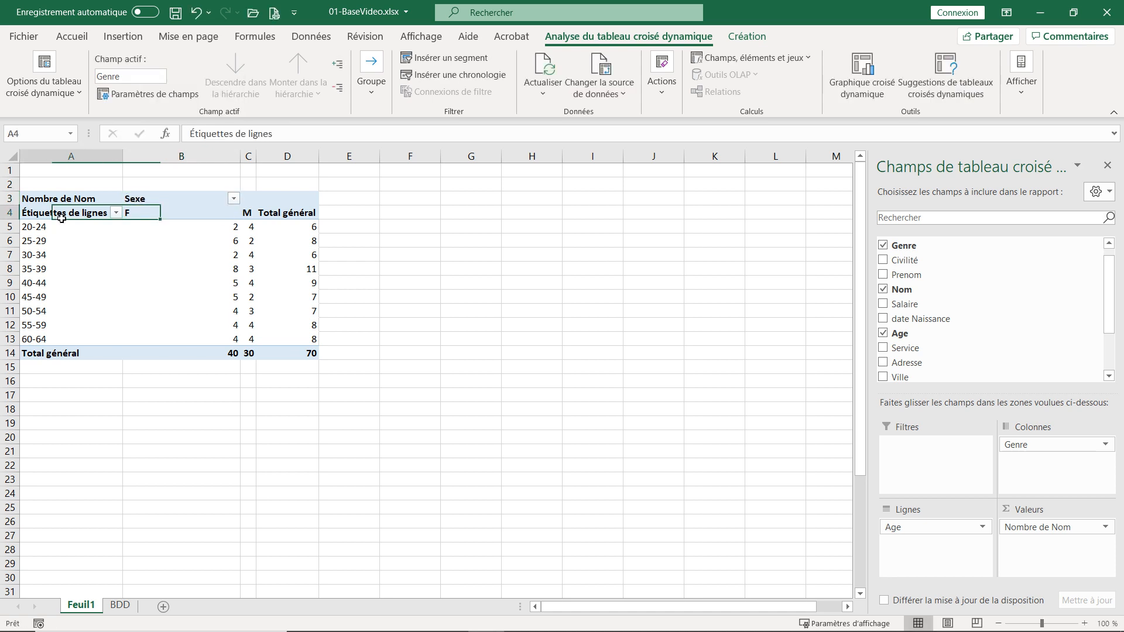
left_click_drag(298, 136, 147, 142)
type("Ages")
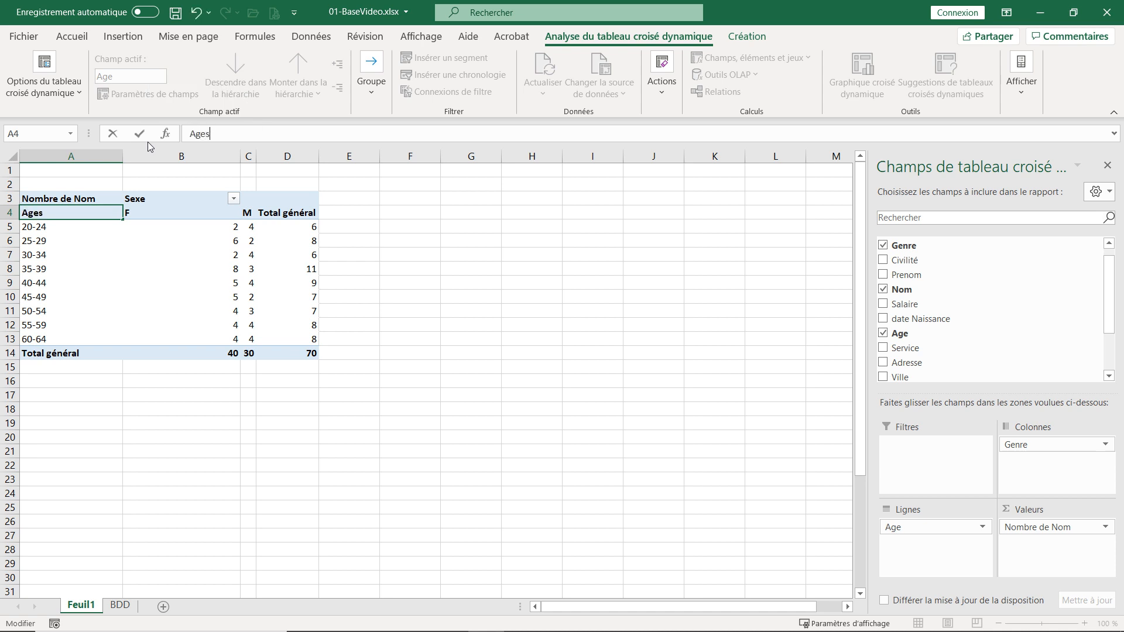
key("BackSpace")
key("Return")
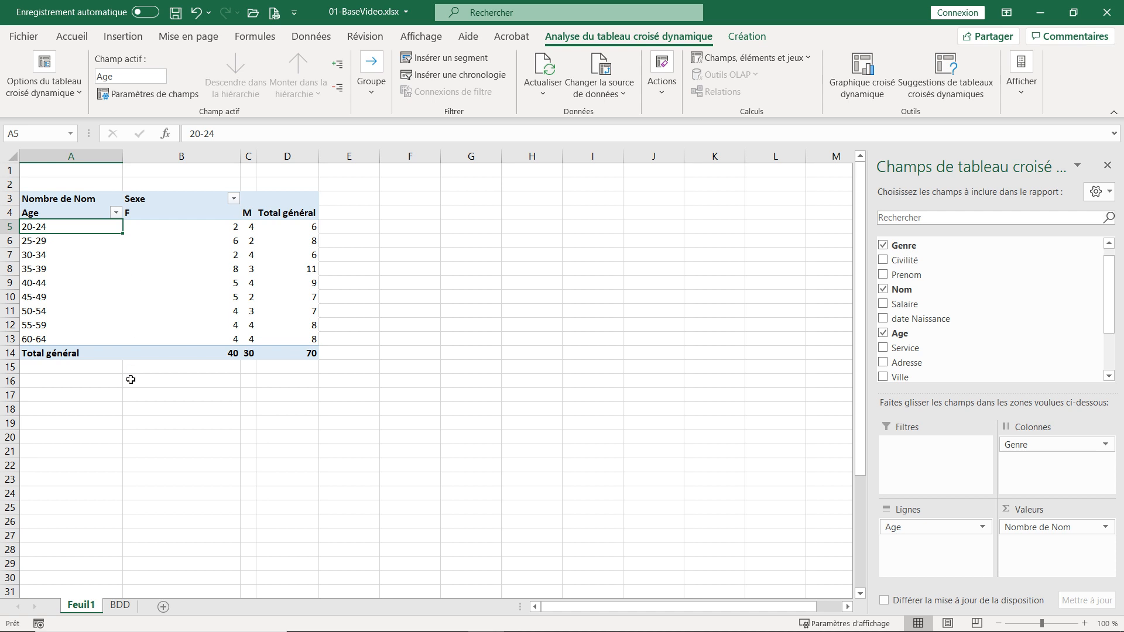
left_click_drag(242, 158, 242, 158)
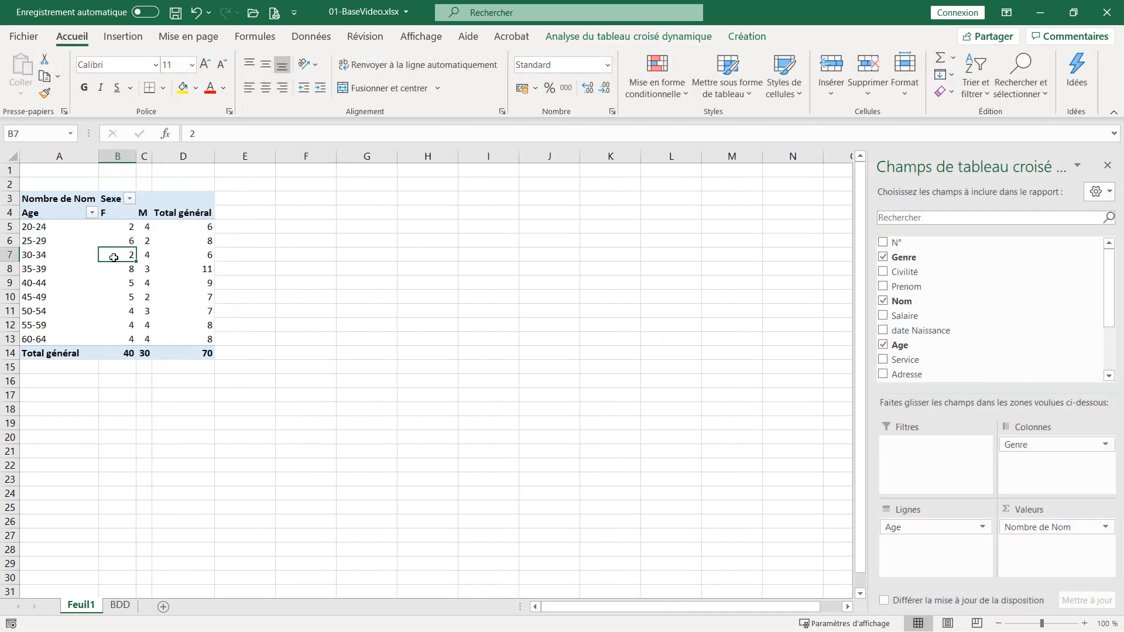
Rename the pivot table's value field header in A3 as Effectifs.
left_click(59, 202)
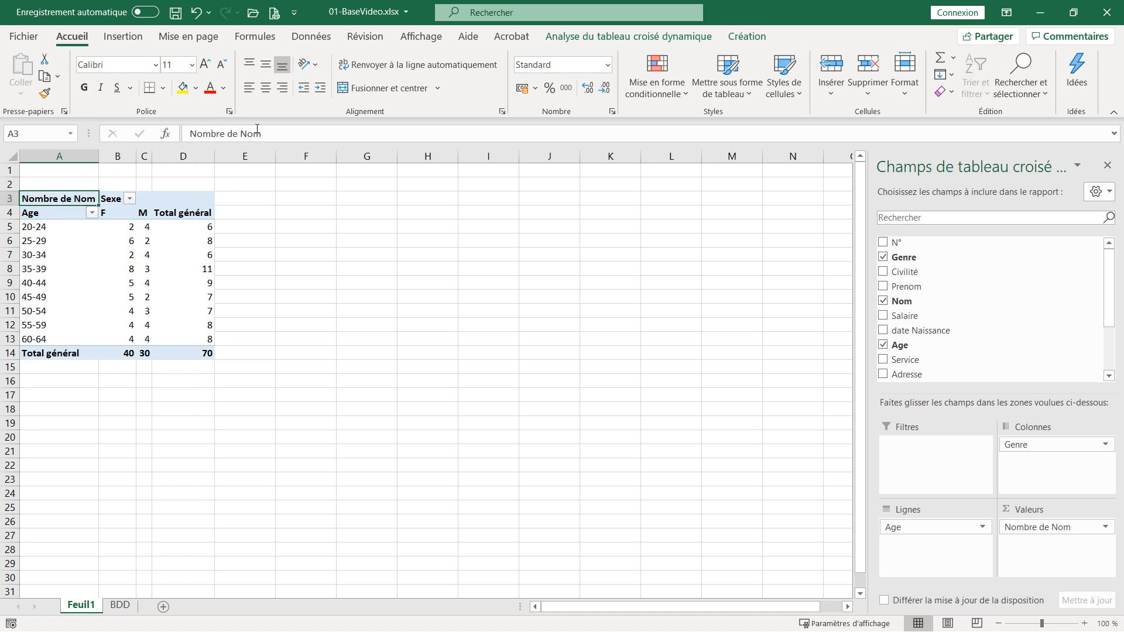
triple_click(200, 134)
type("Effectifs")
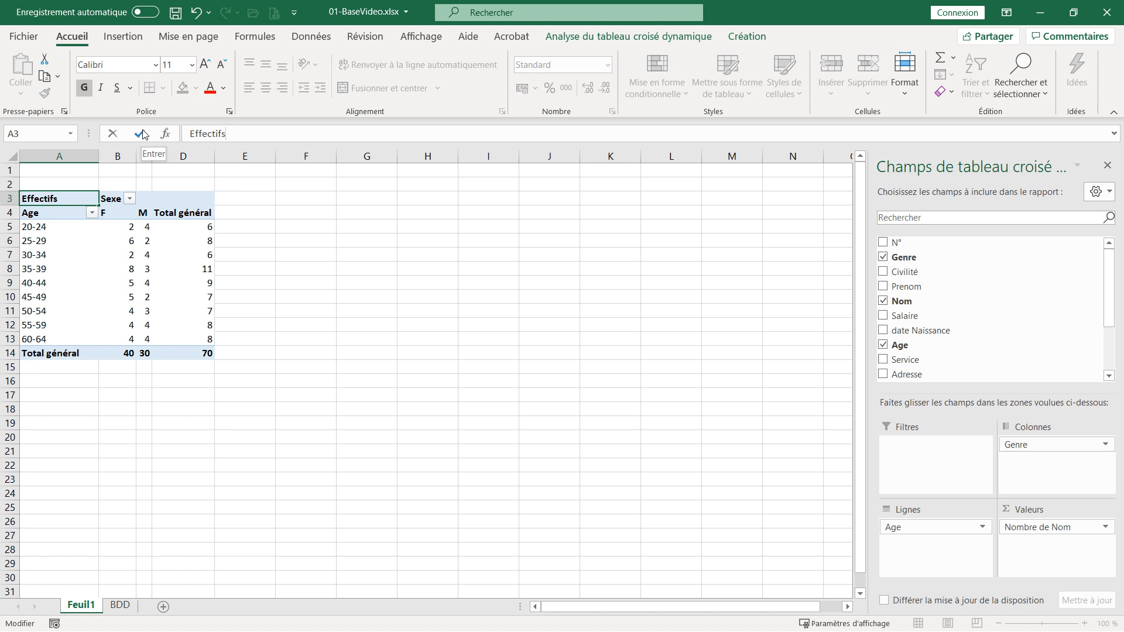
key("Return")
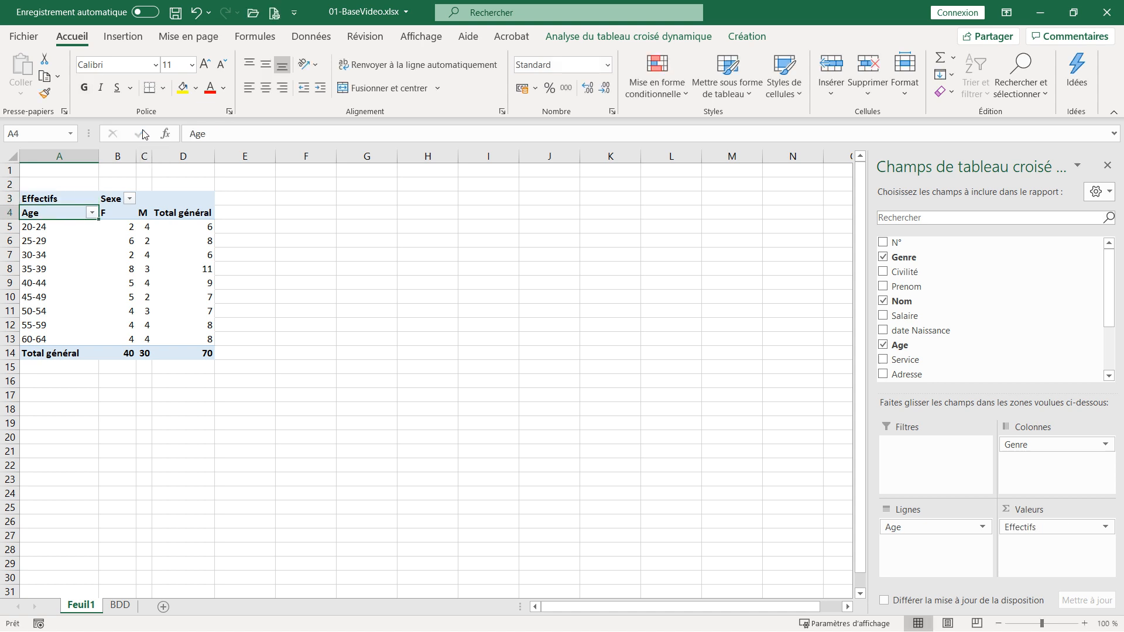
Shorten the pivot table's grand total label to Total.
left_click(65, 353)
left_click_drag(214, 133, 444, 130)
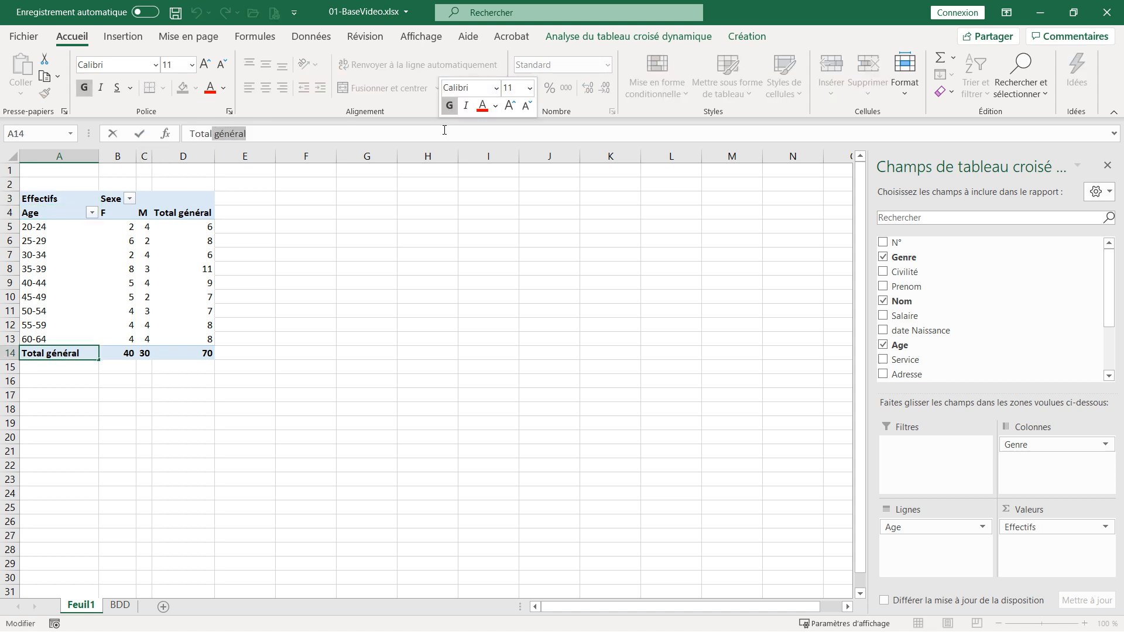
key("BackSpace")
key("Return")
left_click(357, 366)
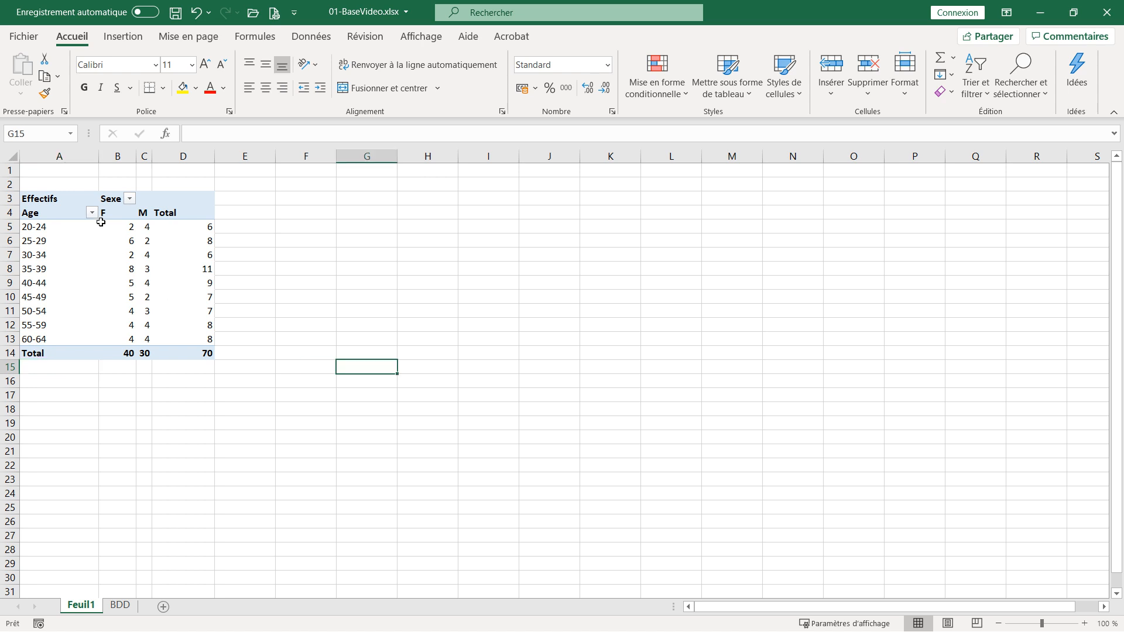
Apply the blue style from the first row of the Moyen category to the pivot table and enable banded rows and columns.
left_click(96, 225)
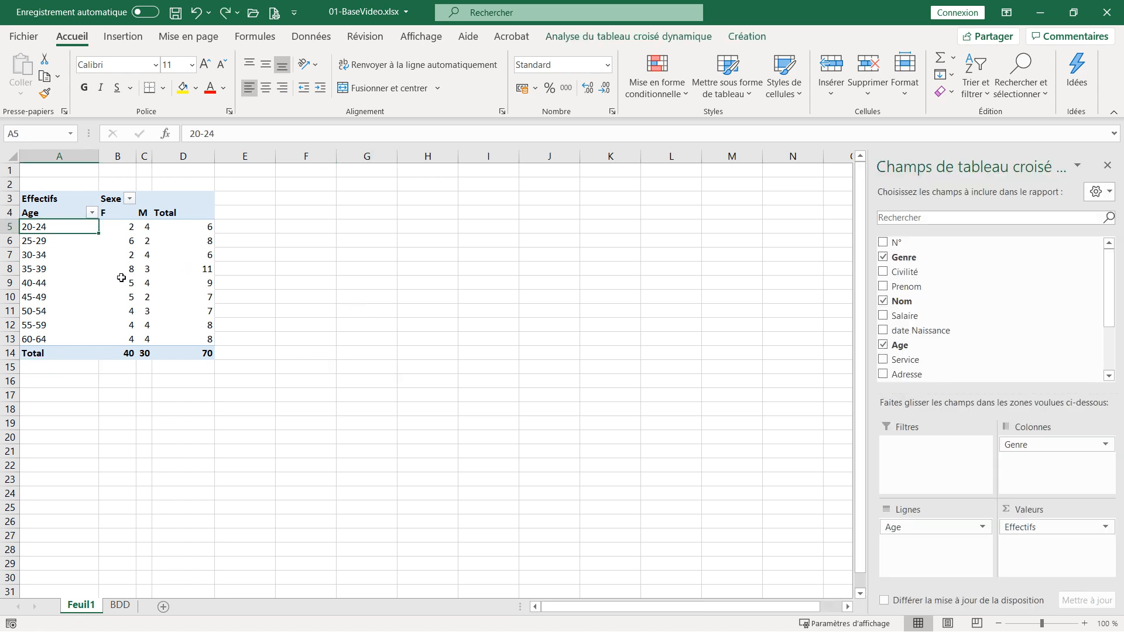
left_click(71, 246)
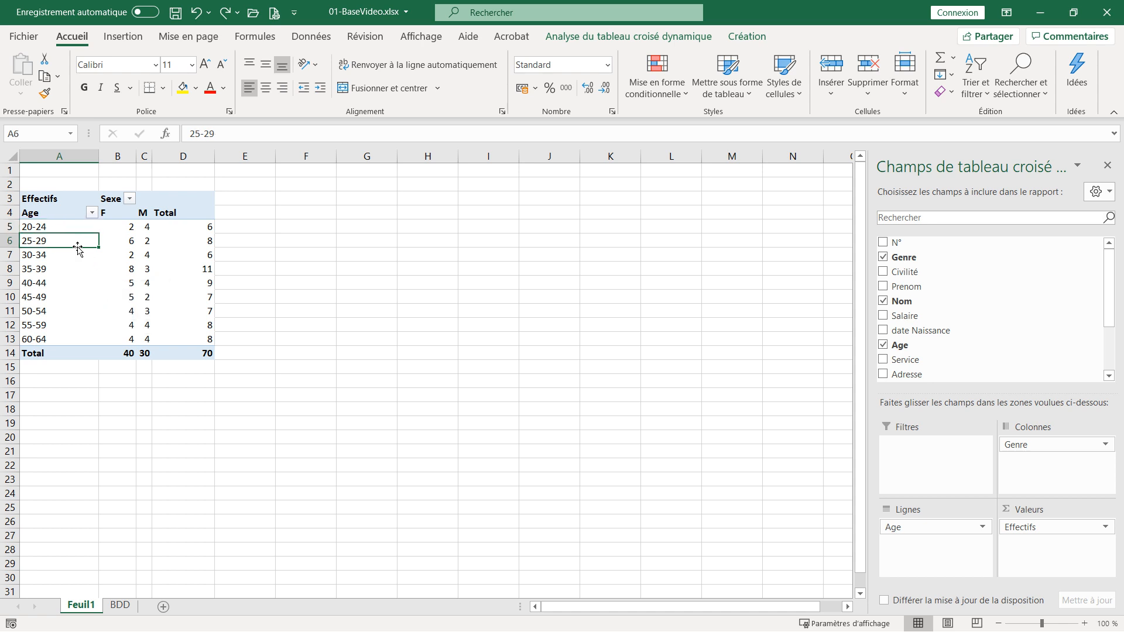
left_click(751, 39)
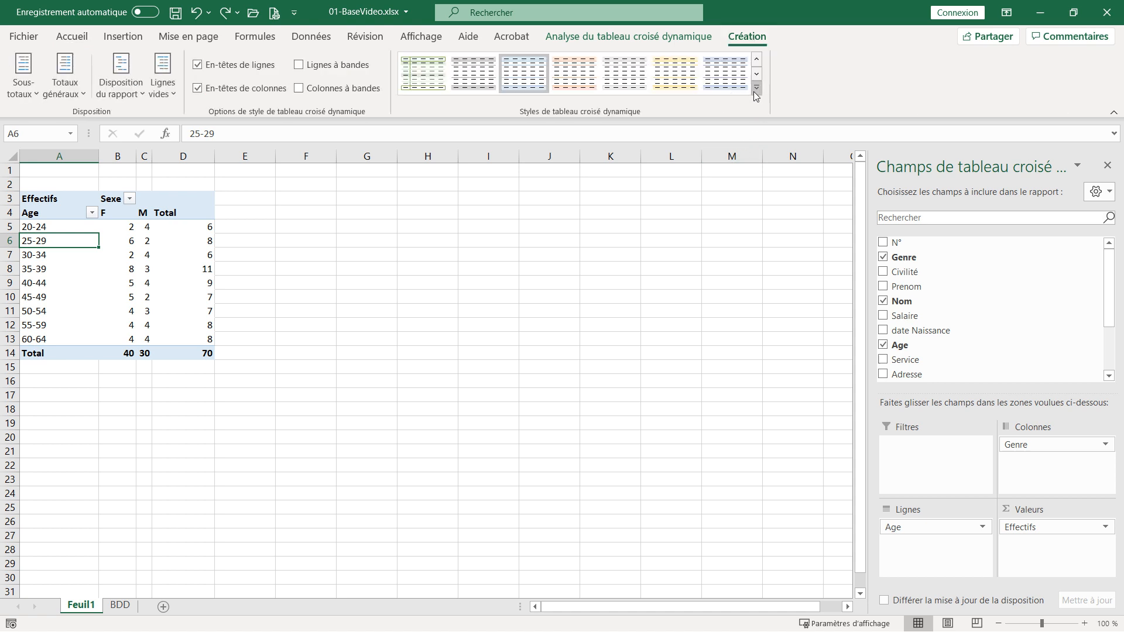
left_click(756, 89)
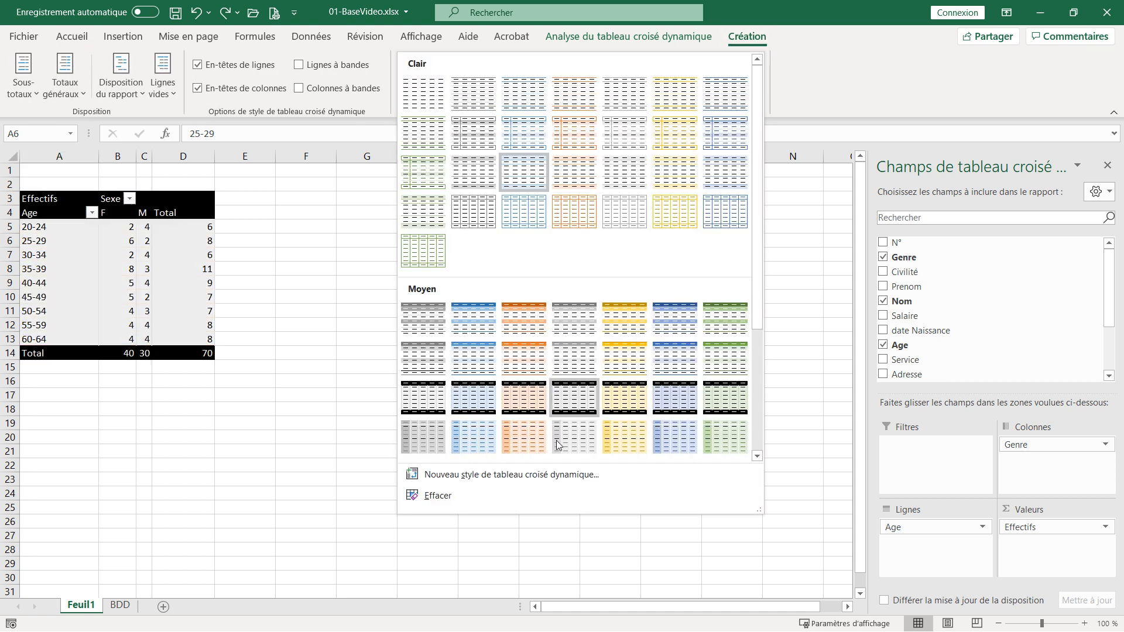
left_click(478, 327)
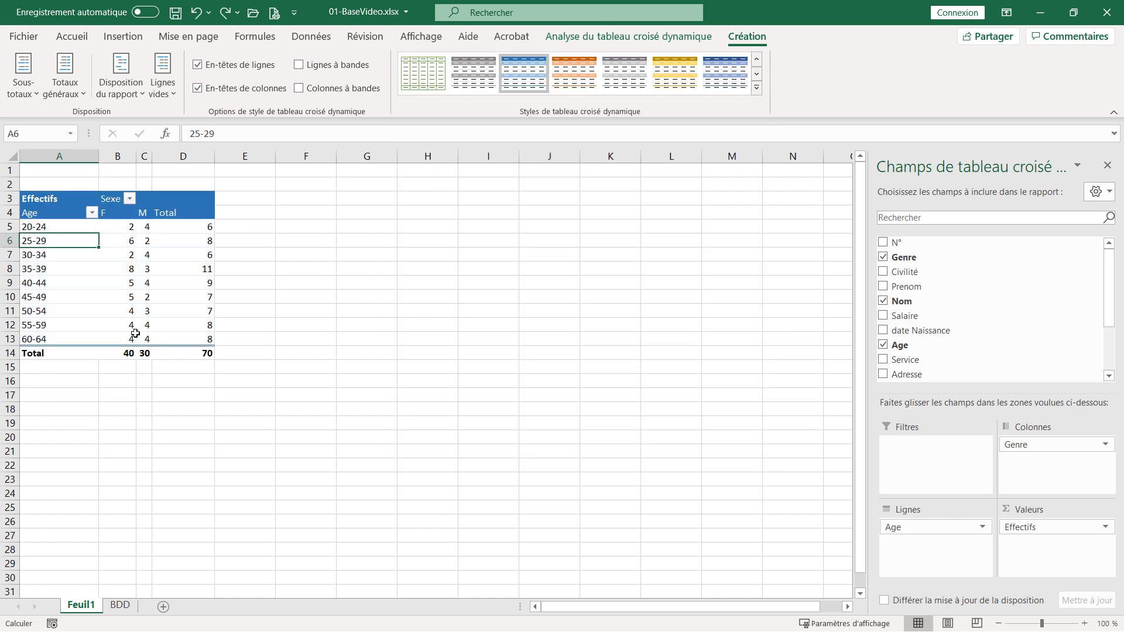
left_click(316, 69)
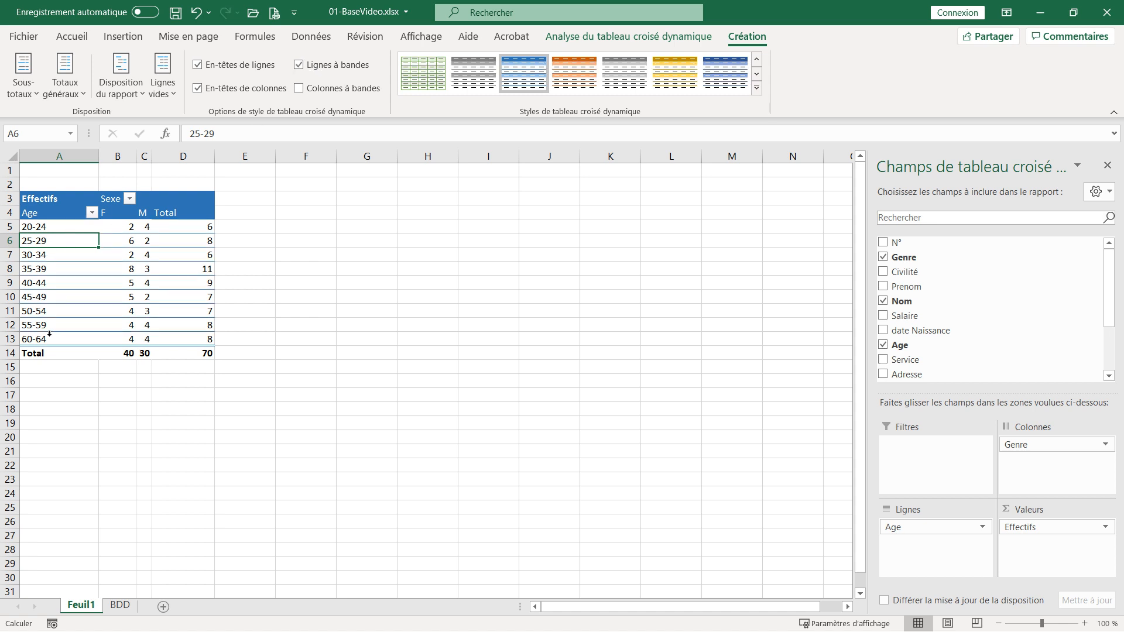
left_click(330, 90)
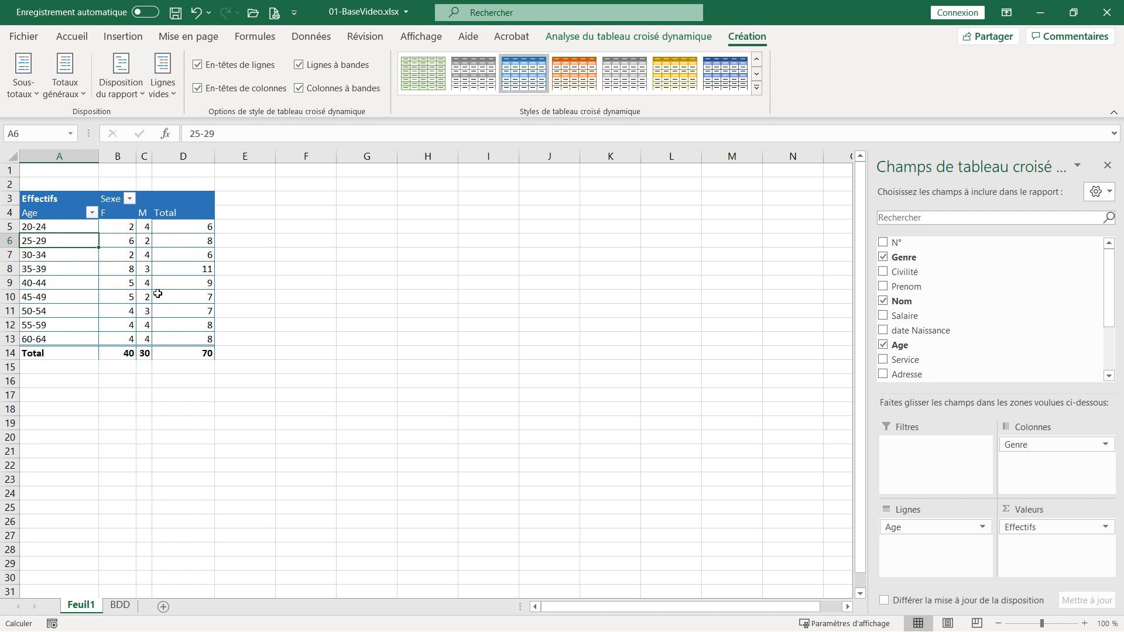
Widen columns B to D of the pivot table to one equal width.
left_click_drag(126, 150, 200, 155)
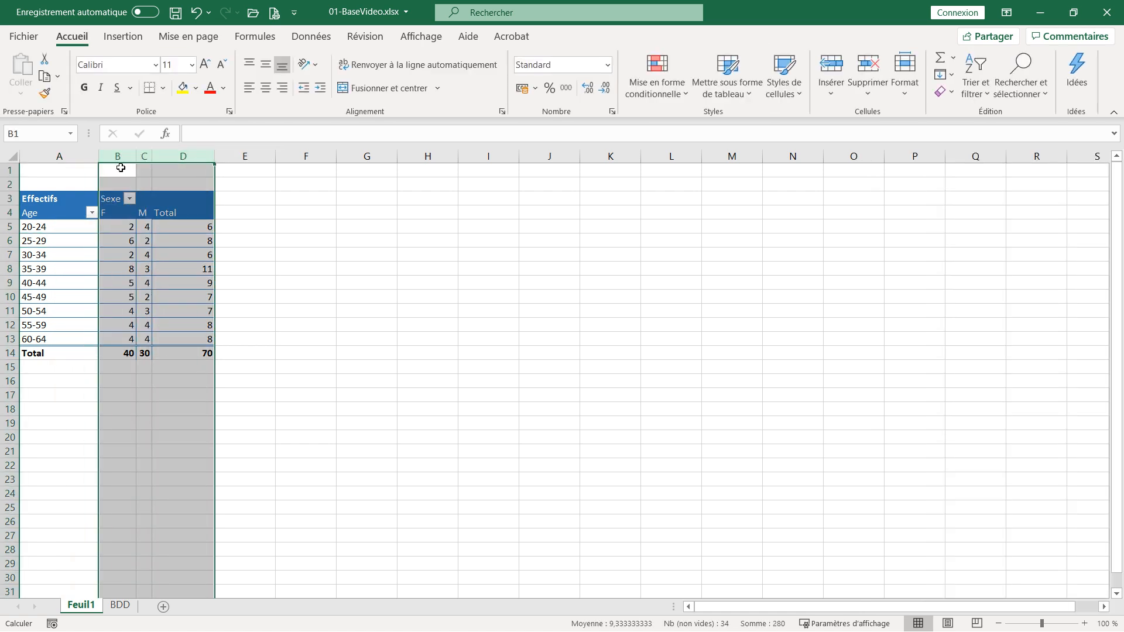
left_click_drag(136, 159, 162, 159)
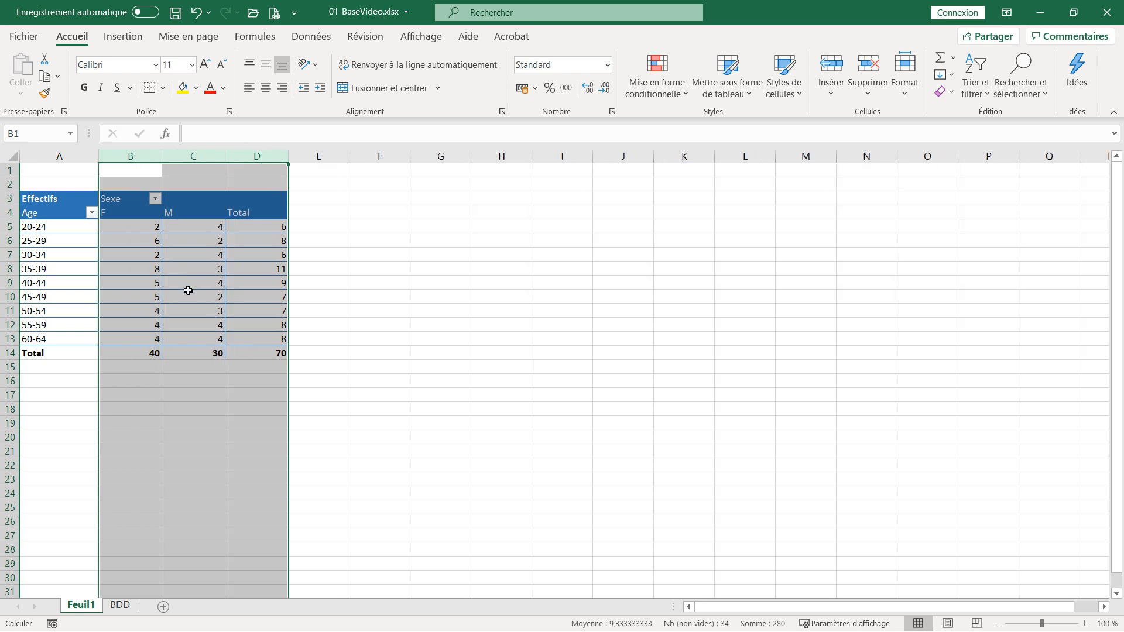
left_click(410, 348)
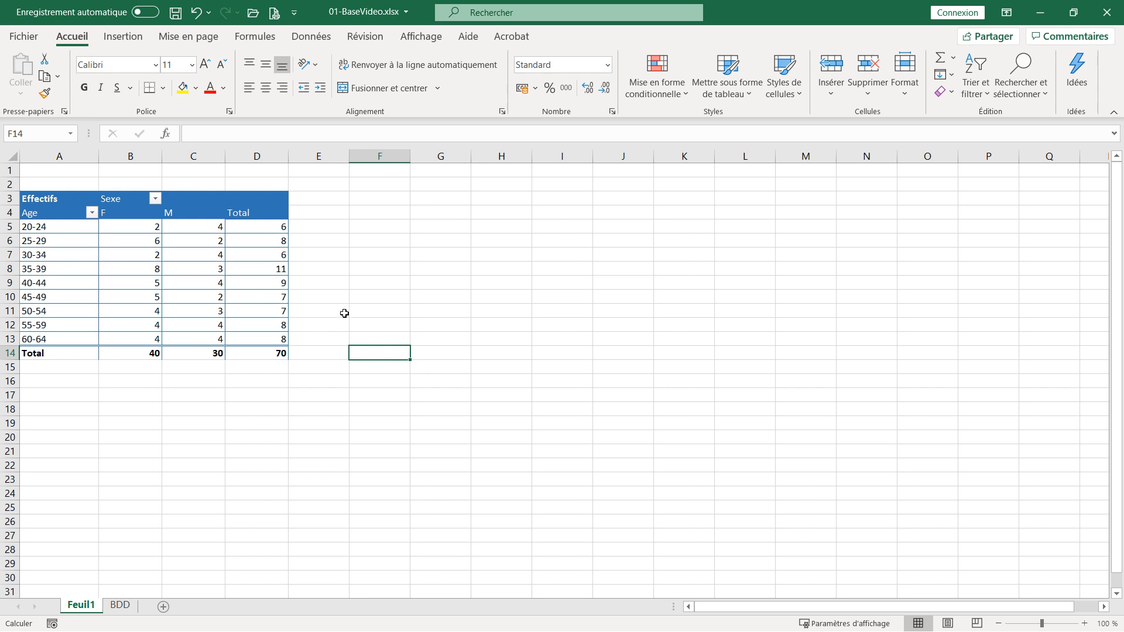
Insert a clustered bar pivot chart (Barres groupées) from the pivot table.
mouse_move(223, 299)
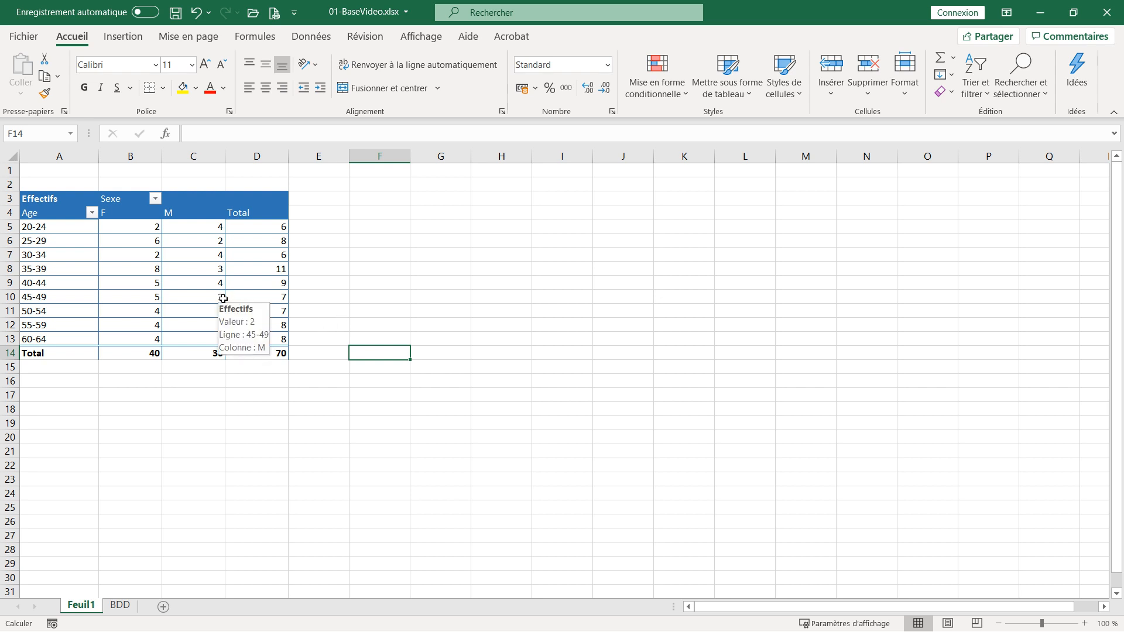
mouse_move(188, 284)
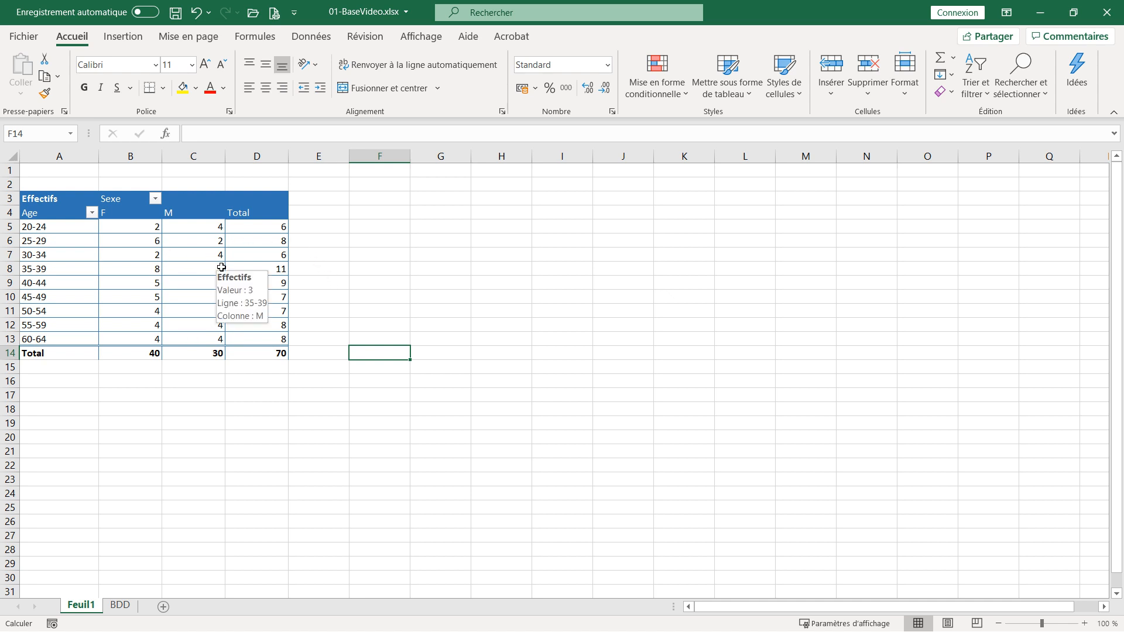
mouse_move(189, 264)
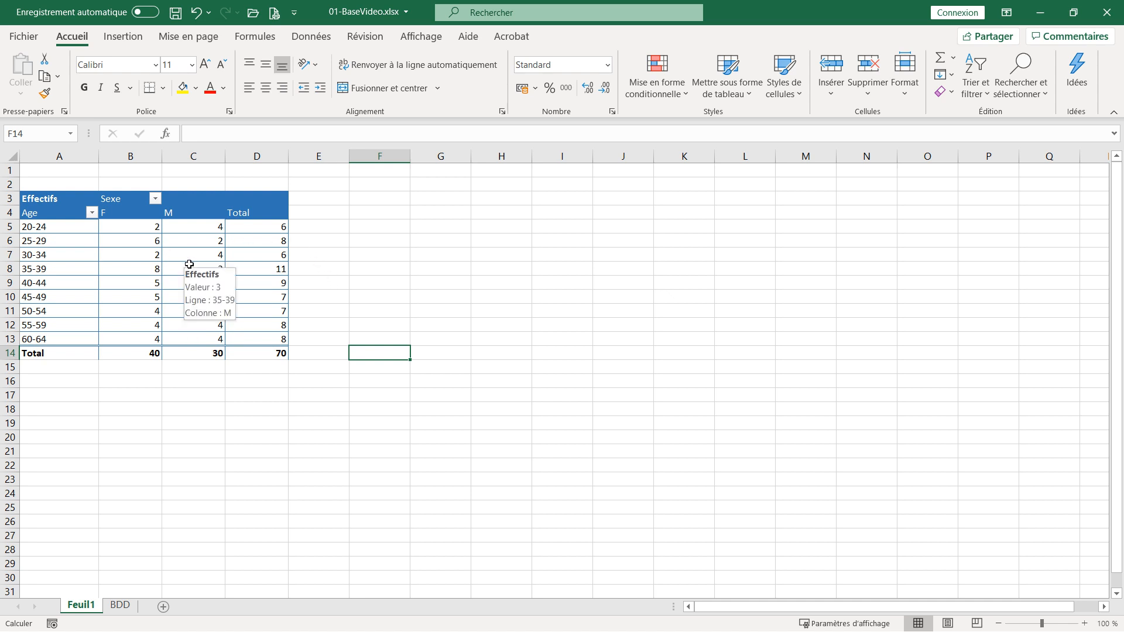
left_click(150, 269)
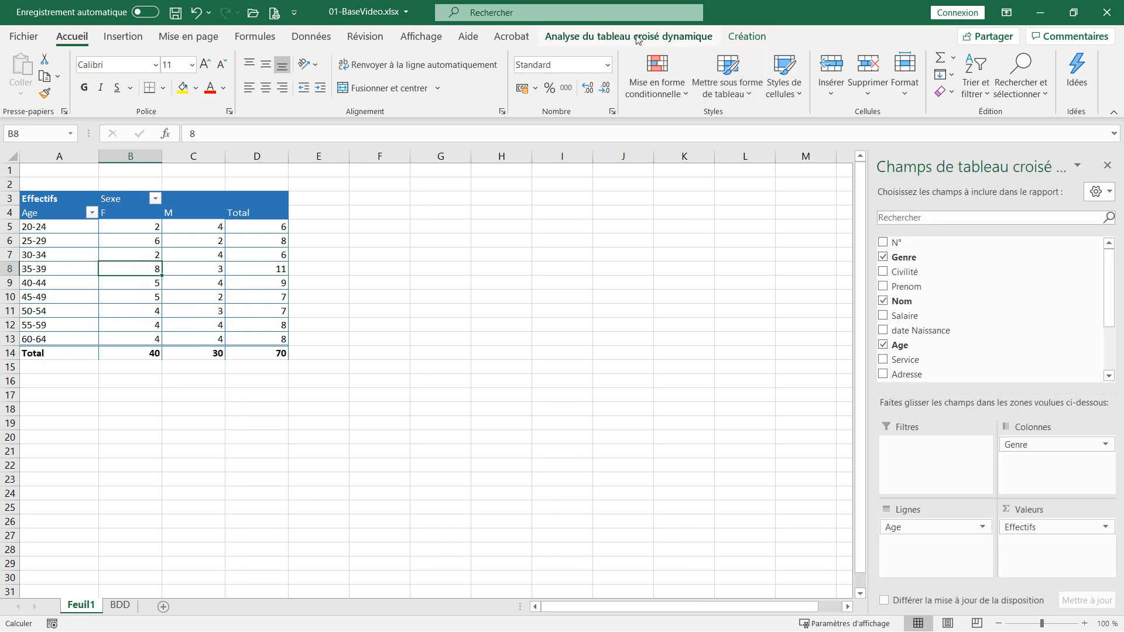
left_click(677, 39)
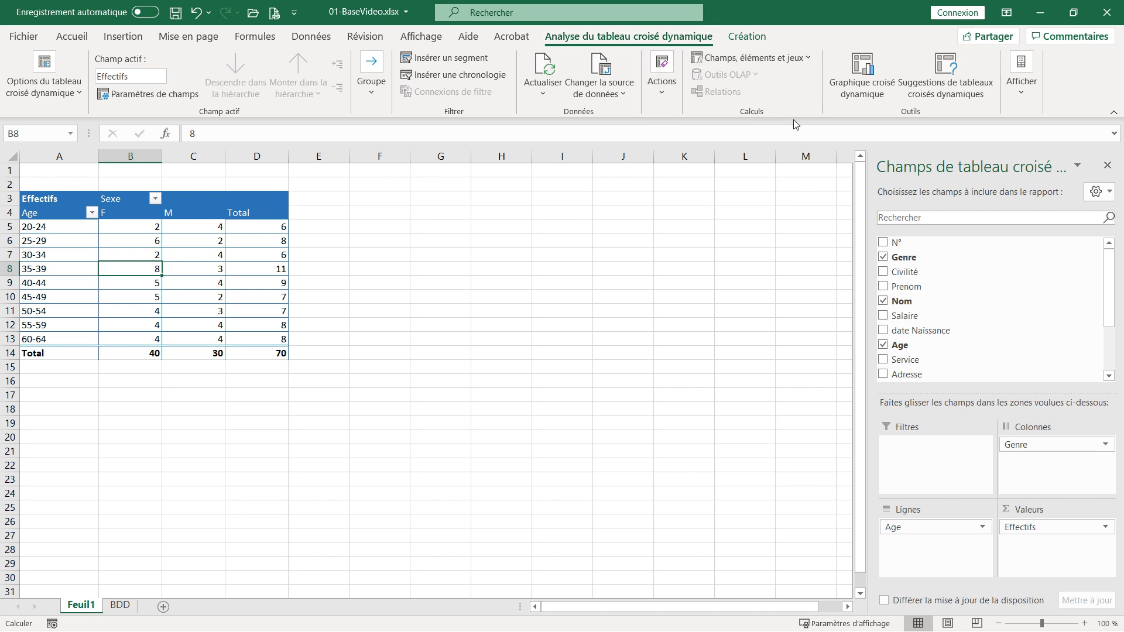
left_click(873, 86)
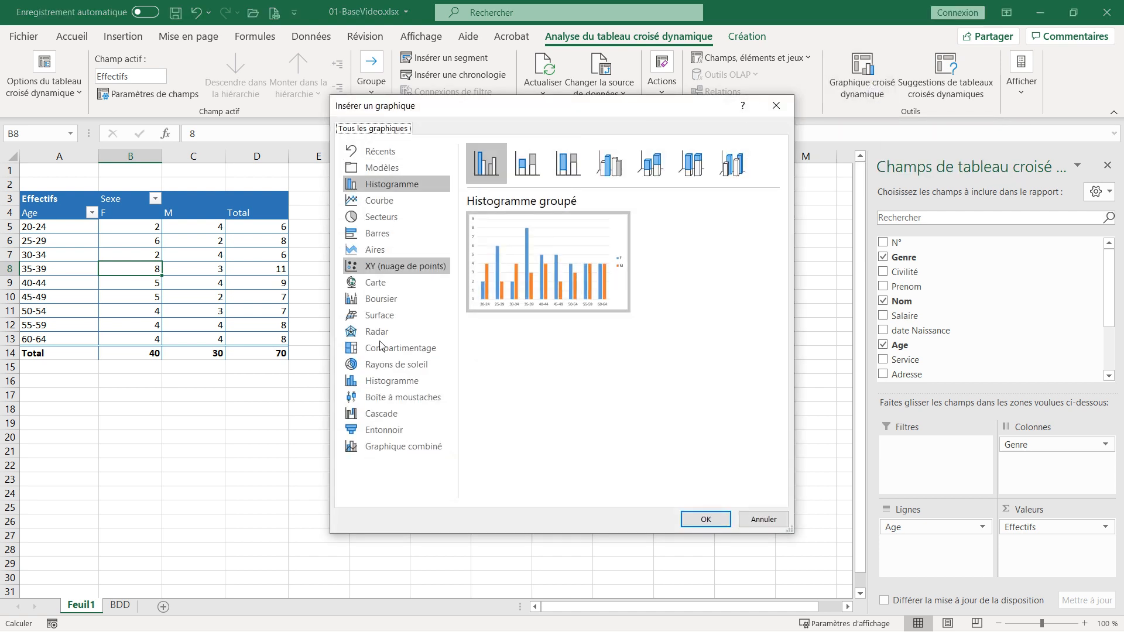
left_click(596, 385)
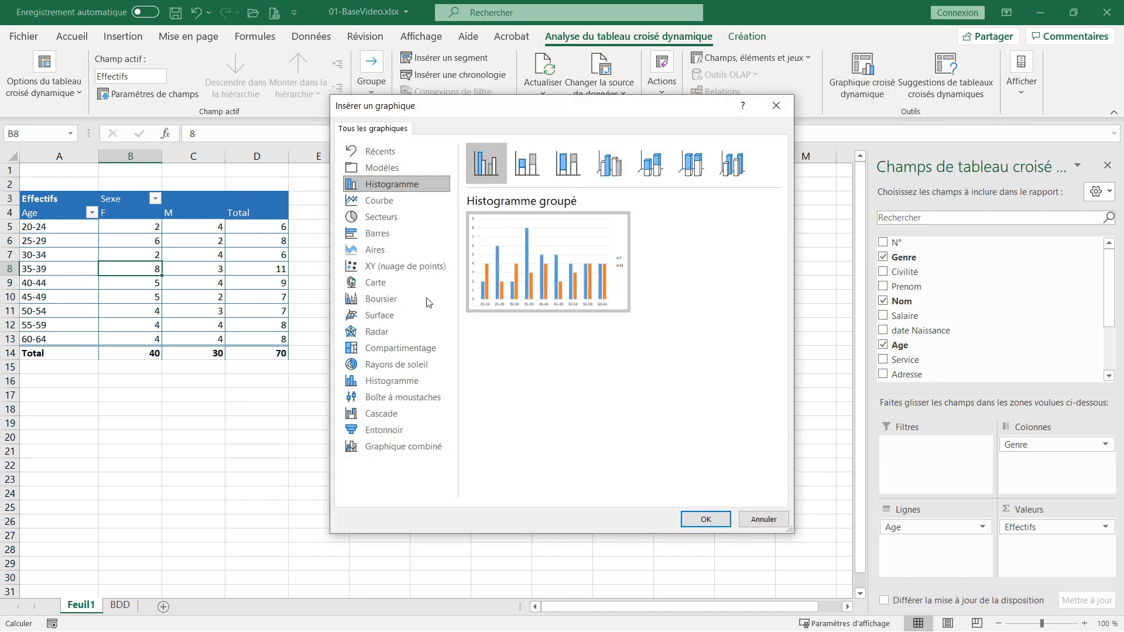
left_click(384, 237)
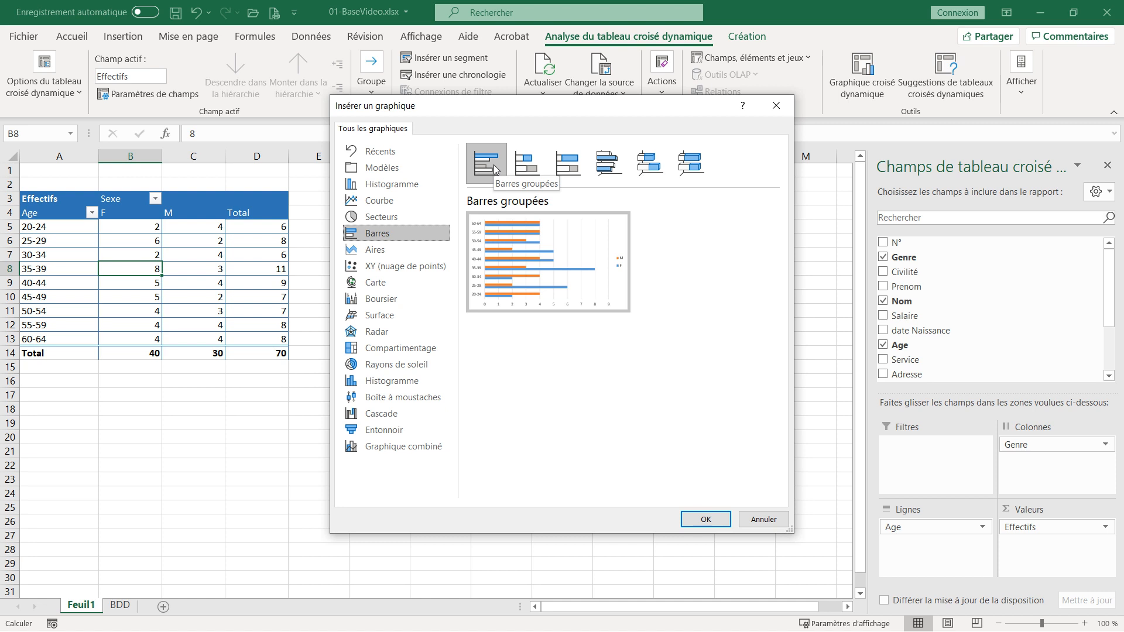
left_click(706, 520)
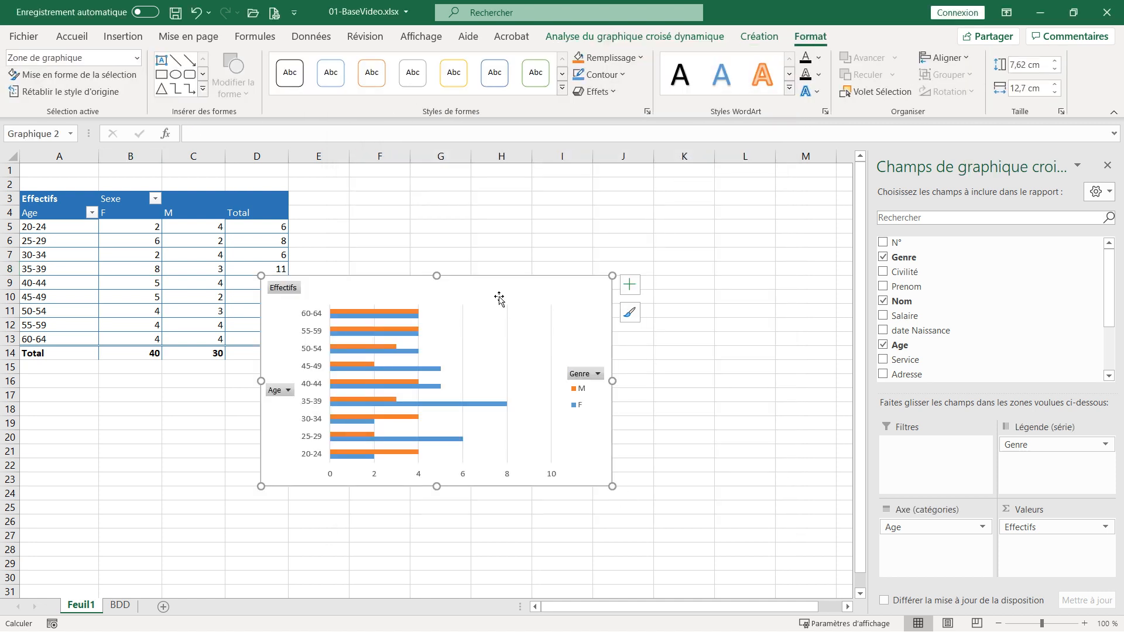
Place the pivot chart beside the pivot table from row 3 and enlarge it to about 12.73 cm high by 18.16 cm wide.
left_click_drag(482, 283, 530, 199)
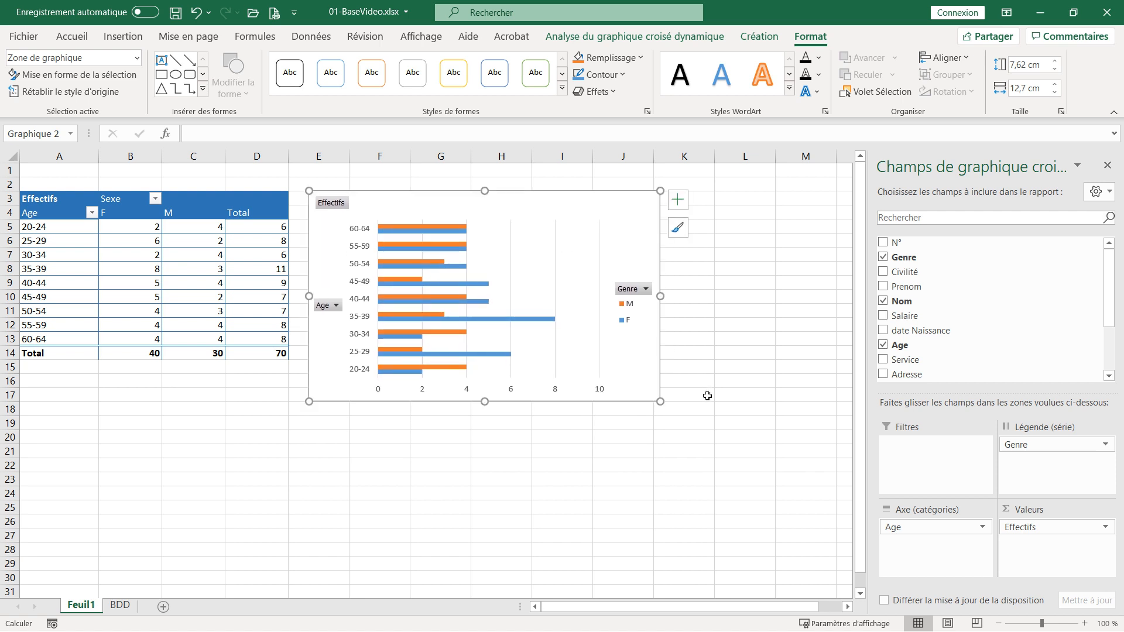
left_click_drag(660, 402, 827, 537)
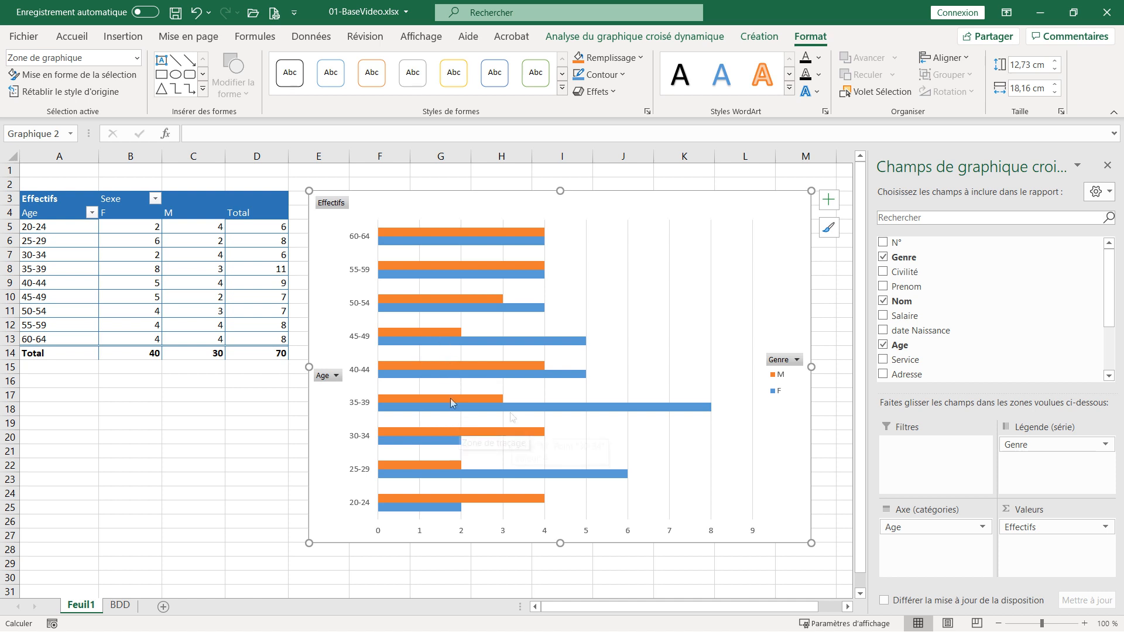
Plot the orange M series on the secondary axis and close the pivot chart field list.
mouse_move(500, 368)
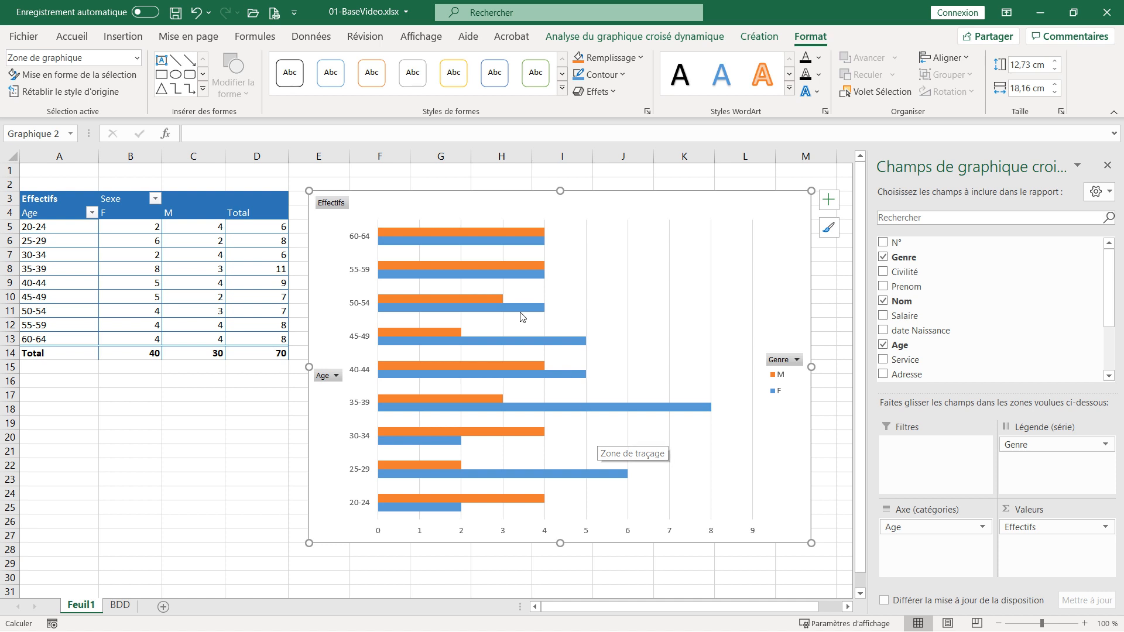
right_click(499, 236)
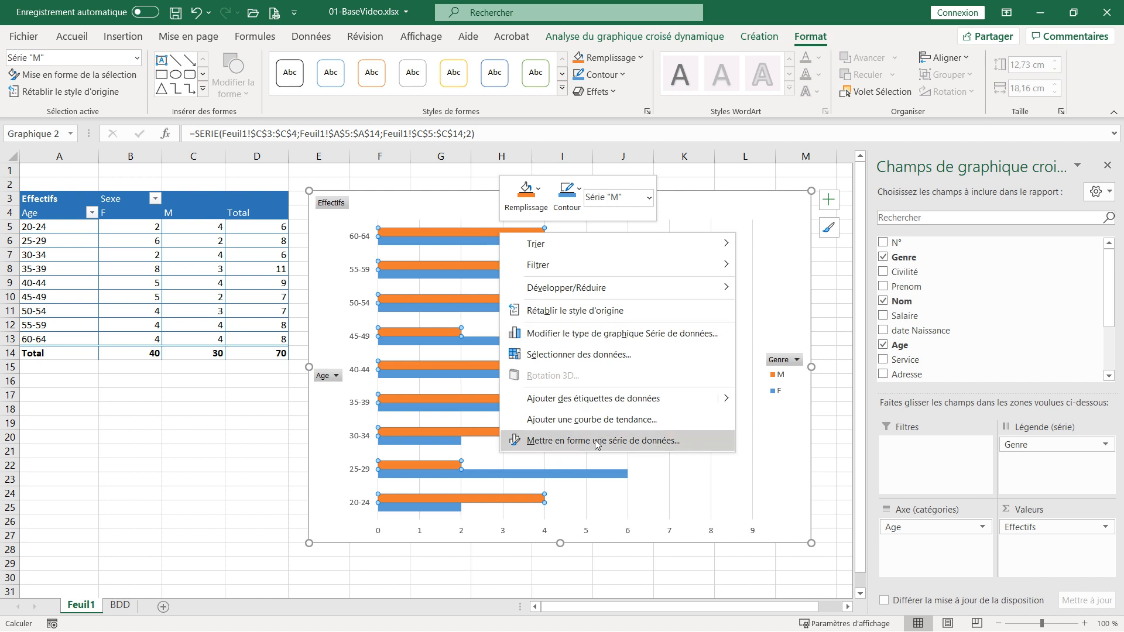
left_click(669, 442)
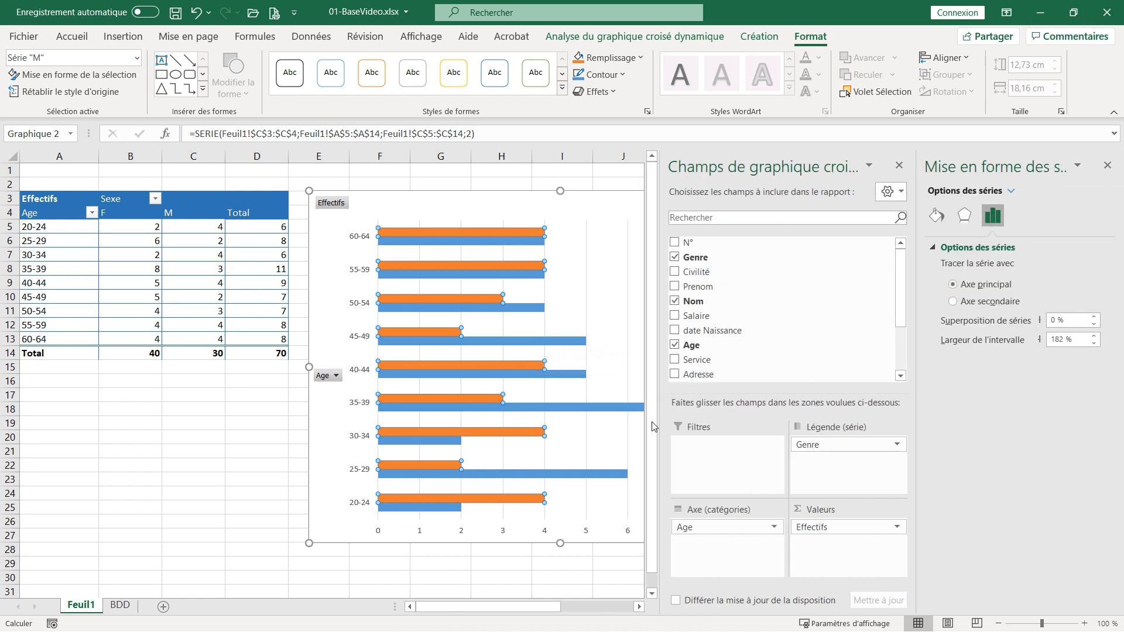
left_click(953, 301)
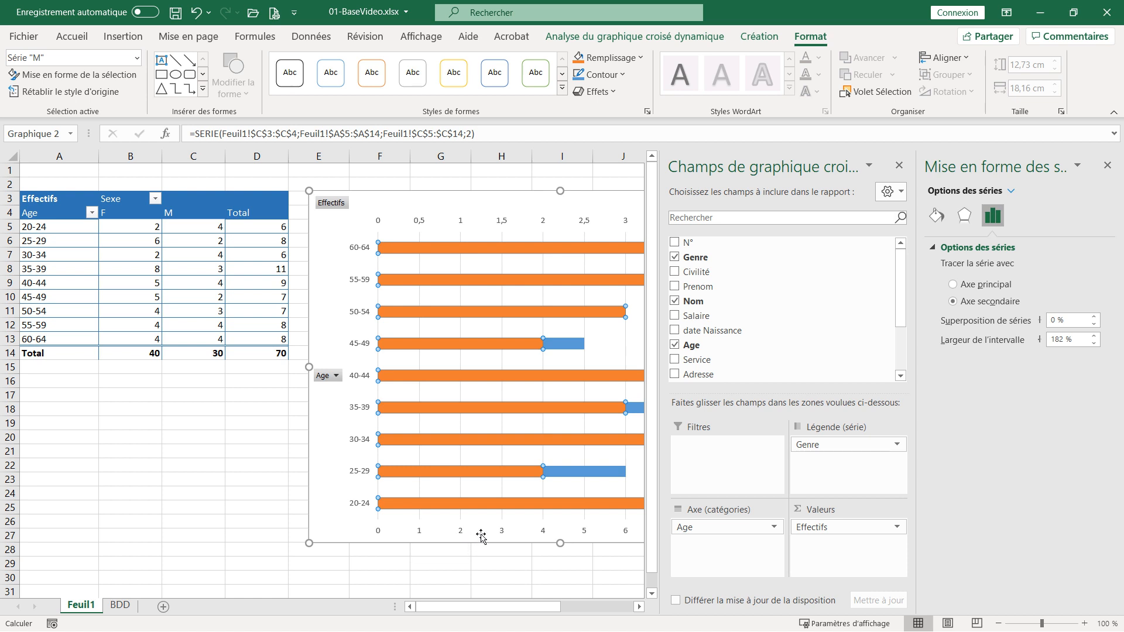
left_click(496, 224)
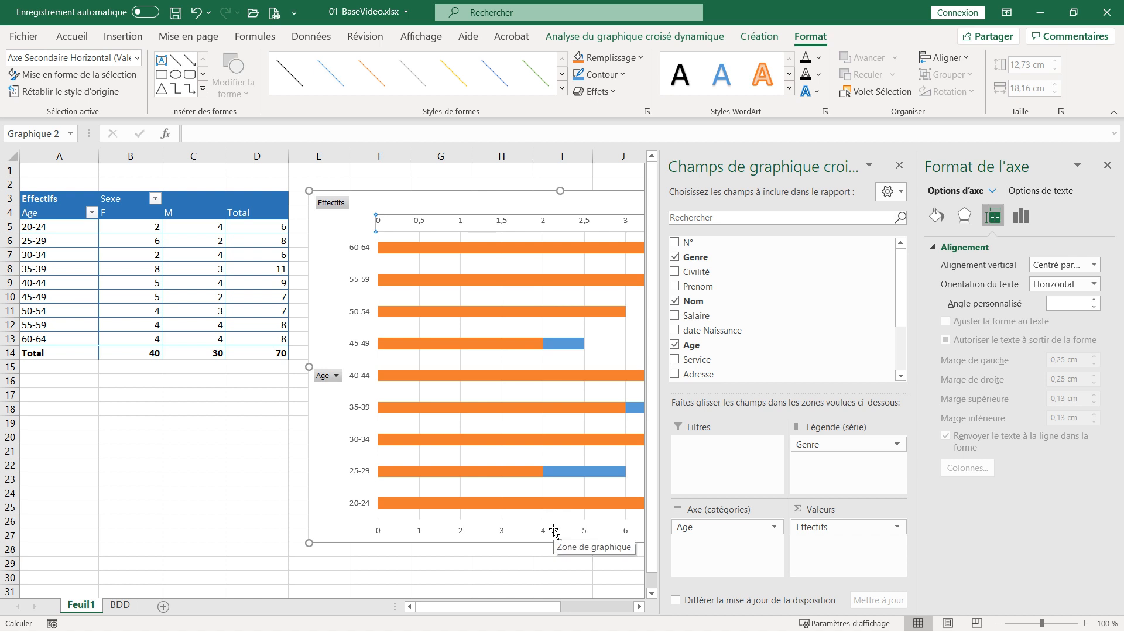
left_click(899, 166)
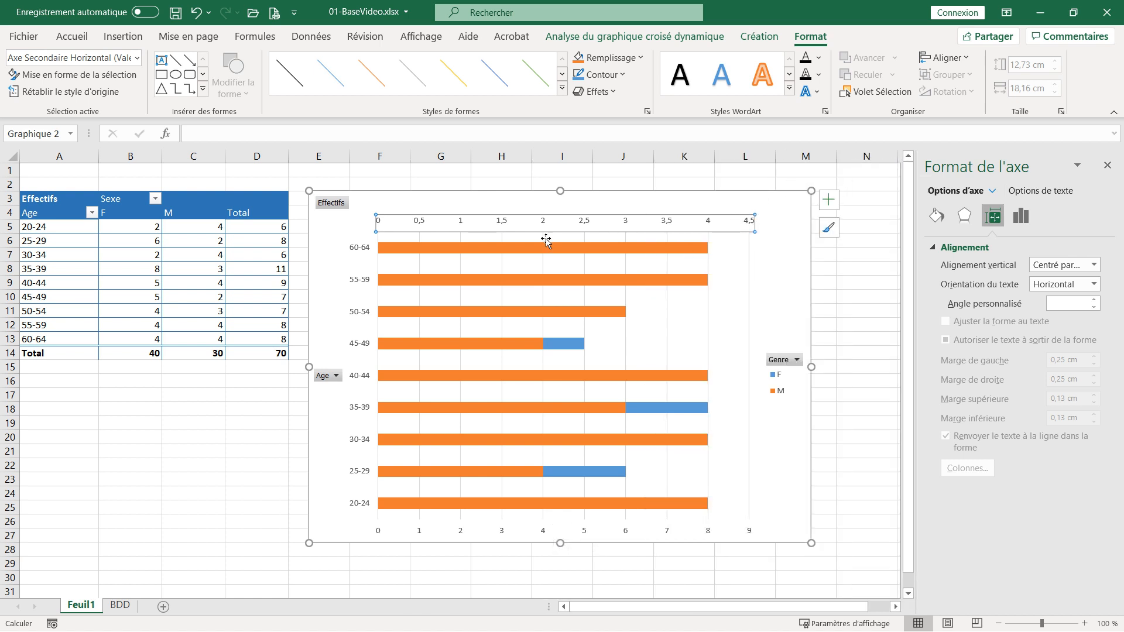
left_click(472, 247)
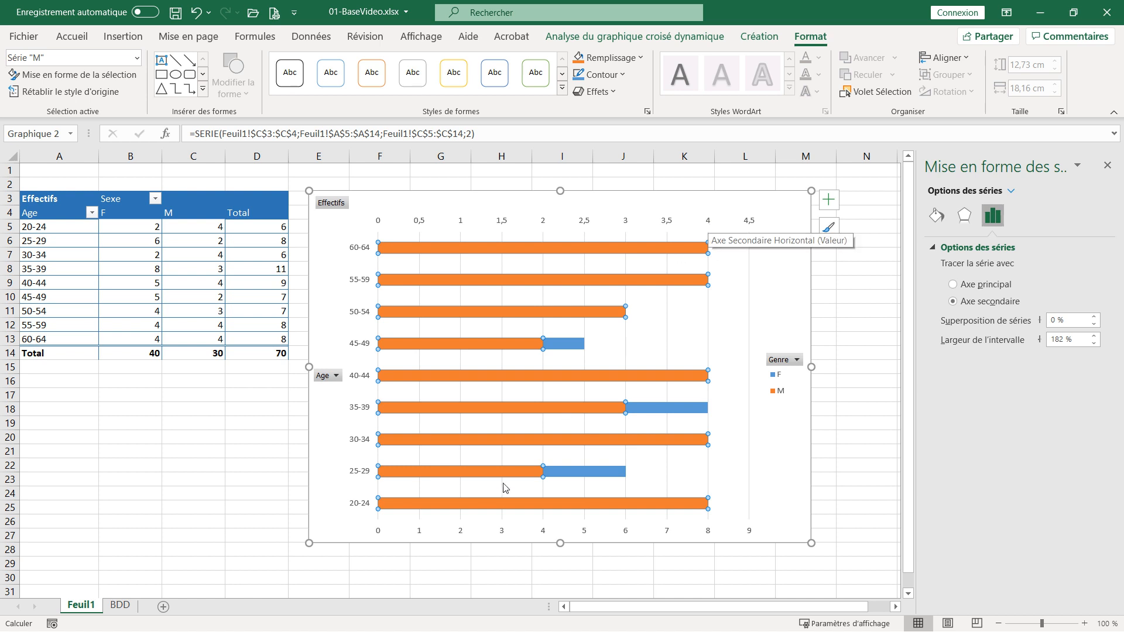
left_click(567, 473)
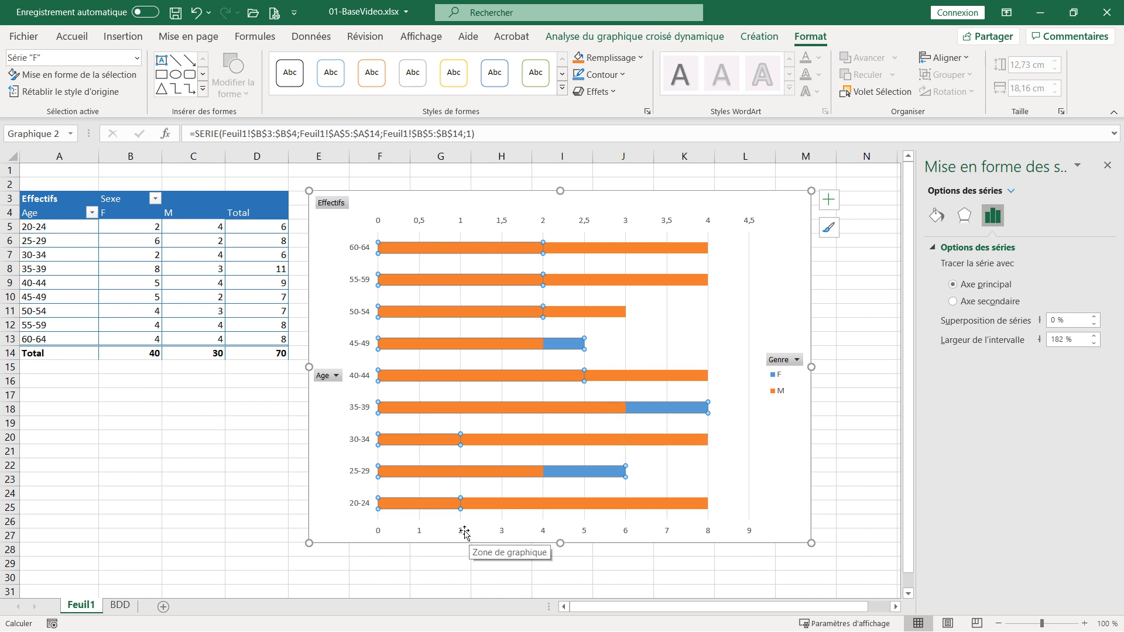
left_click(584, 375)
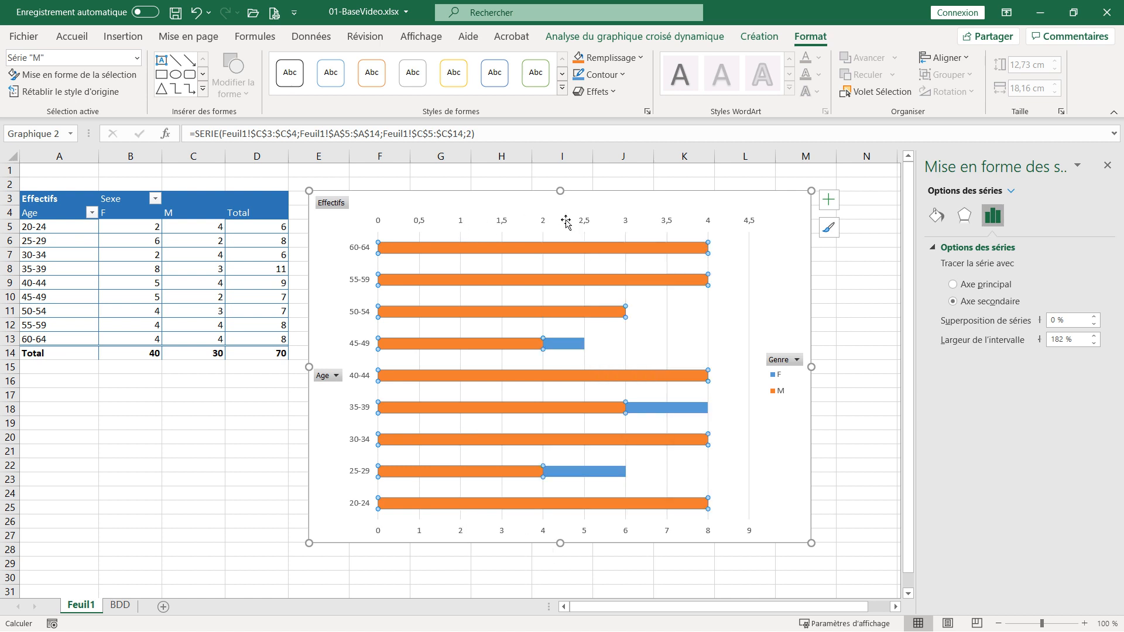
Set the secondary horizontal axis bounds to minimum -10 and maximum 10, and put its values in reverse order.
right_click(545, 221)
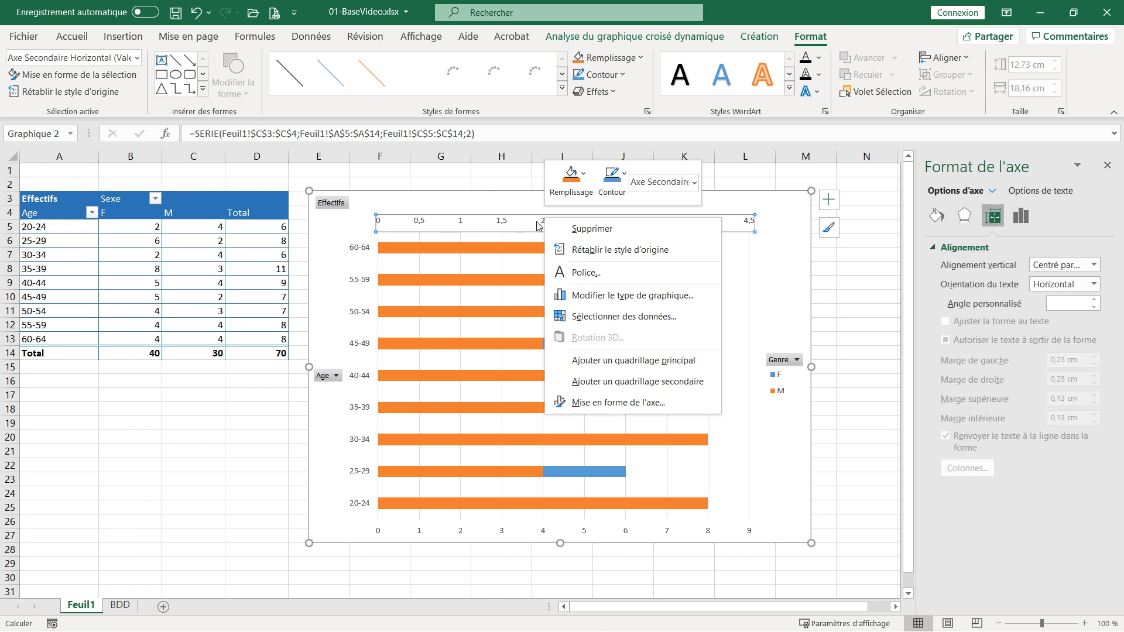
left_click(609, 403)
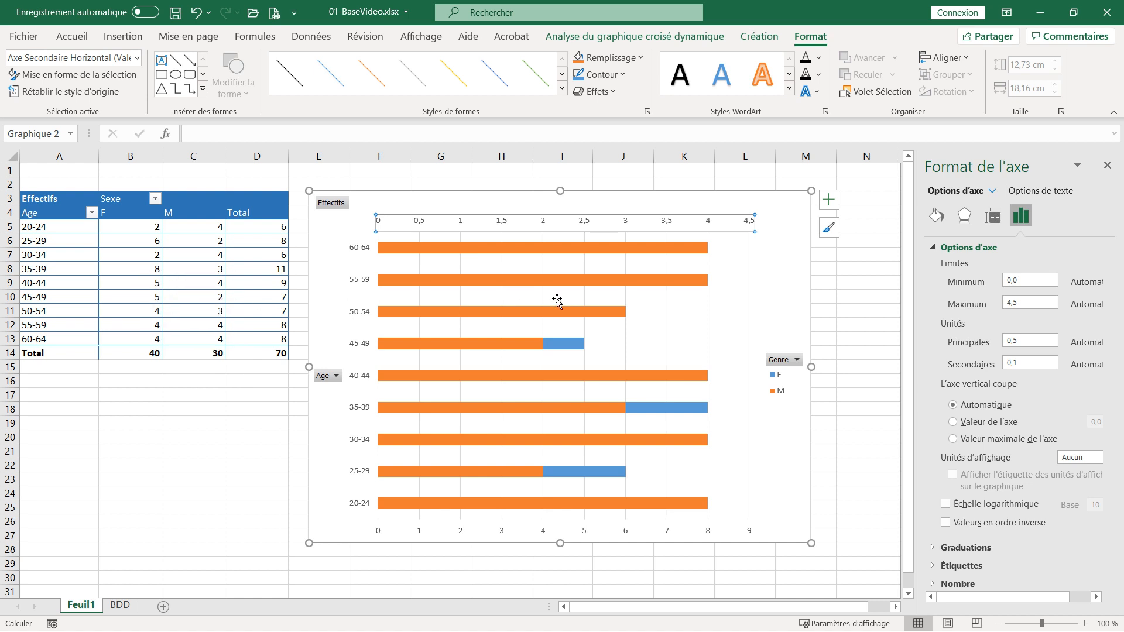
mouse_move(460, 287)
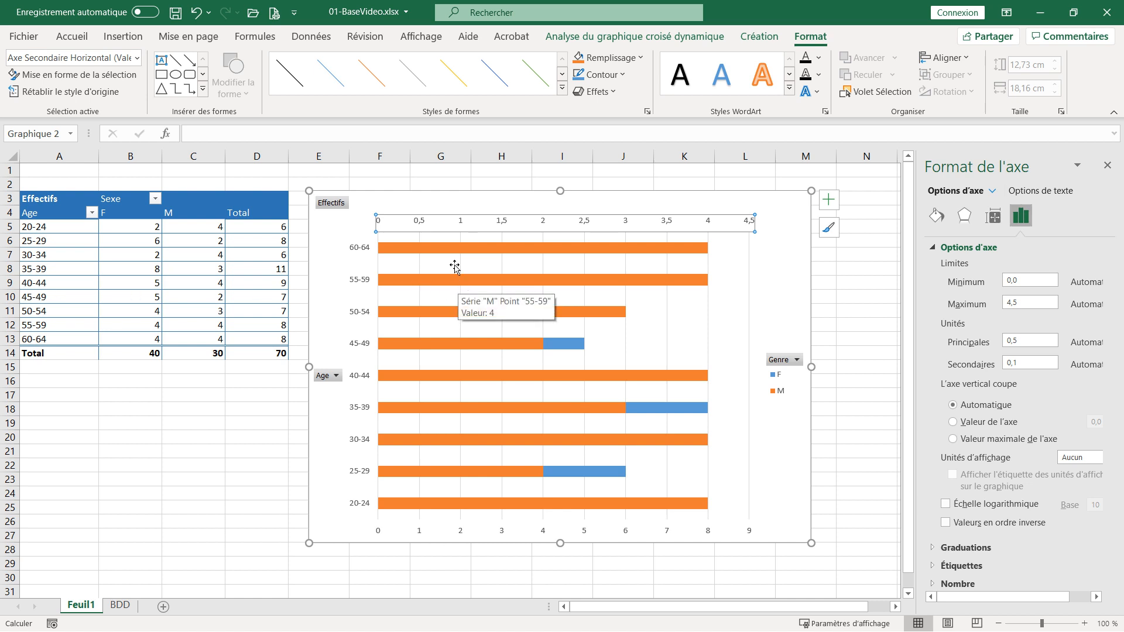
double_click(1019, 280)
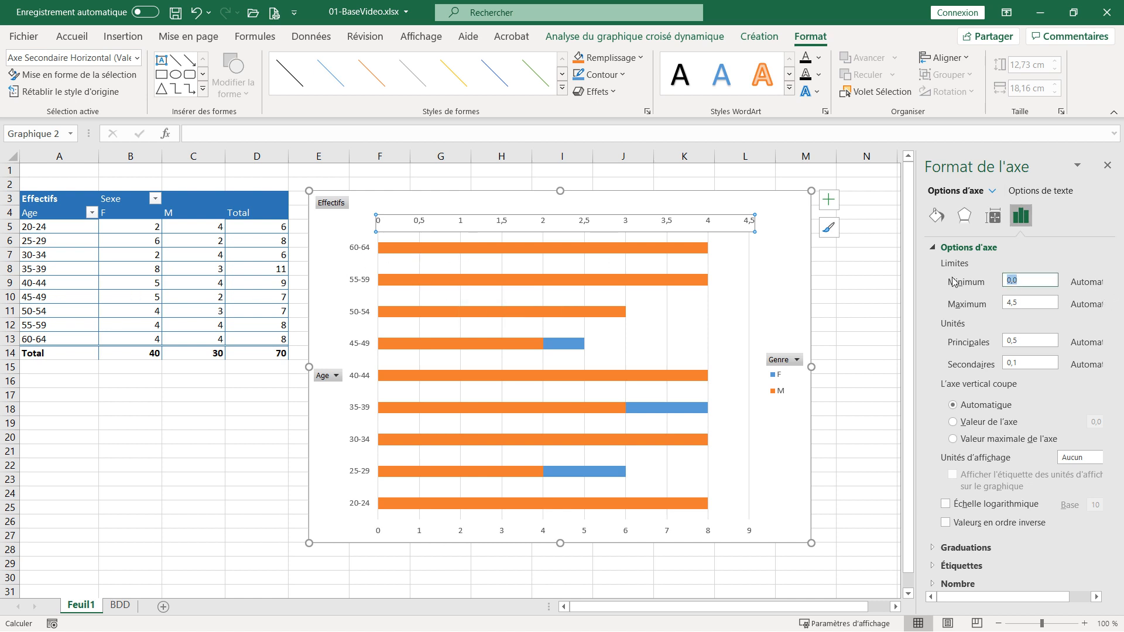
type("-10")
key("Return")
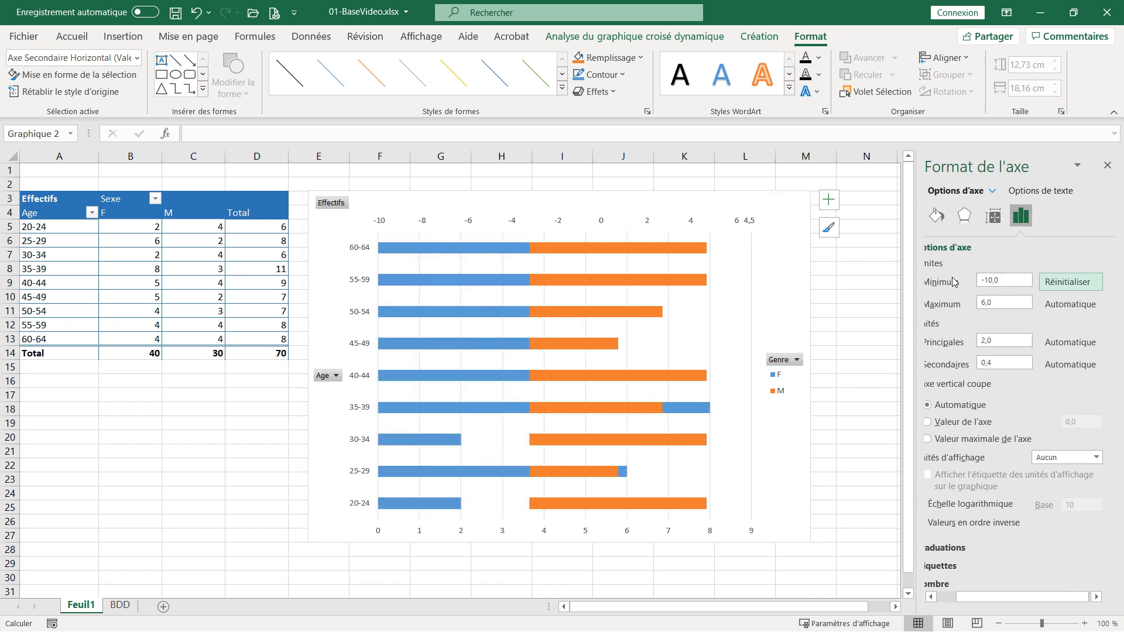
double_click(1003, 303)
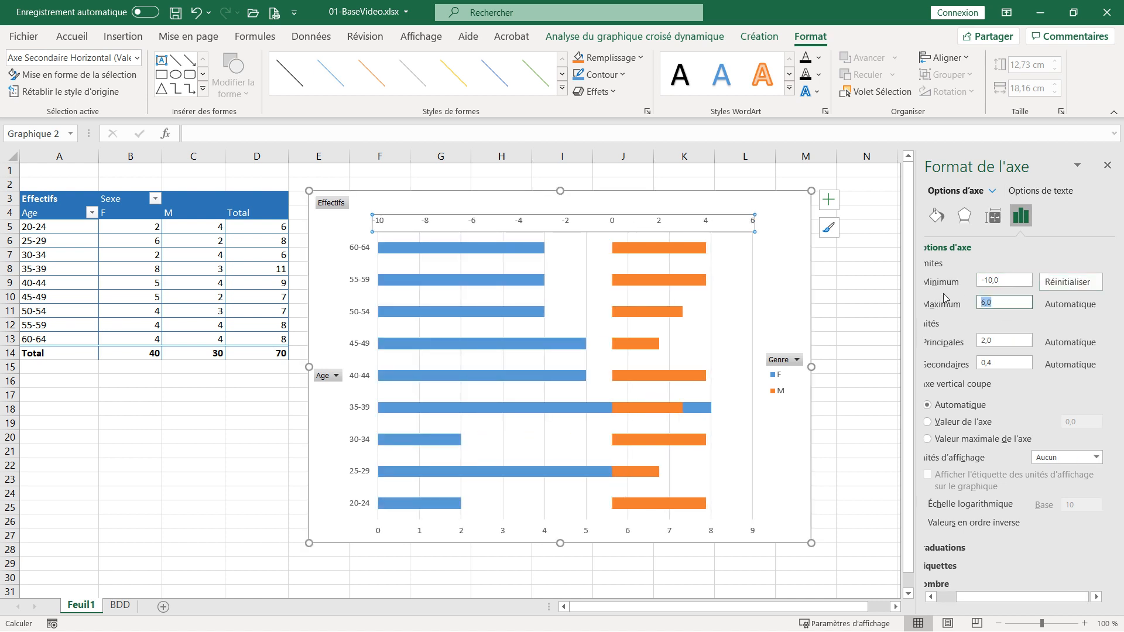
type("10")
left_click_drag(915, 321, 871, 311)
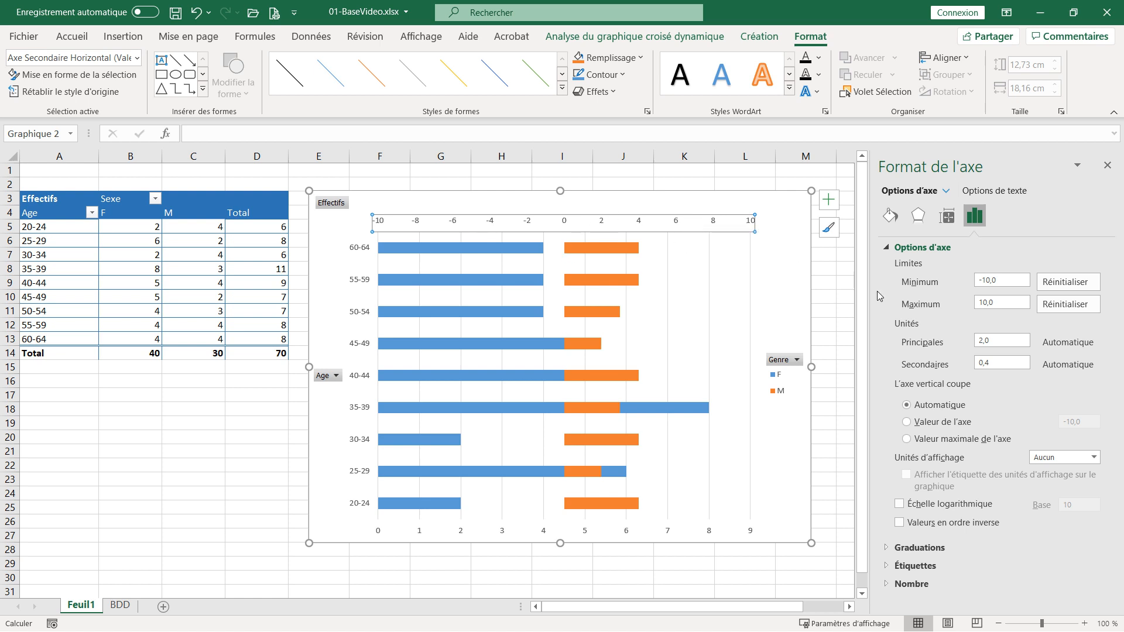
left_click(904, 527)
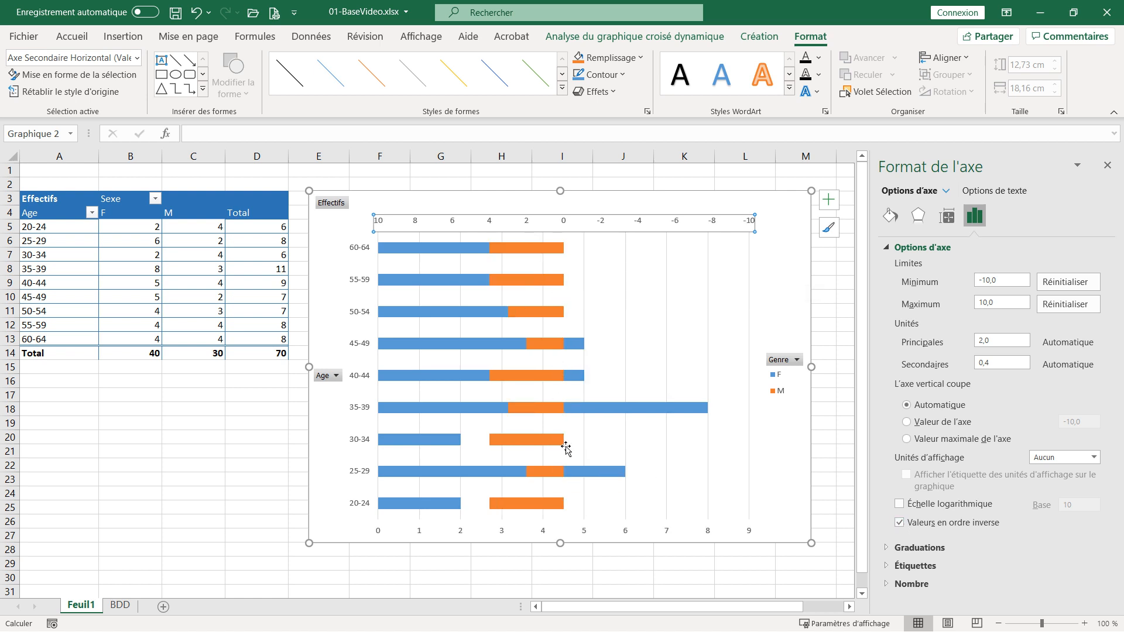
Set the primary horizontal axis bounds to minimum -10 and maximum 10.
right_click(584, 533)
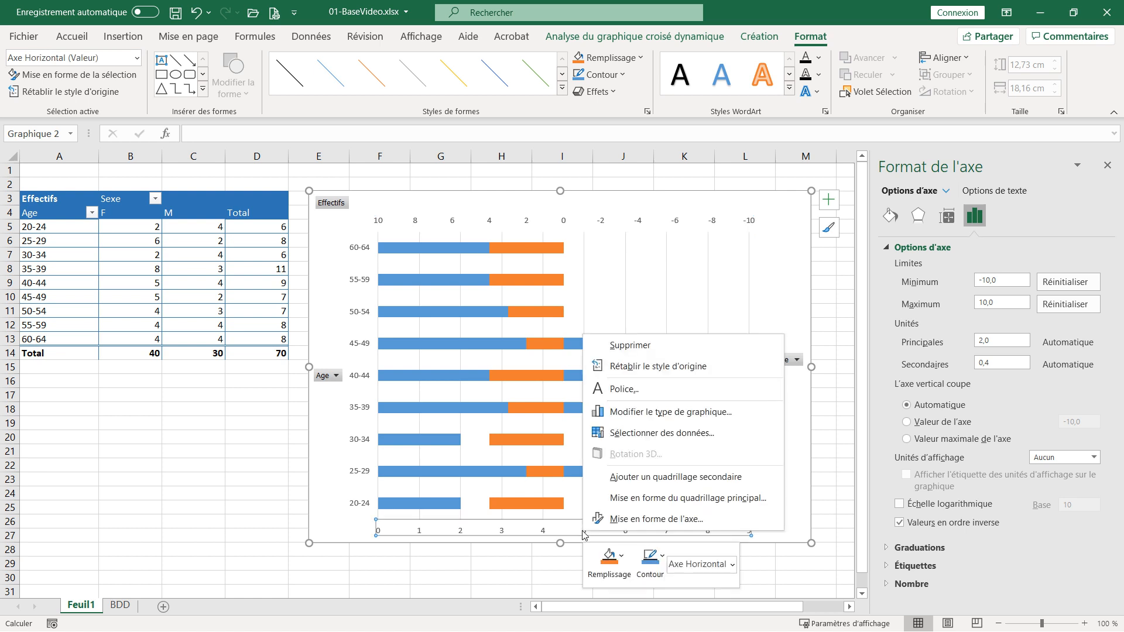
left_click(654, 522)
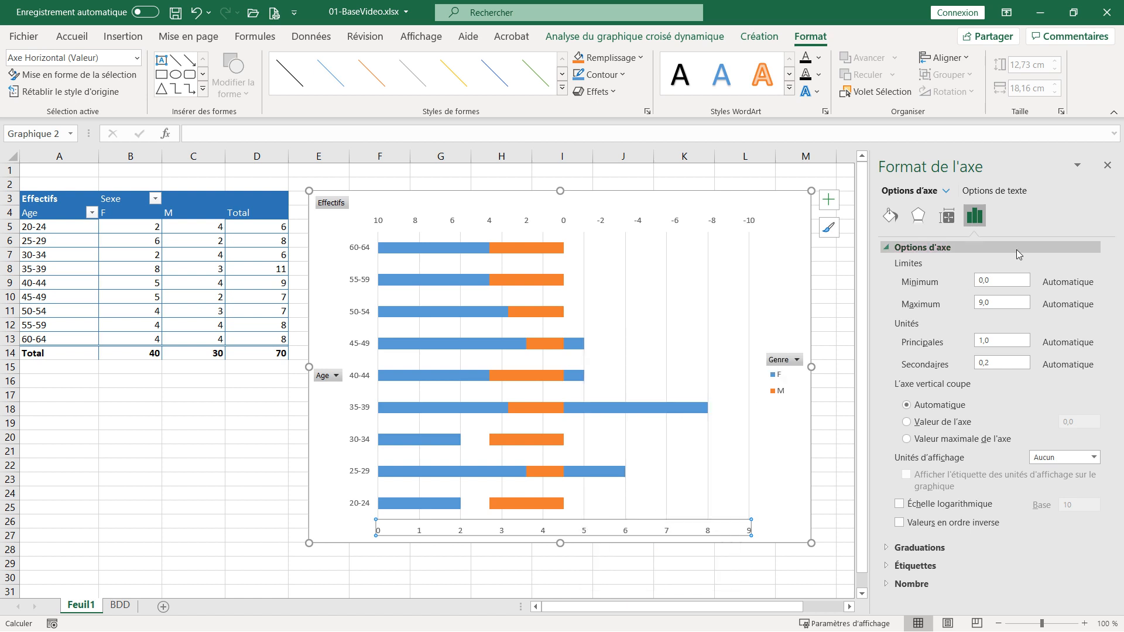
left_click(1011, 279)
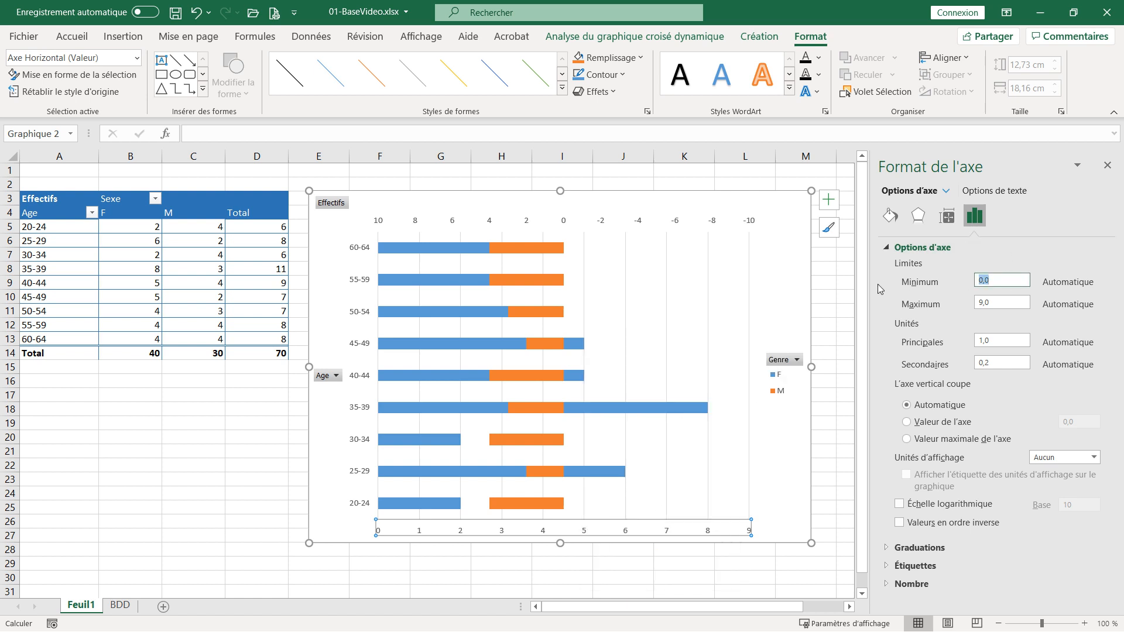
type("-10")
left_click_drag(997, 302, 879, 304)
type("10")
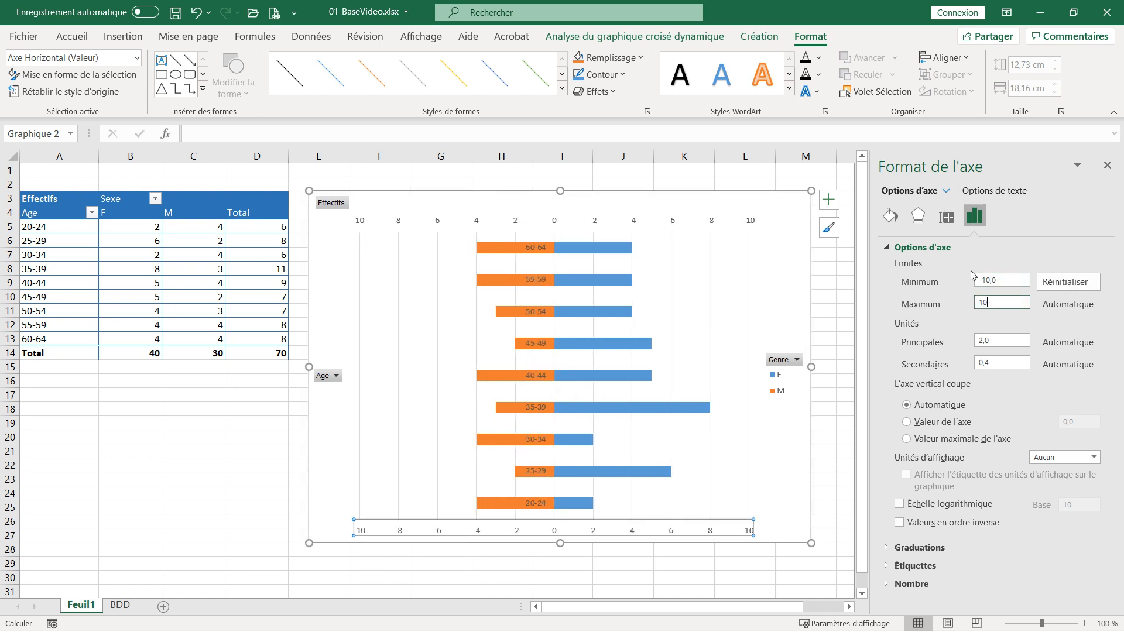
left_click(1005, 281)
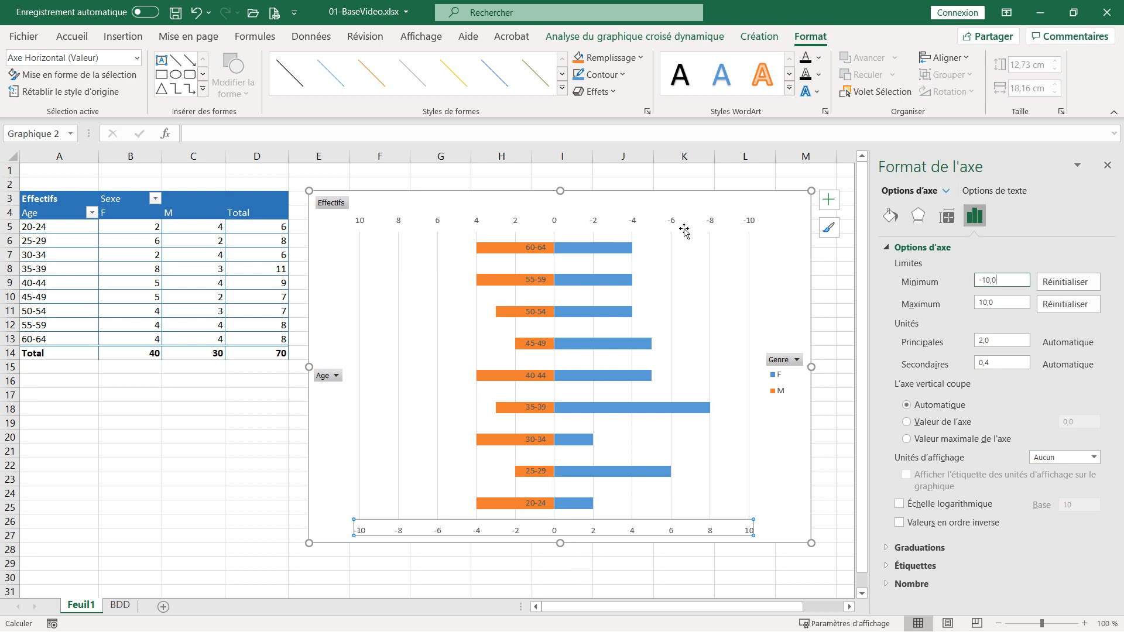
Add the custom number format Standard;Standard to the secondary horizontal axis so negative values lose their minus sign.
left_click(714, 224)
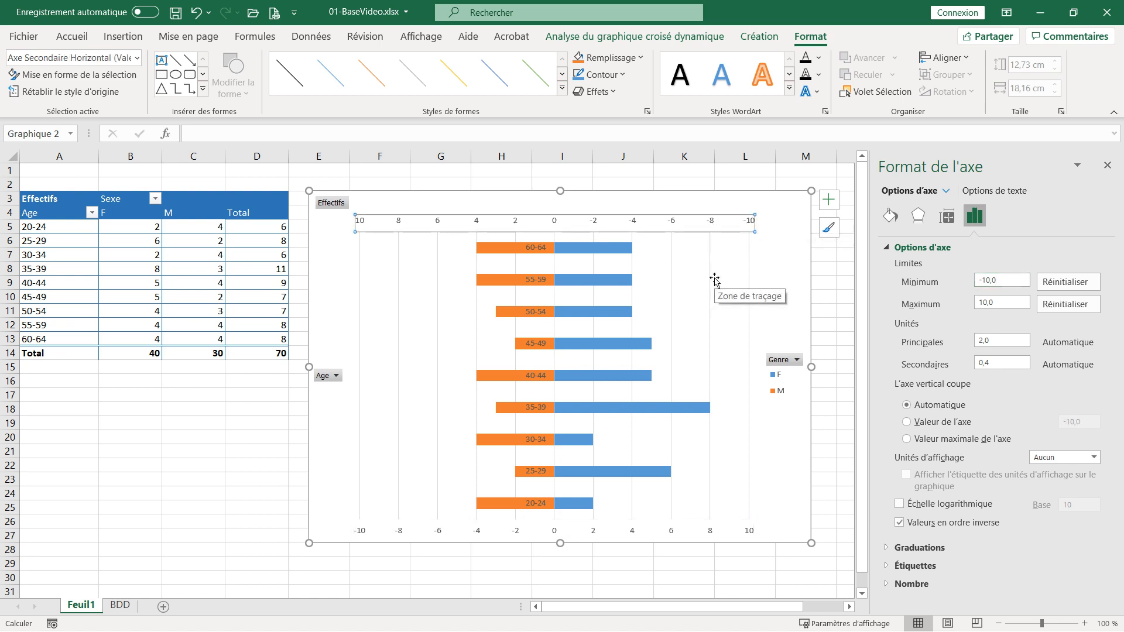
right_click(637, 225)
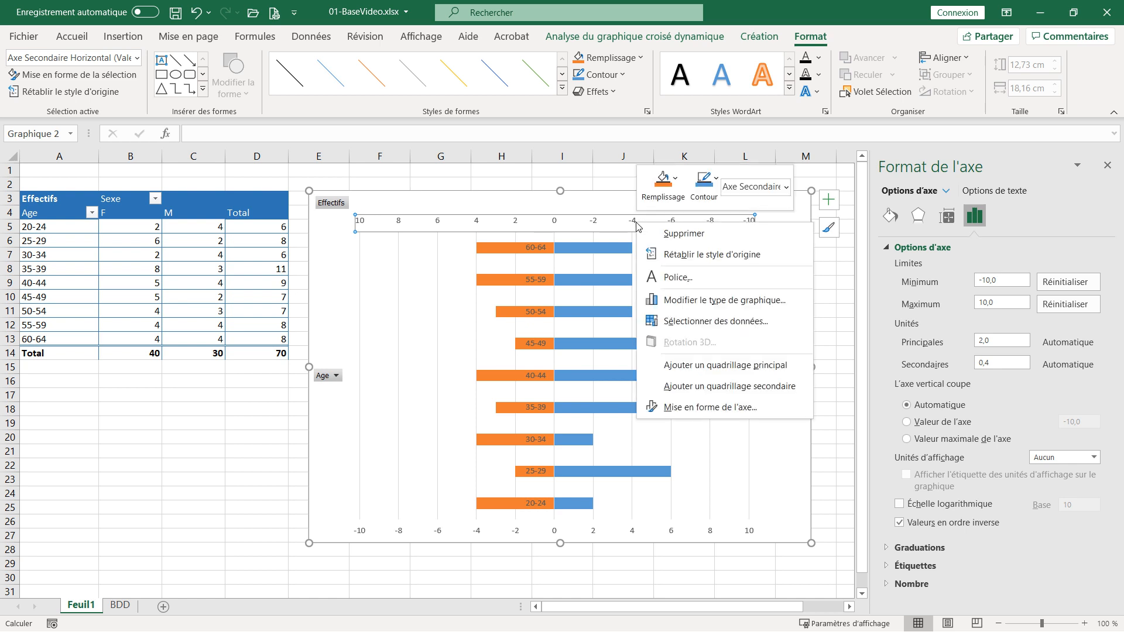
left_click(688, 411)
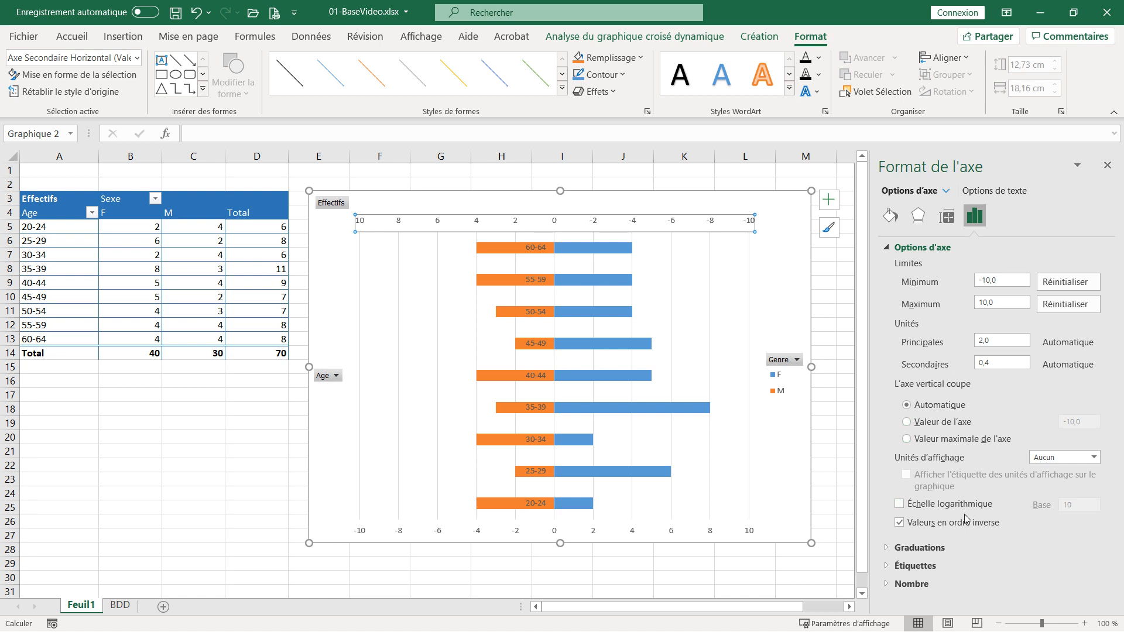
left_click(888, 584)
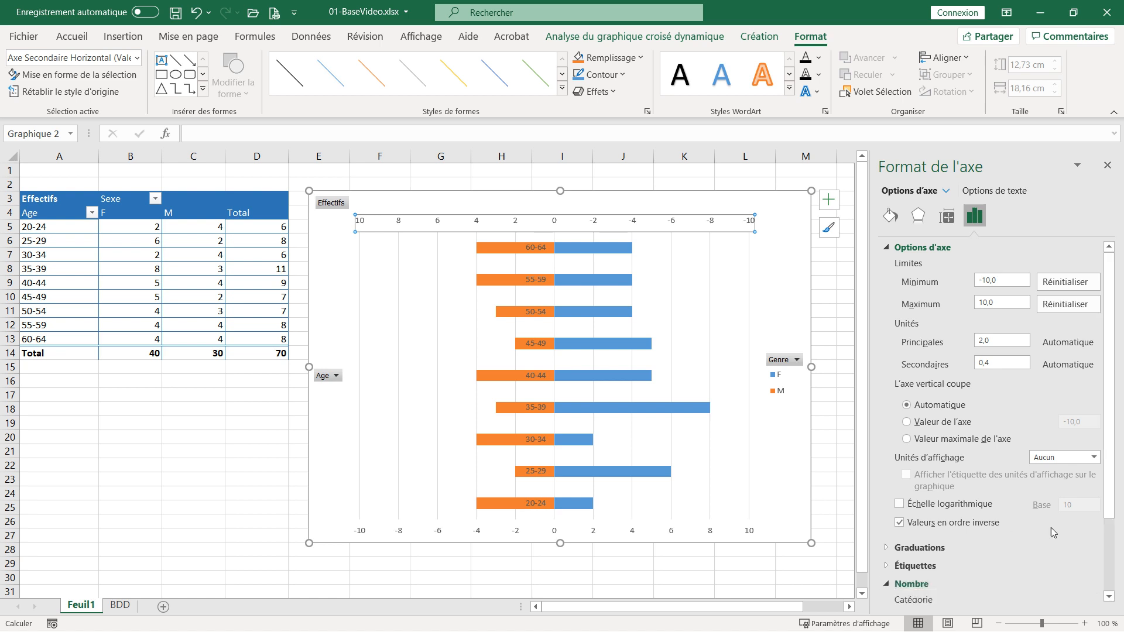
left_click_drag(1105, 403, 1111, 417)
left_click_drag(1111, 466, 1112, 482)
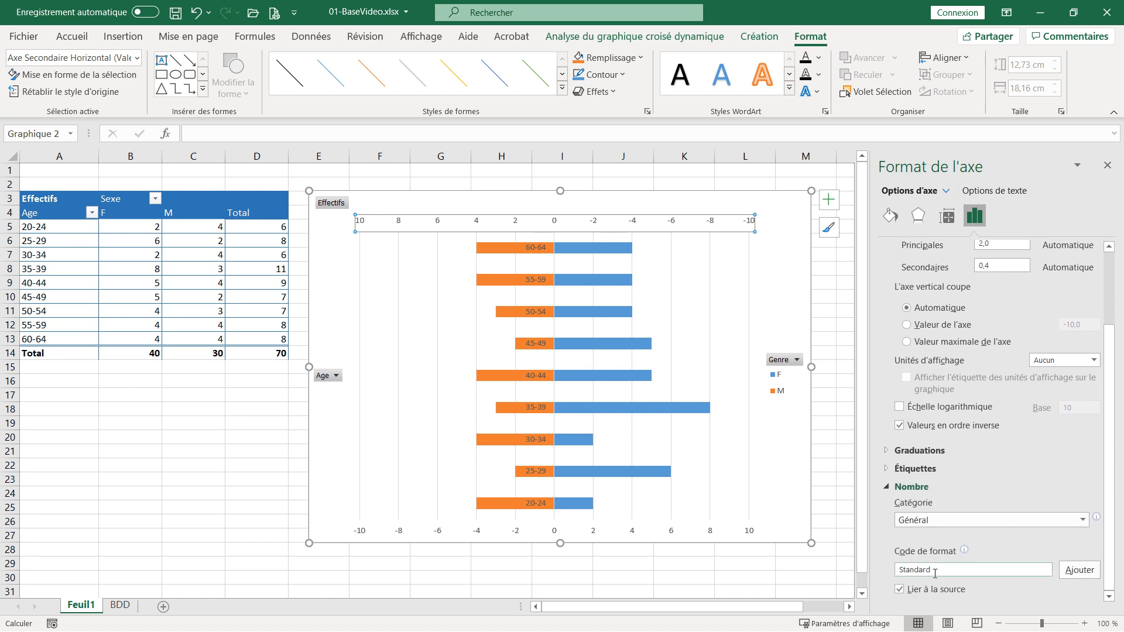
left_click_drag(946, 570, 894, 573)
key("ctrl+c")
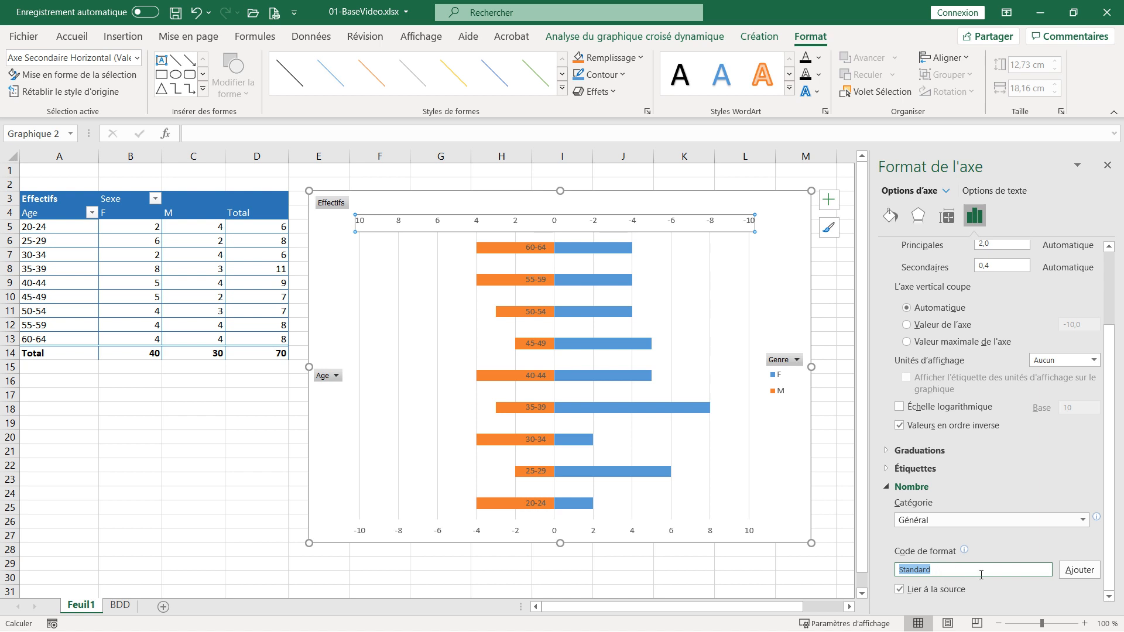
left_click(946, 569)
type(";")
key("ctrl+v")
left_click(1090, 578)
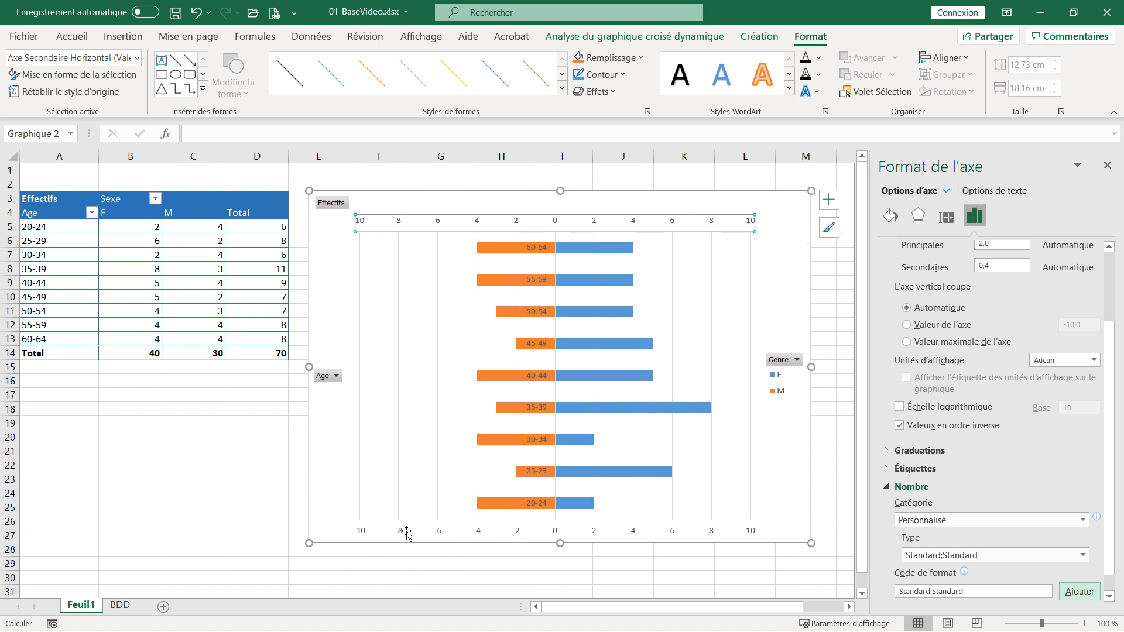
Apply the custom number format Standard;Standard to the primary horizontal axis as well.
left_click(523, 538)
right_click(523, 538)
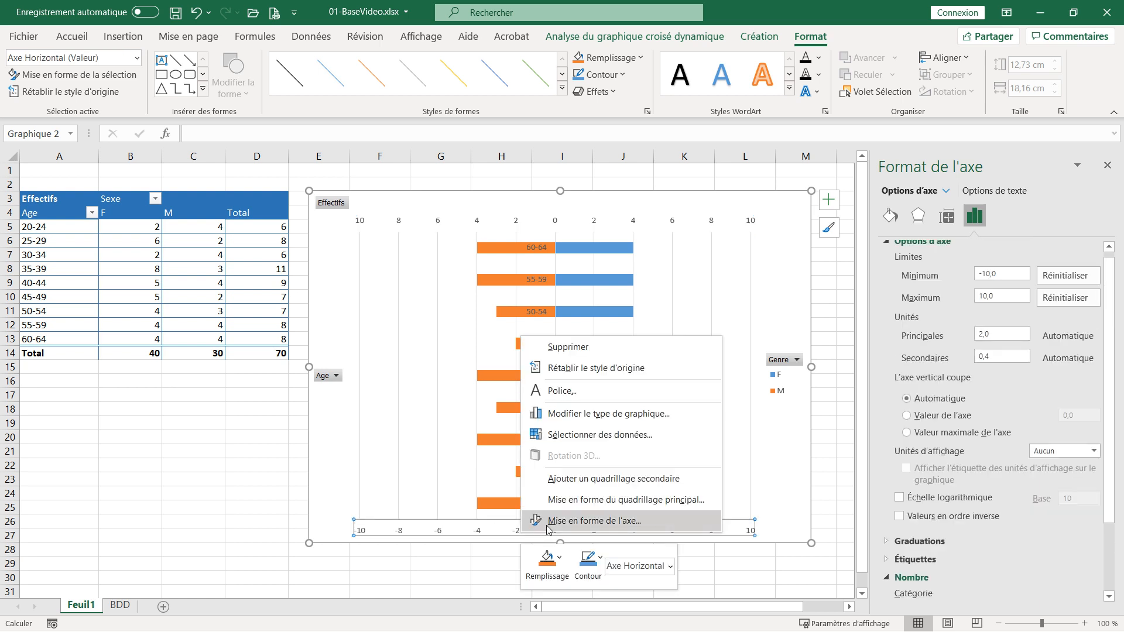
left_click(549, 523)
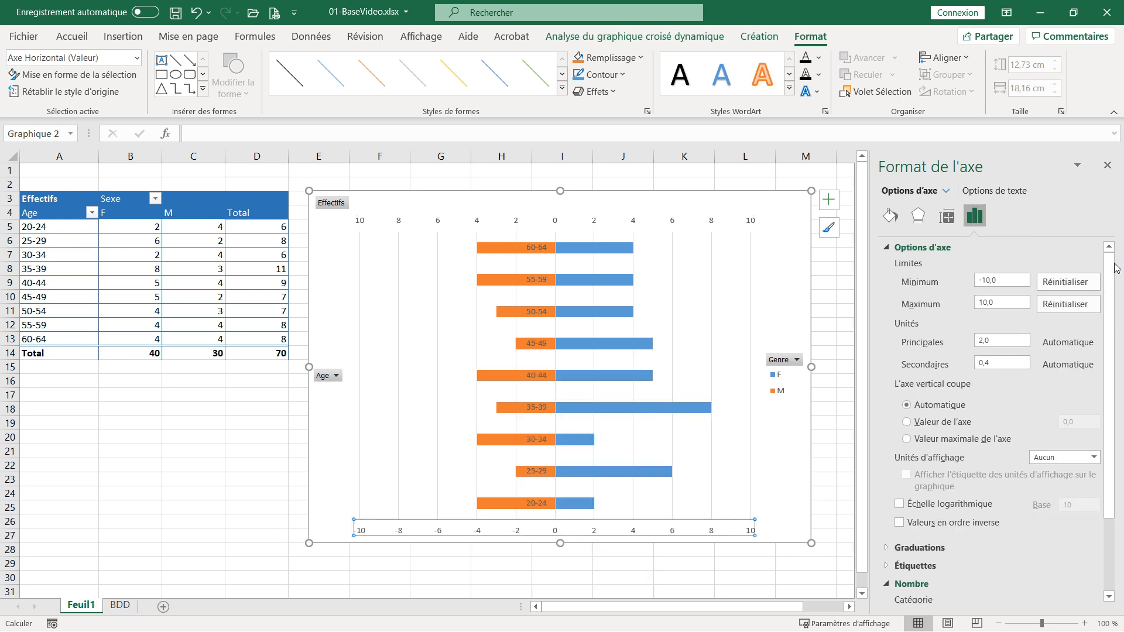
left_click_drag(1114, 268, 1114, 340)
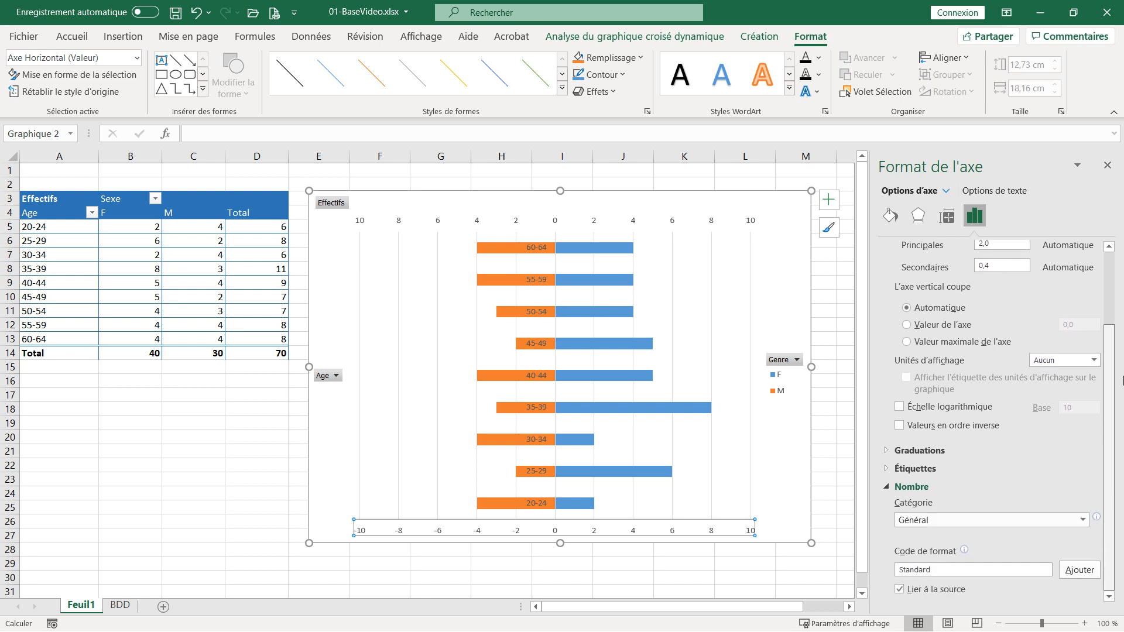
left_click(934, 569)
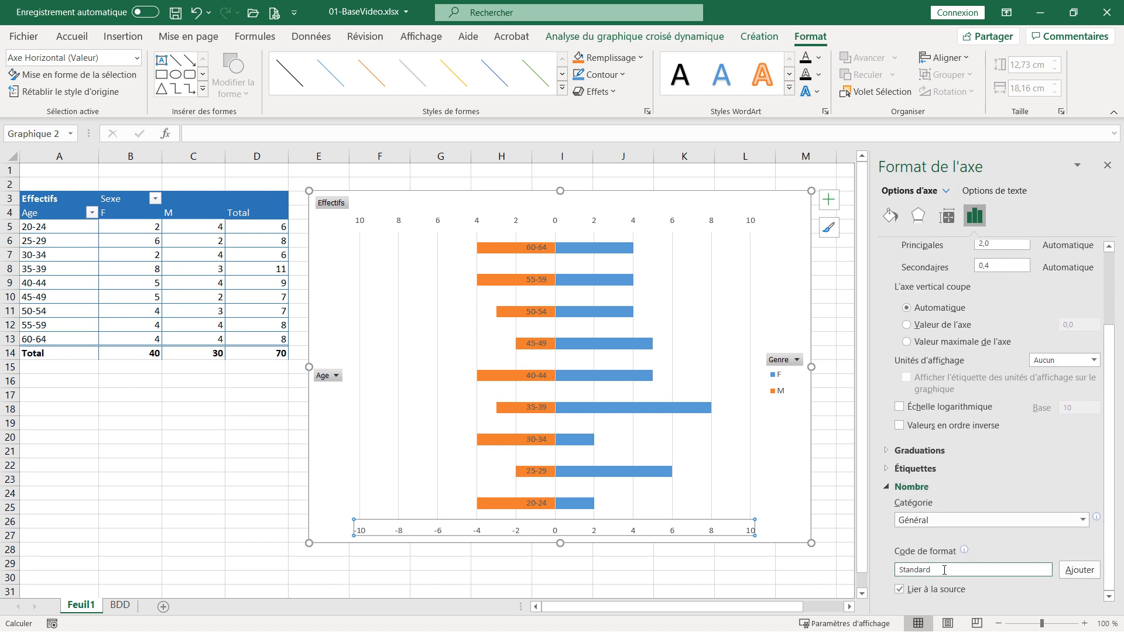
type(";Standard")
left_click(1081, 573)
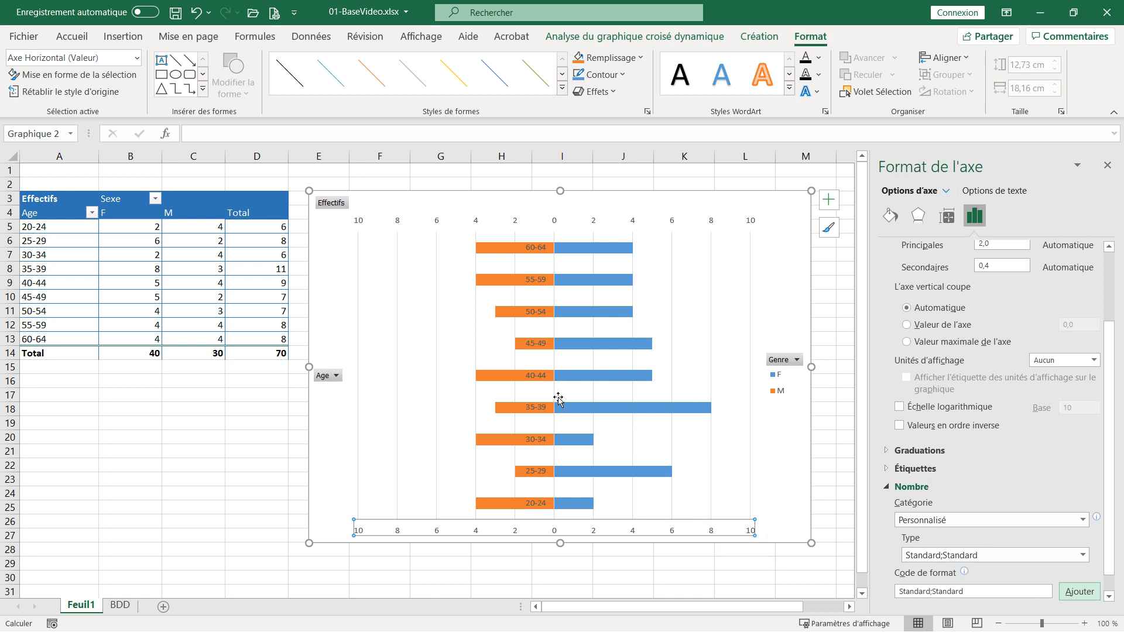
Set the F series' overlap to 55% and its gap width to 60%.
right_click(574, 248)
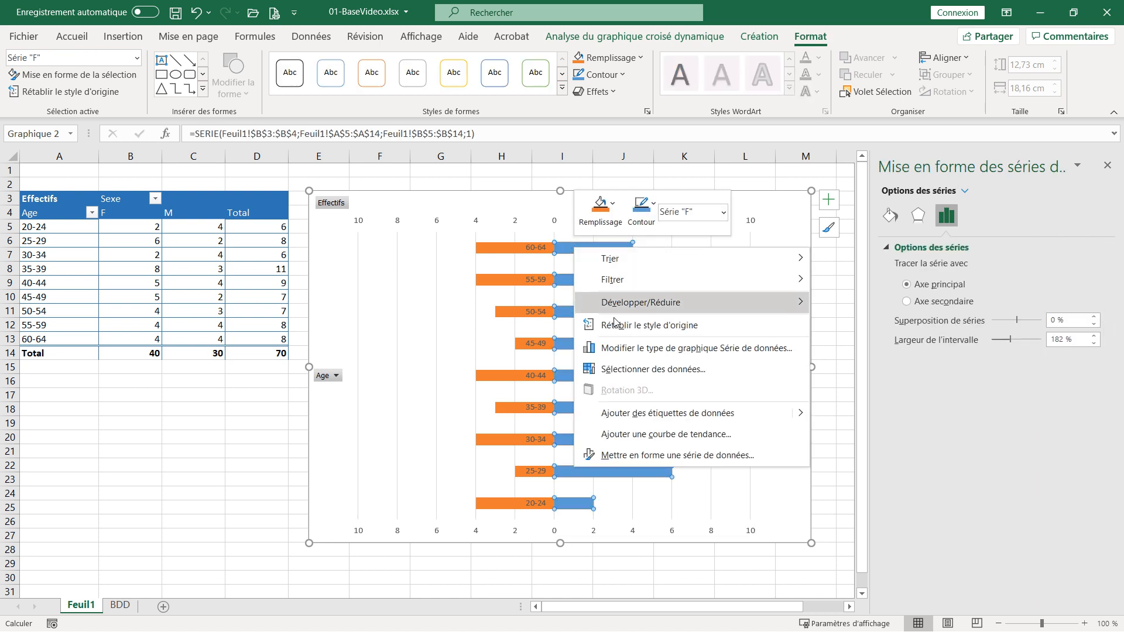
left_click(733, 464)
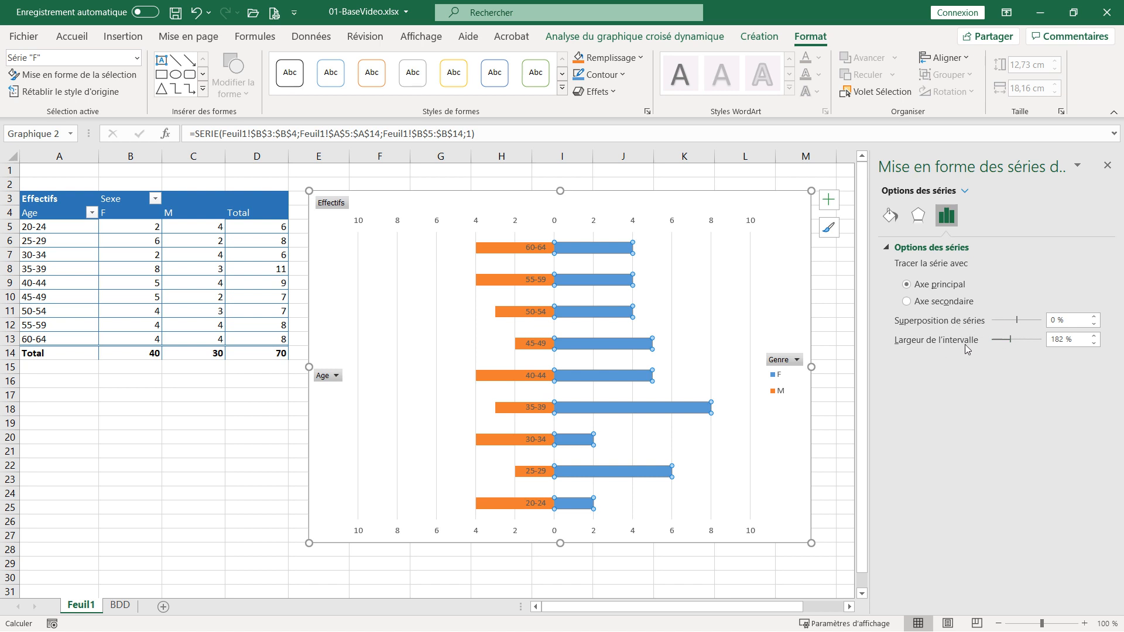
left_click_drag(1017, 318, 1031, 325)
left_click_drag(1009, 338, 1000, 338)
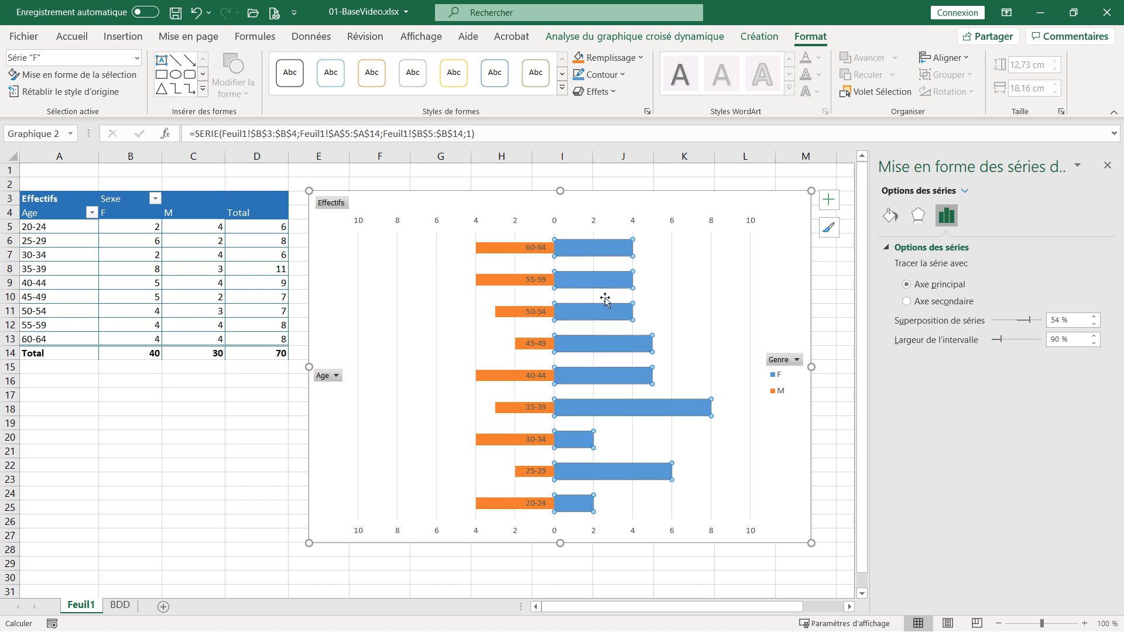
left_click_drag(1001, 339, 997, 340)
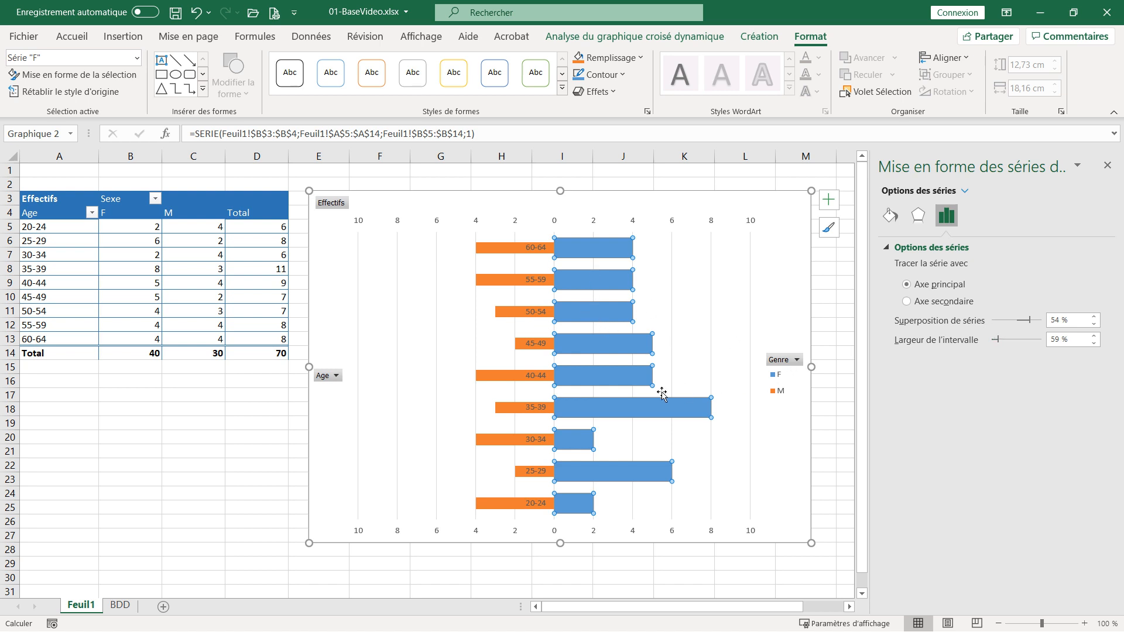
left_click_drag(1061, 321, 1042, 319)
type("55")
double_click(1061, 341)
type("60")
key("Tab")
Give the M series the same bar spacing, with 55% overlap and 60% gap width.
mouse_move(511, 255)
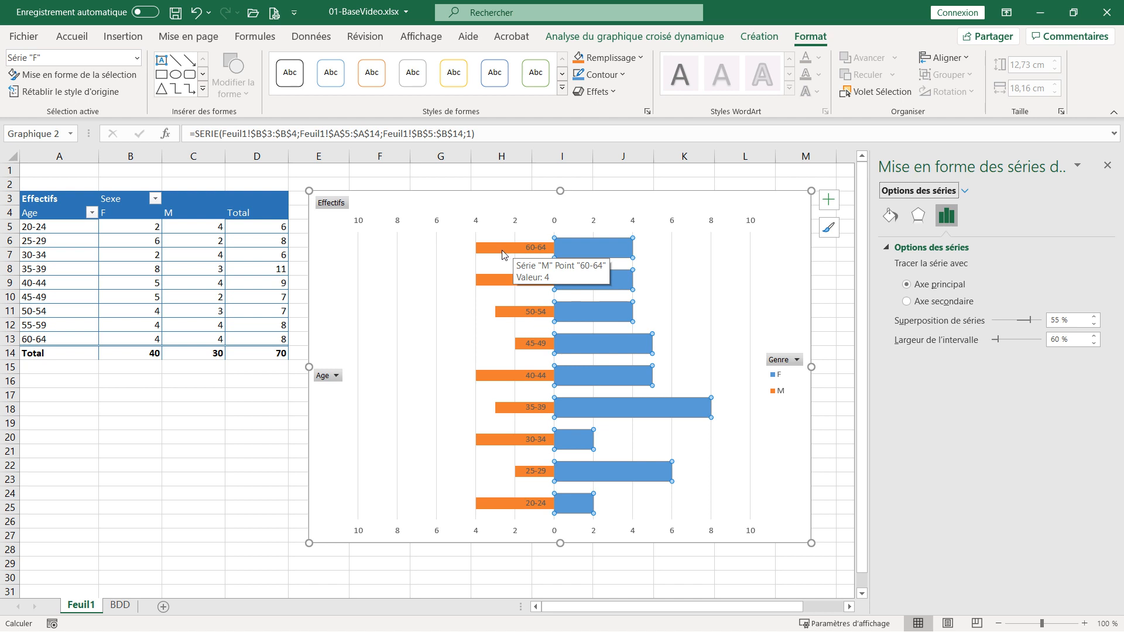
right_click(505, 250)
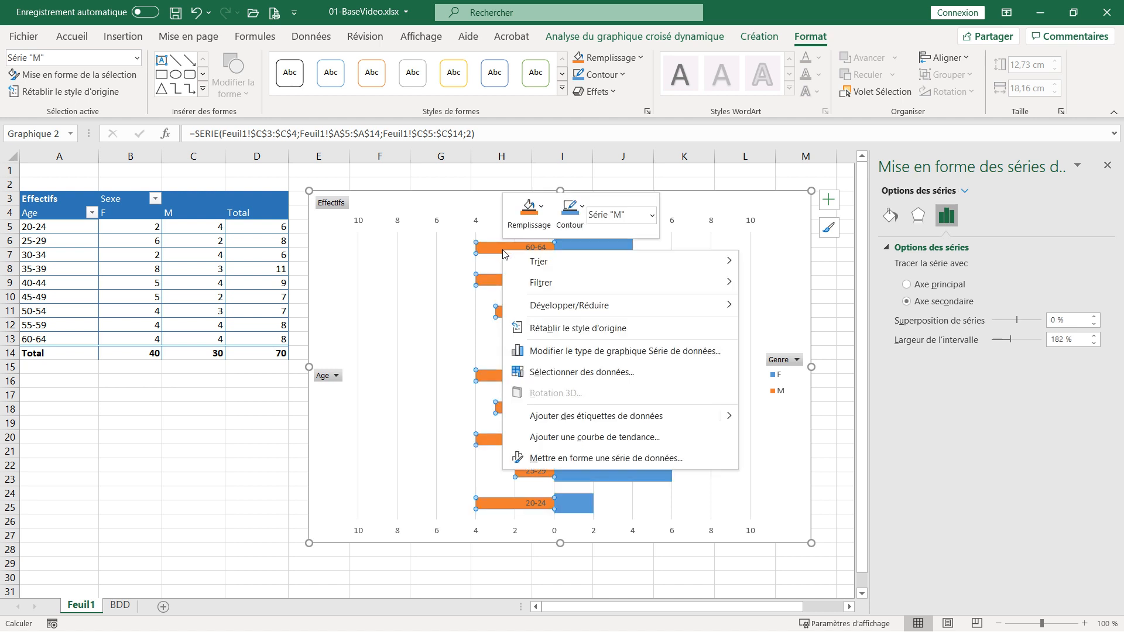
left_click(539, 458)
left_click_drag(1075, 321, 1021, 314)
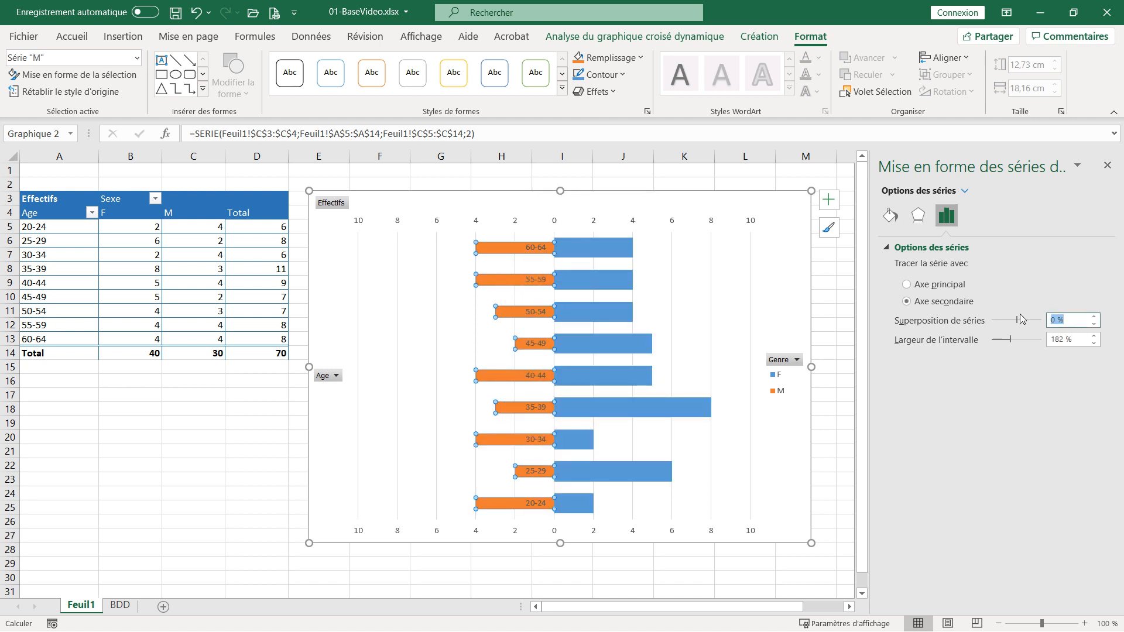
type("55")
key("Tab")
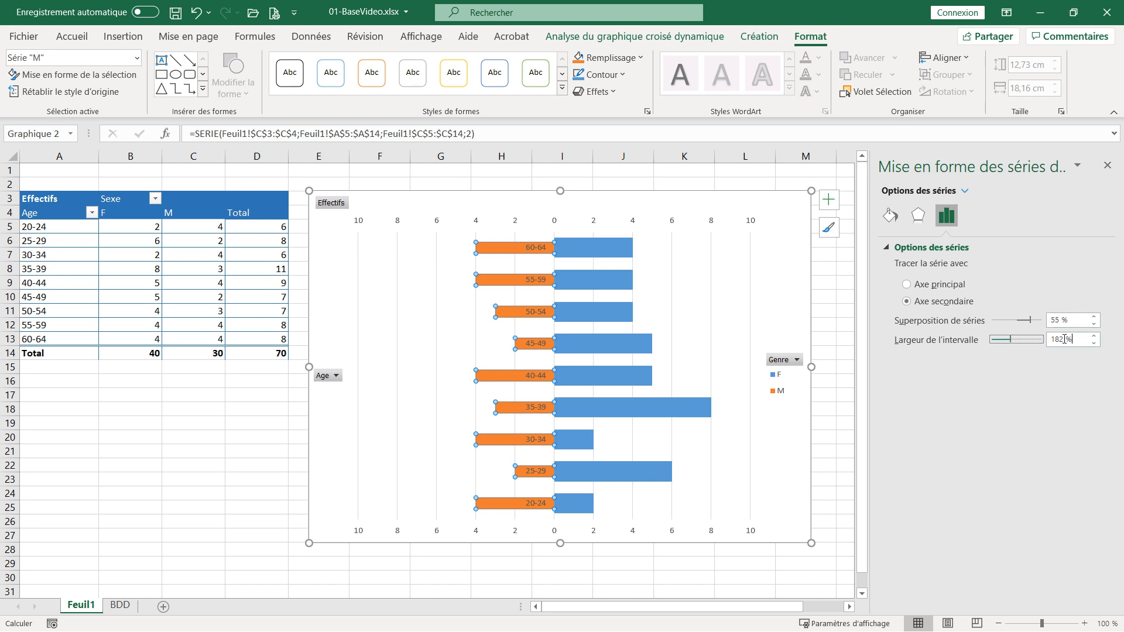
double_click(1064, 340)
type("60")
key("Tab")
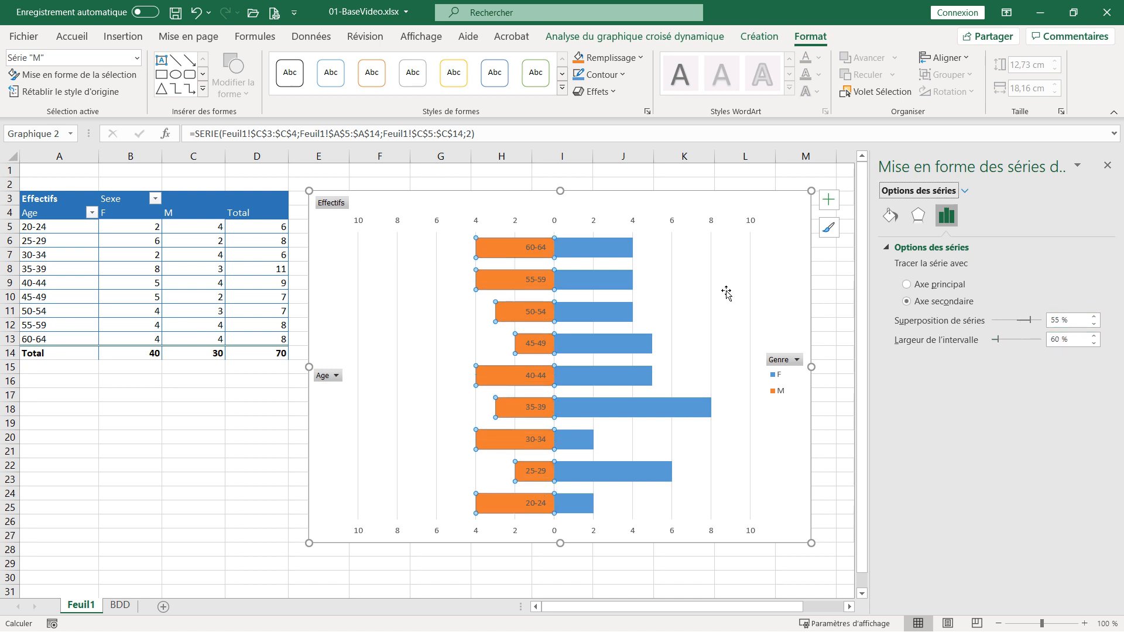
Fill all bars of the M series with a darker shade of the theme blue.
mouse_move(567, 379)
left_click(490, 251)
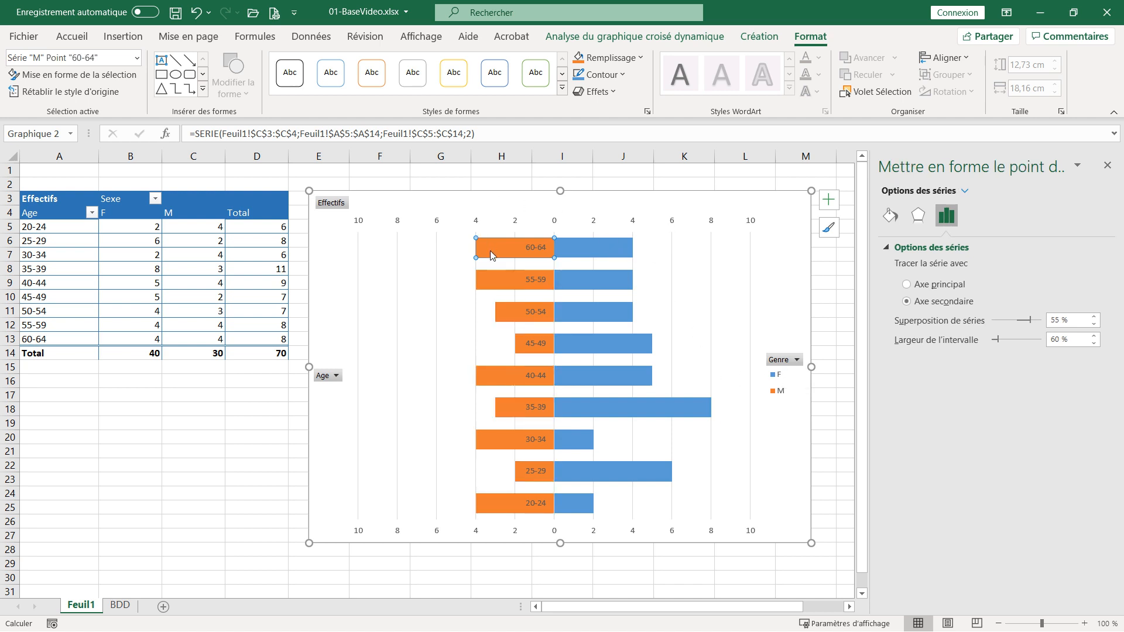
left_click(361, 265)
left_click(503, 247)
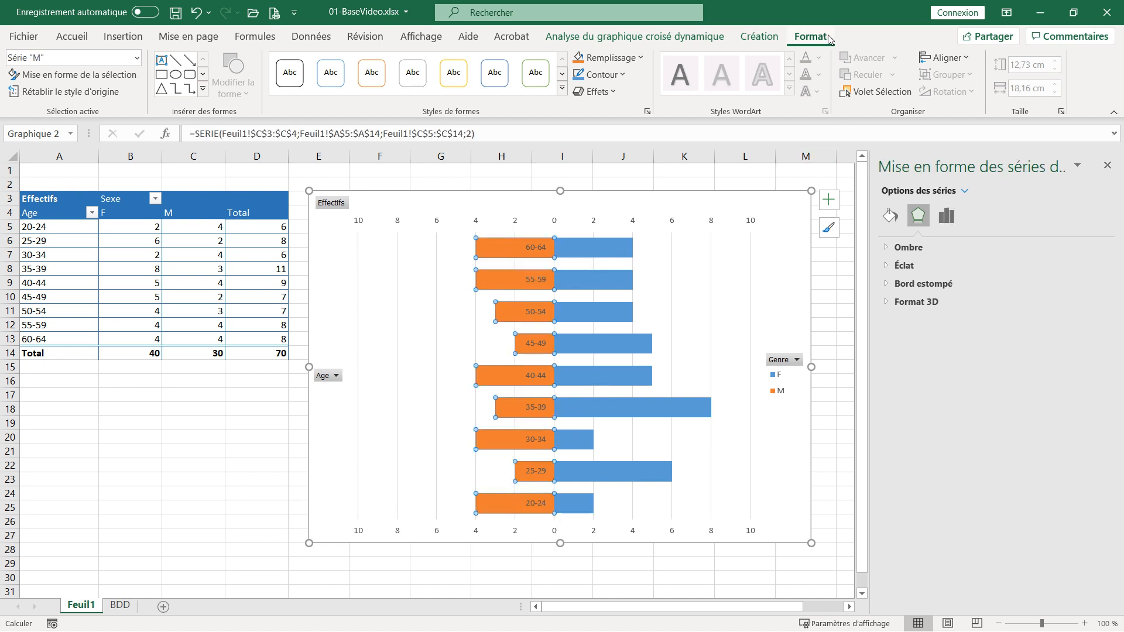
left_click(636, 57)
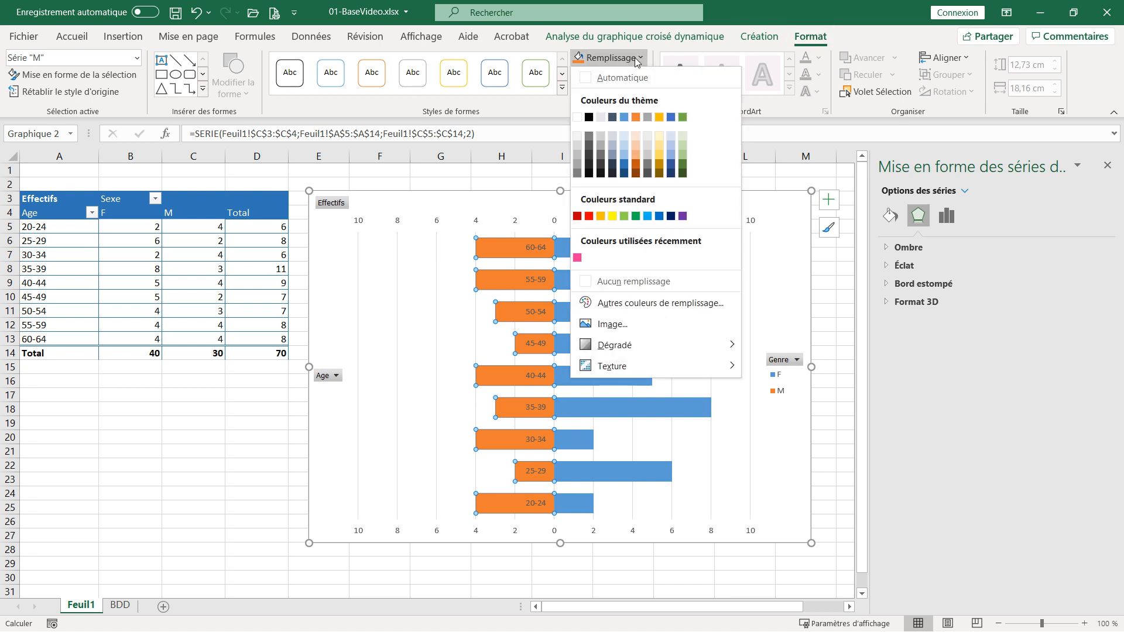
left_click(624, 164)
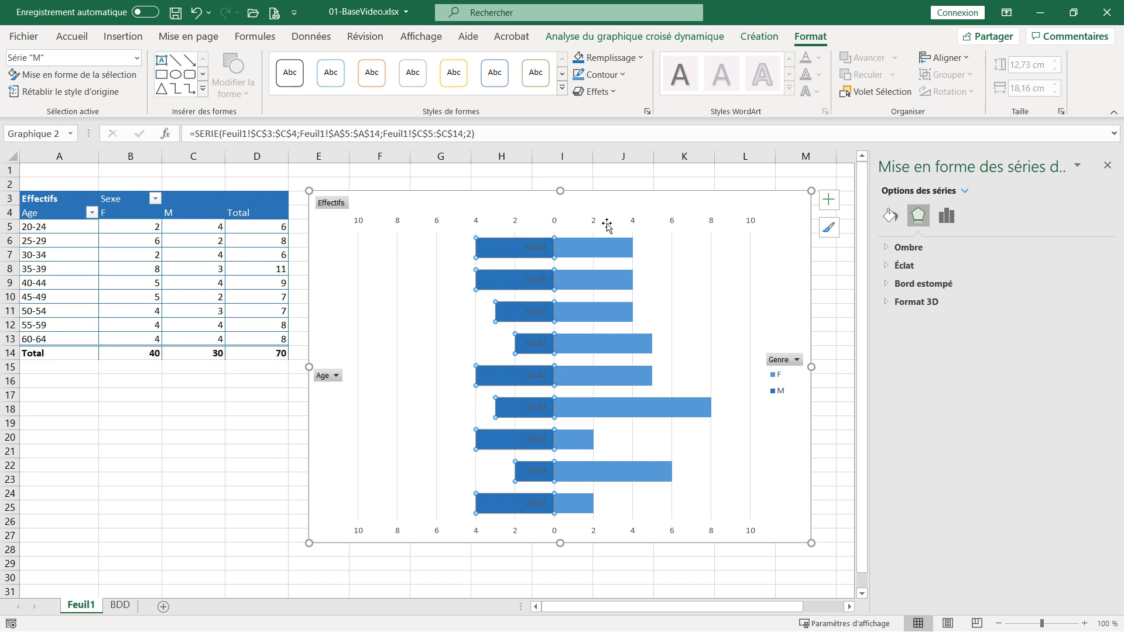
Fill the F series bars with a bright pink from the standard colour palette.
left_click(602, 253)
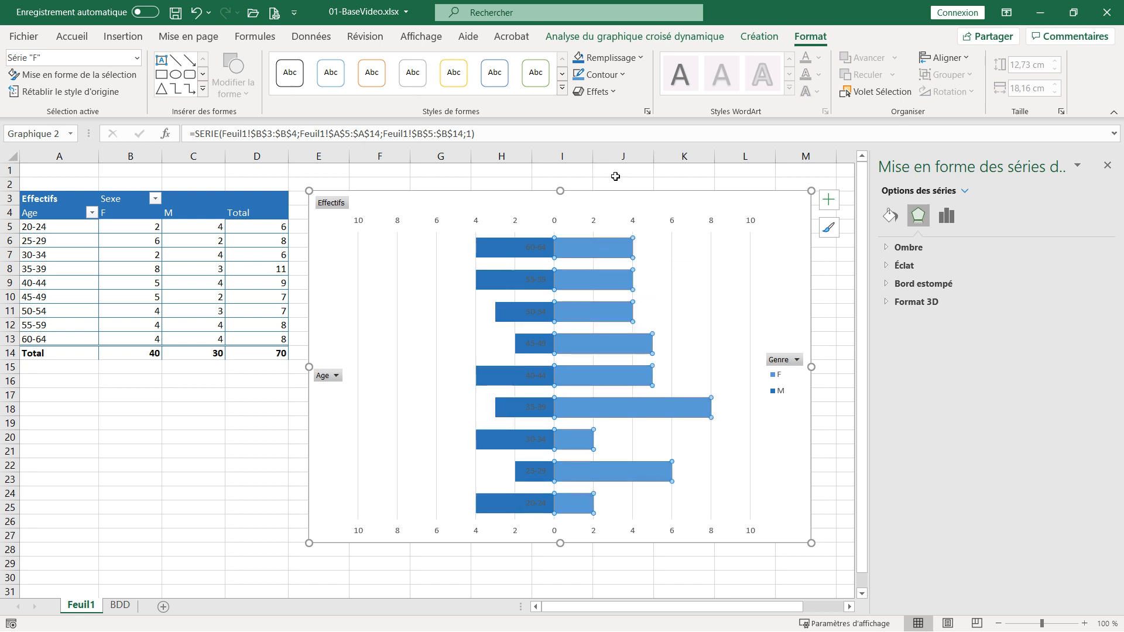
left_click(630, 58)
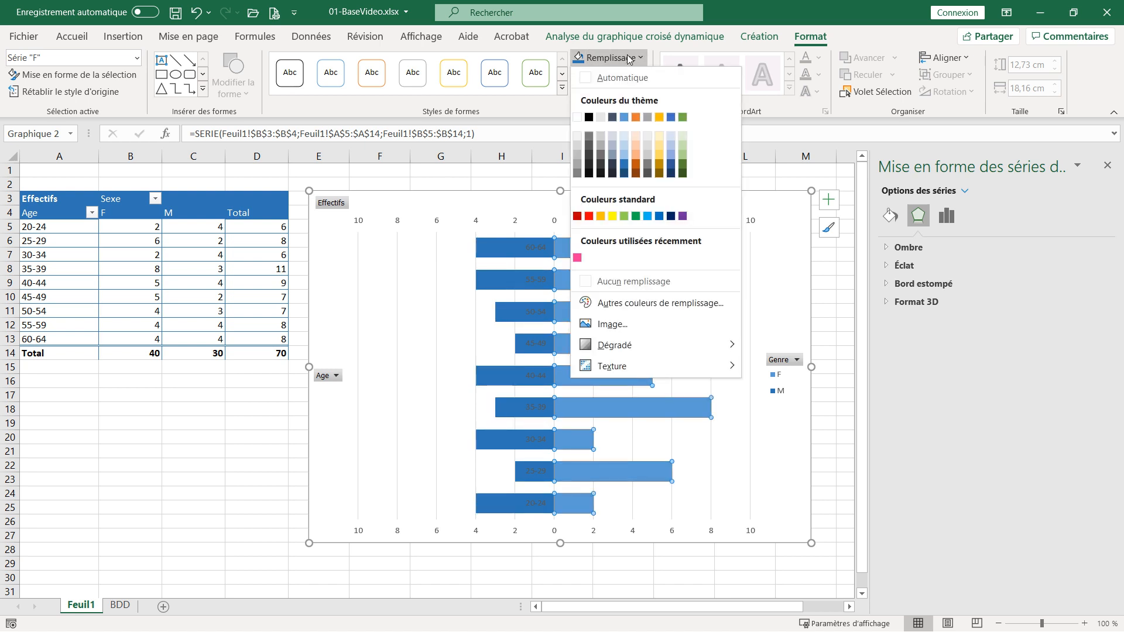
left_click(624, 304)
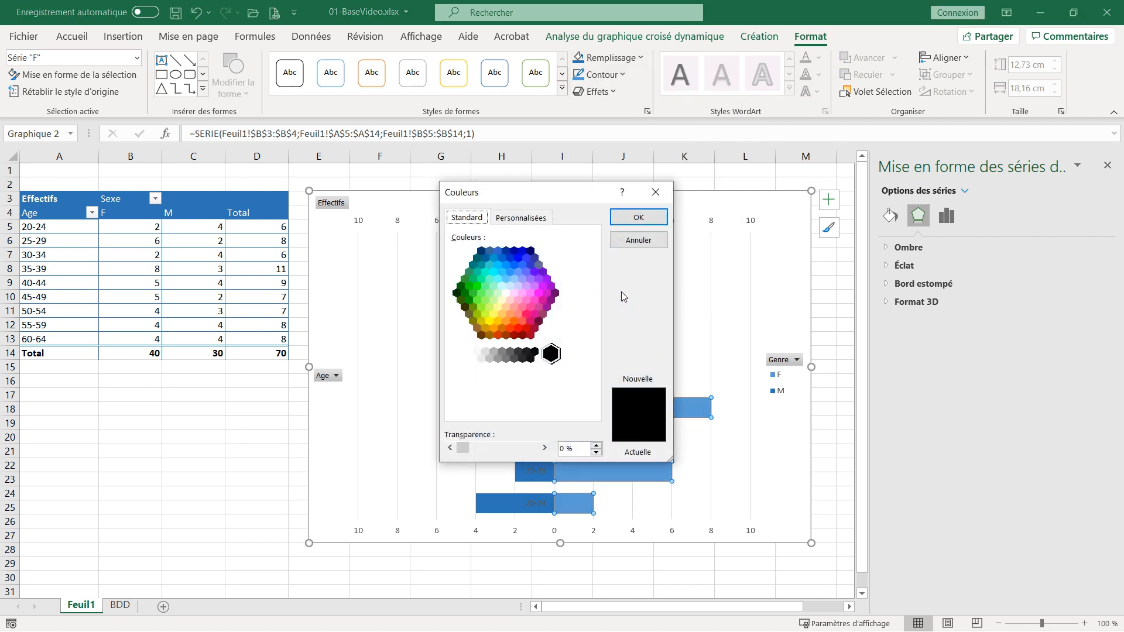
left_click(534, 307)
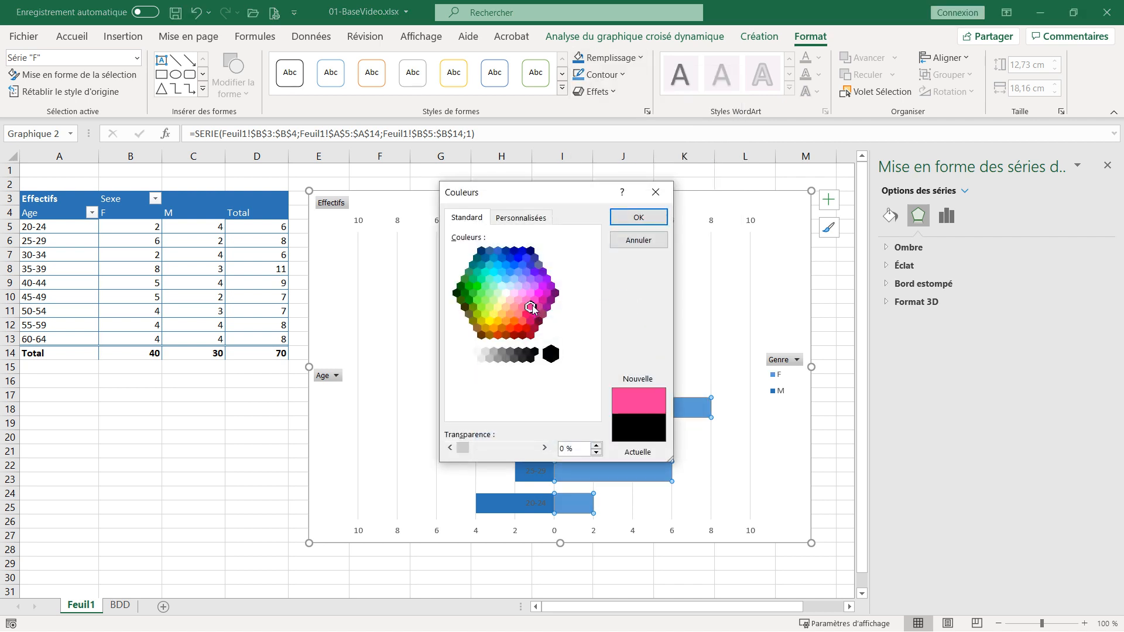
left_click(646, 218)
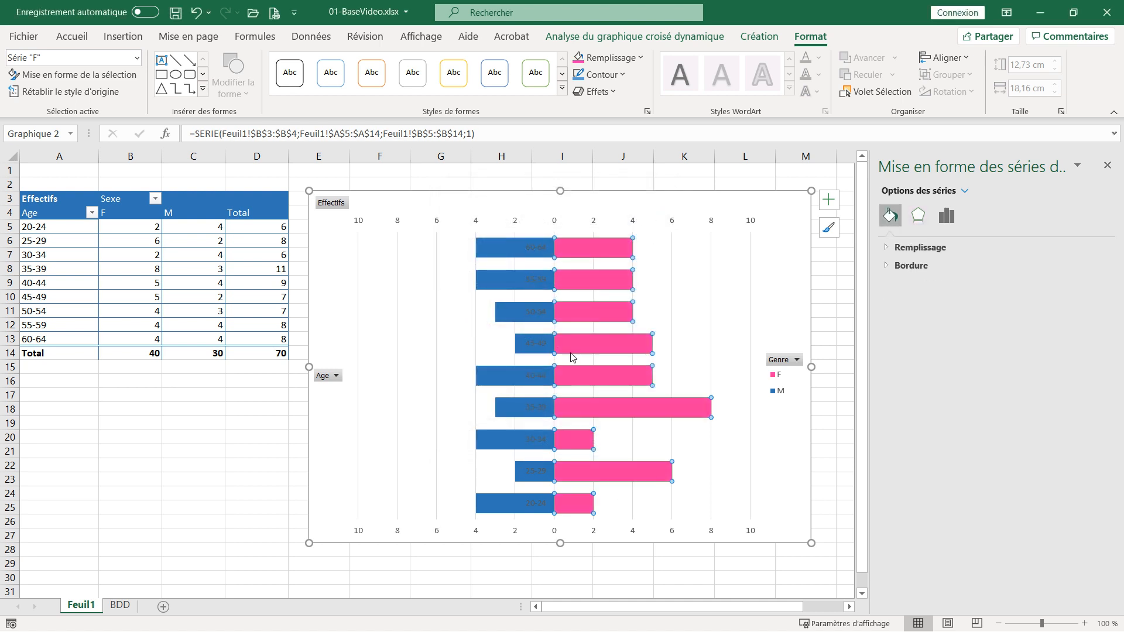
Make the vertical axis age labels white and enlarge their font to 10.5.
left_click(534, 253)
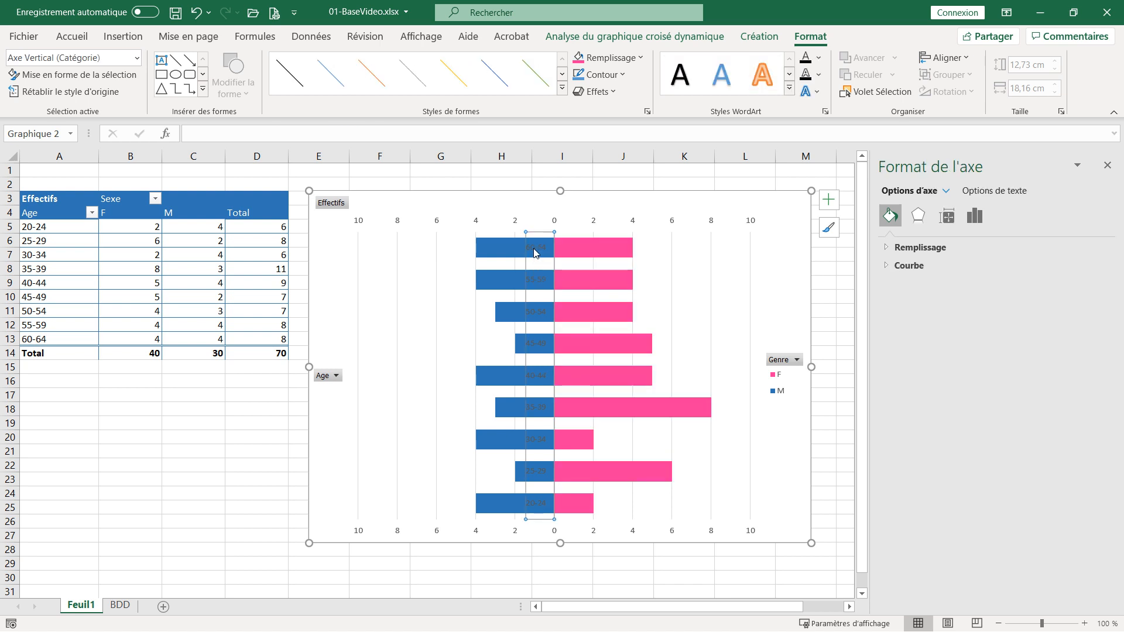
left_click(819, 58)
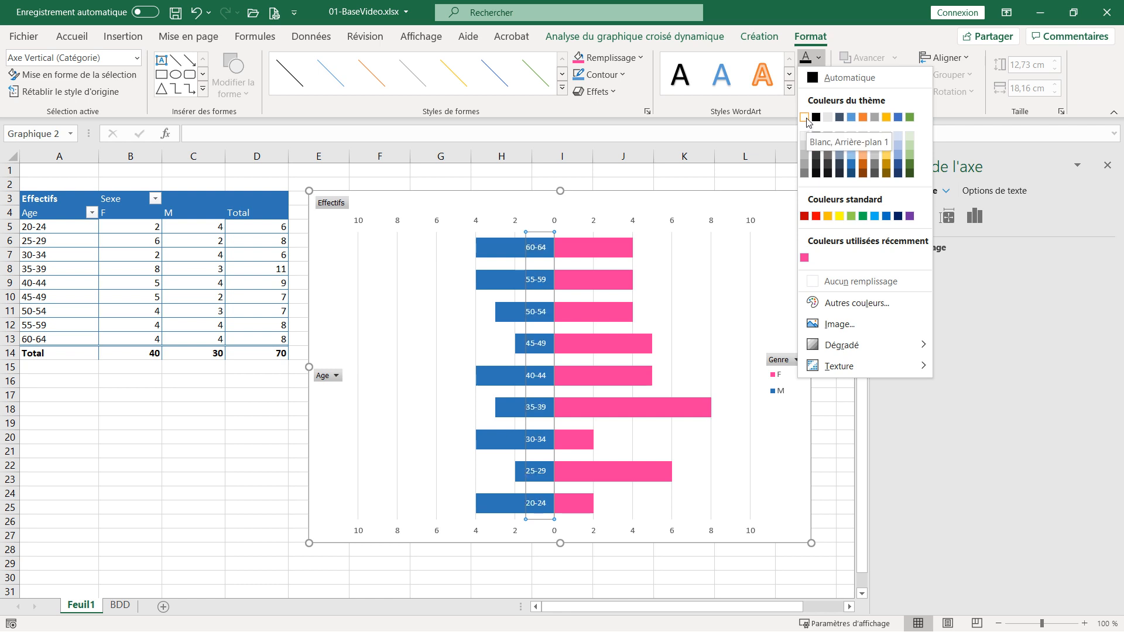
left_click(805, 117)
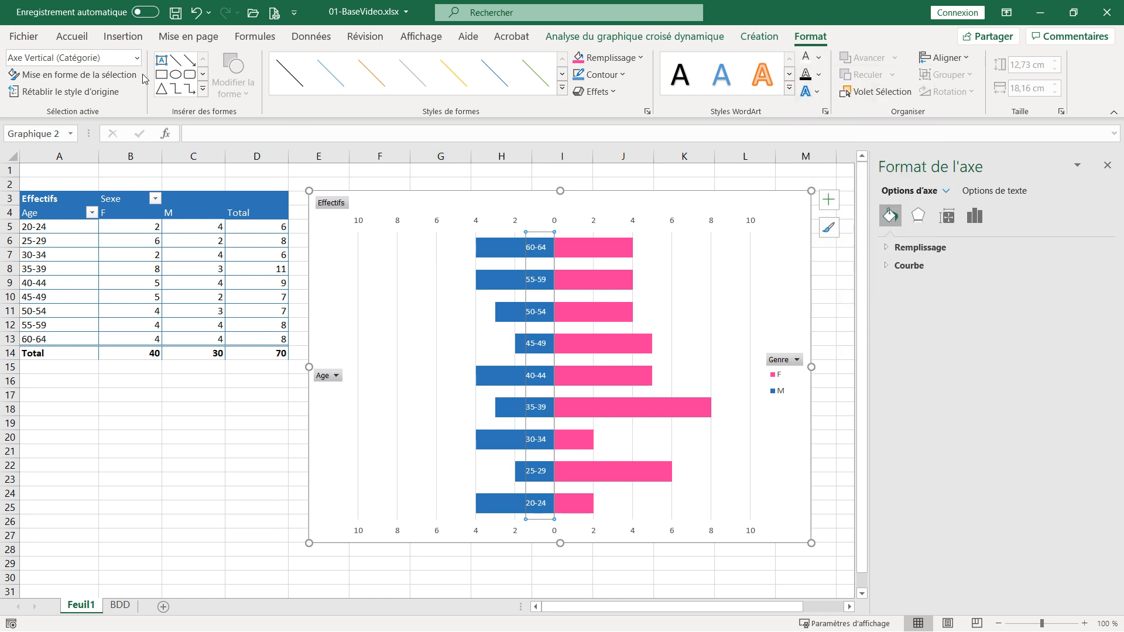
left_click(86, 37)
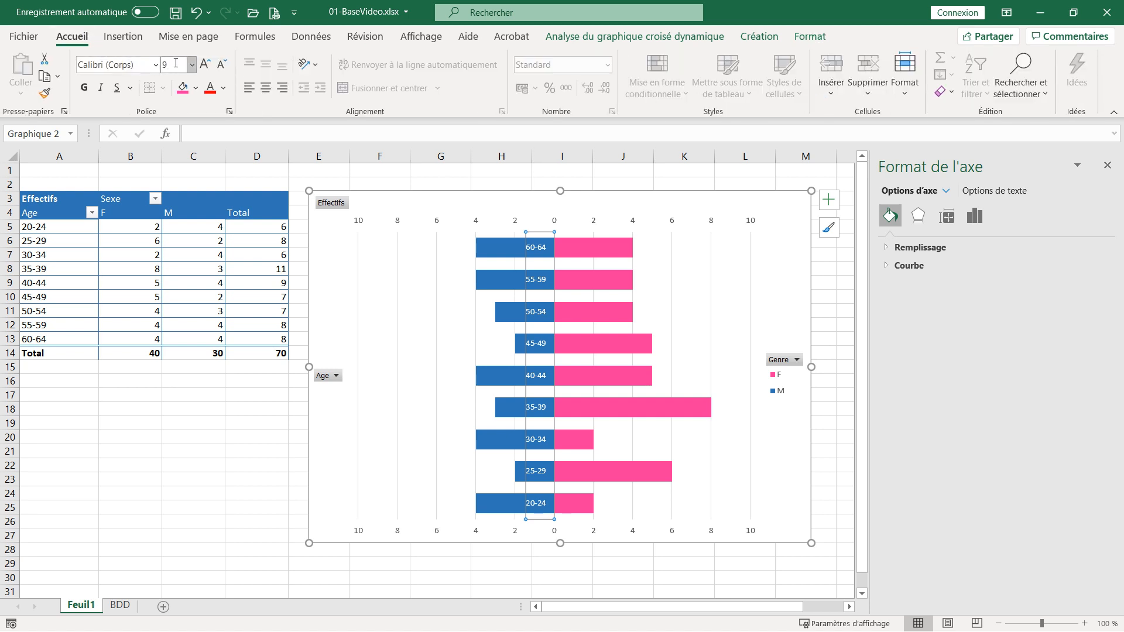
left_click(205, 64)
left_click(205, 65)
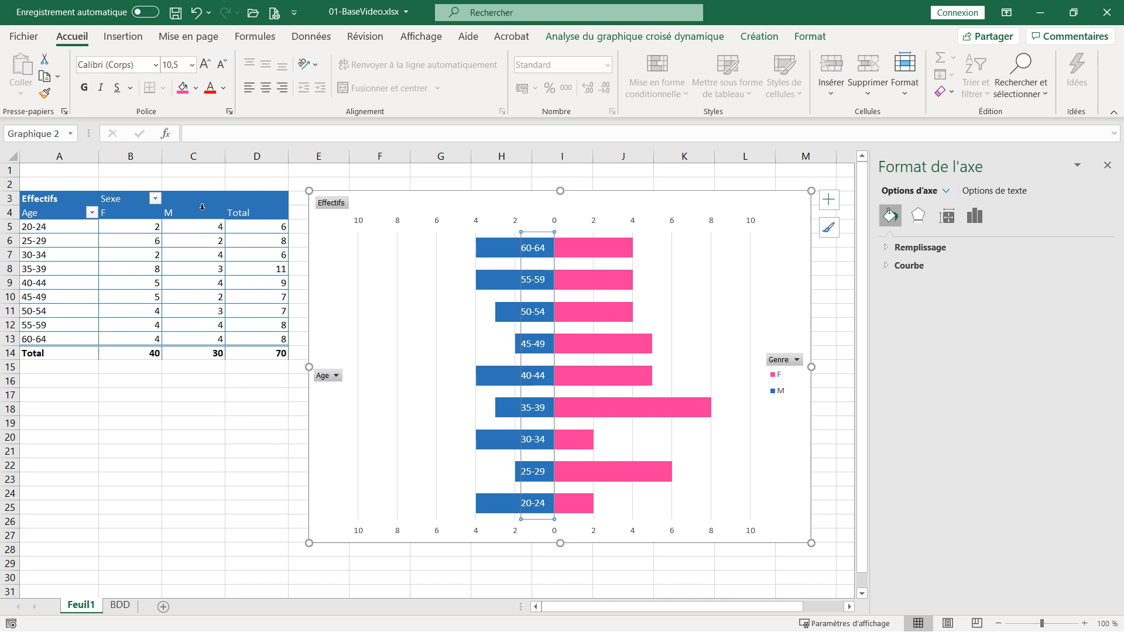
Hide the worksheet gridlines on Feuil1.
left_click(189, 406)
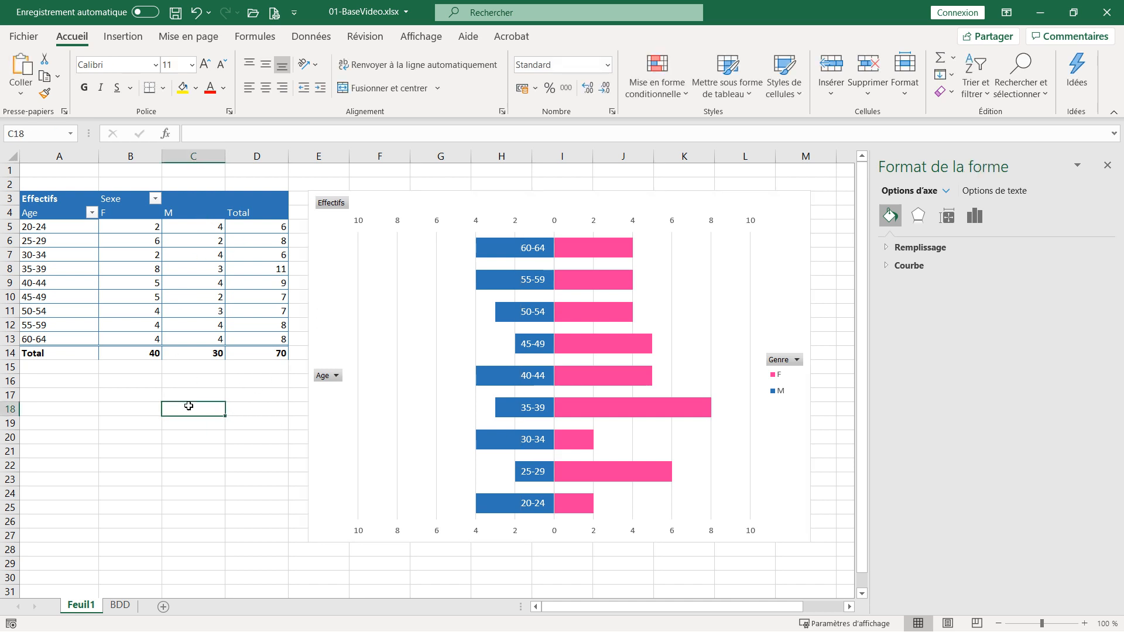
left_click(421, 36)
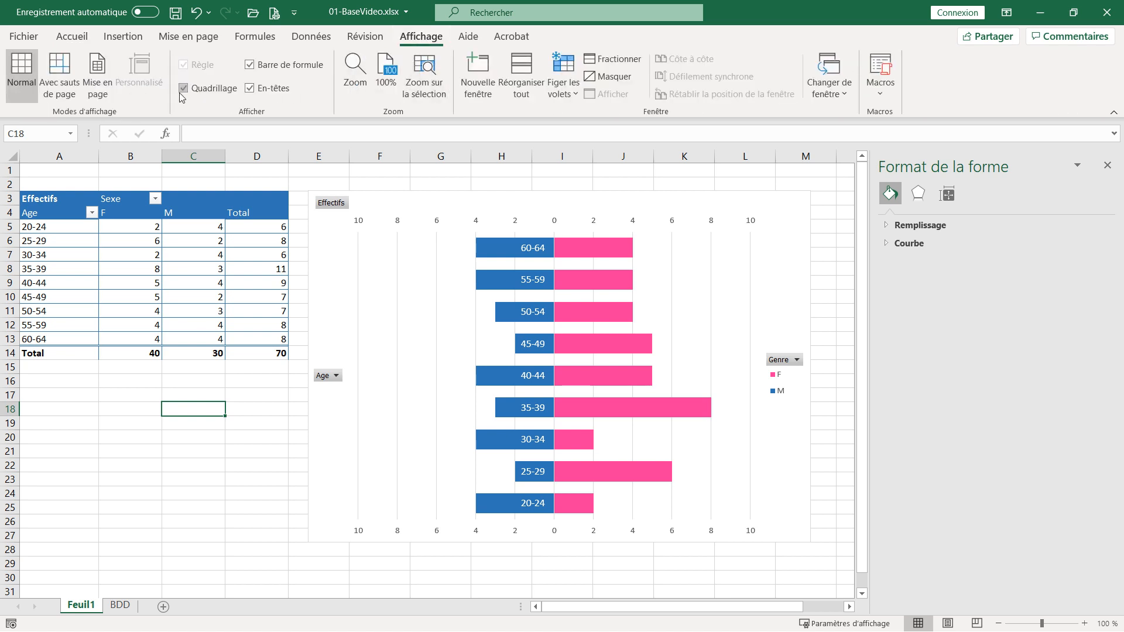
left_click(184, 88)
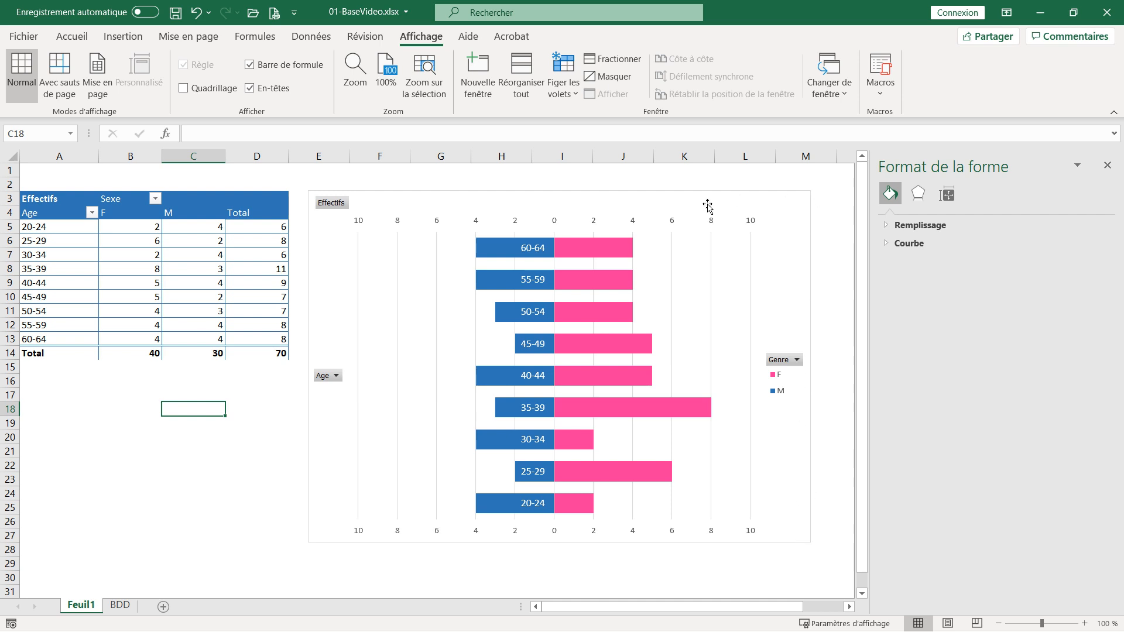
Remove the outline around the chart area.
left_click(504, 192)
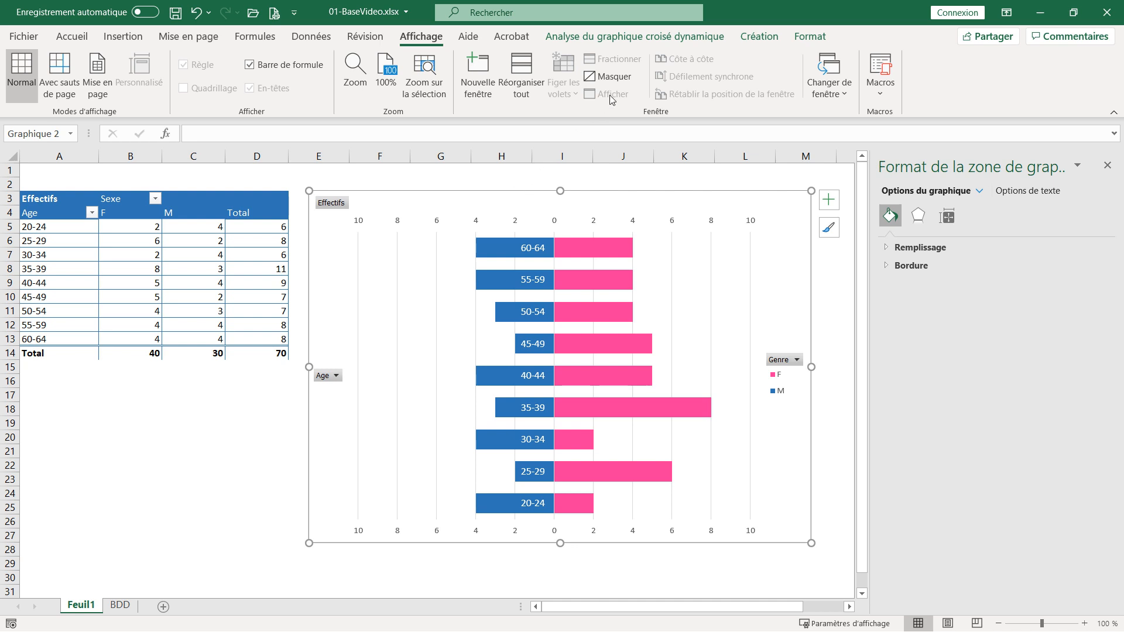
left_click(808, 37)
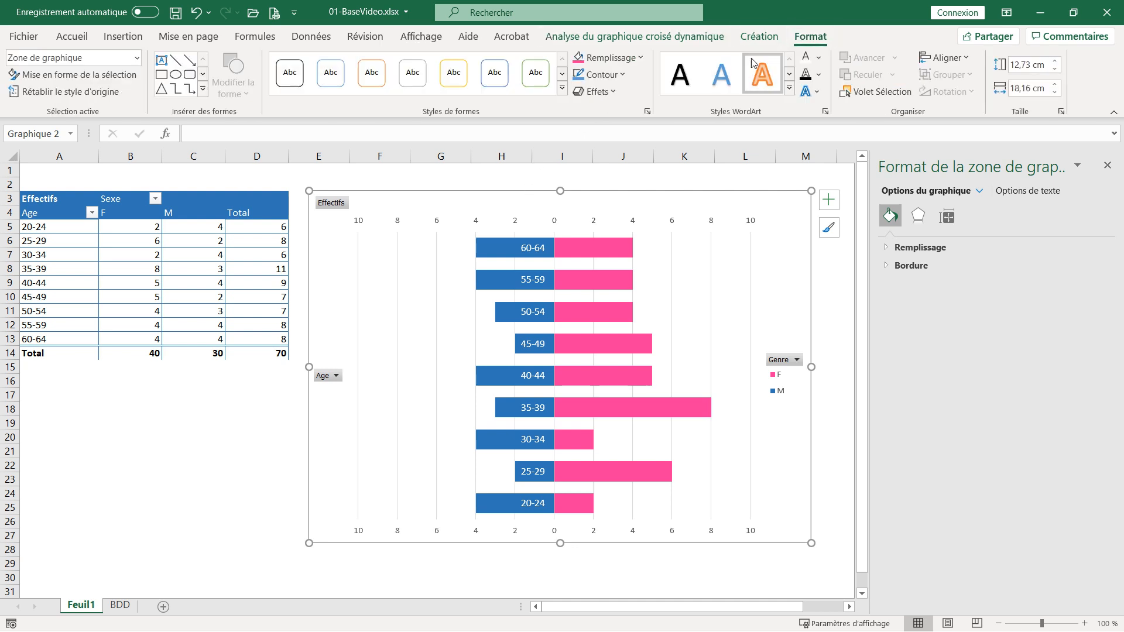
left_click(597, 75)
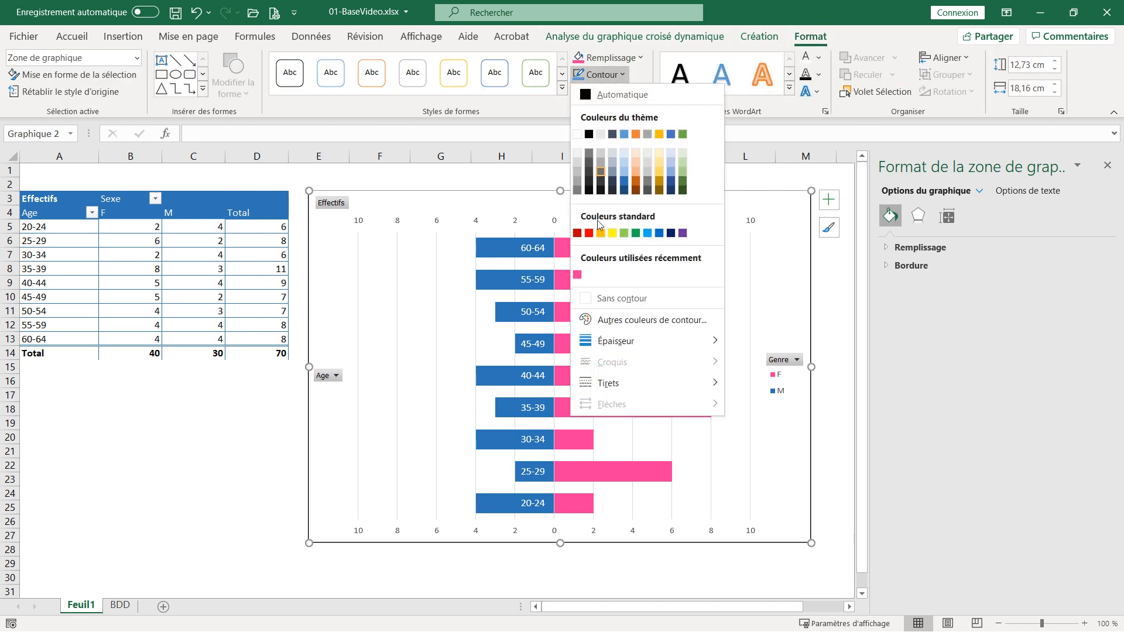
left_click(603, 300)
key("Escape")
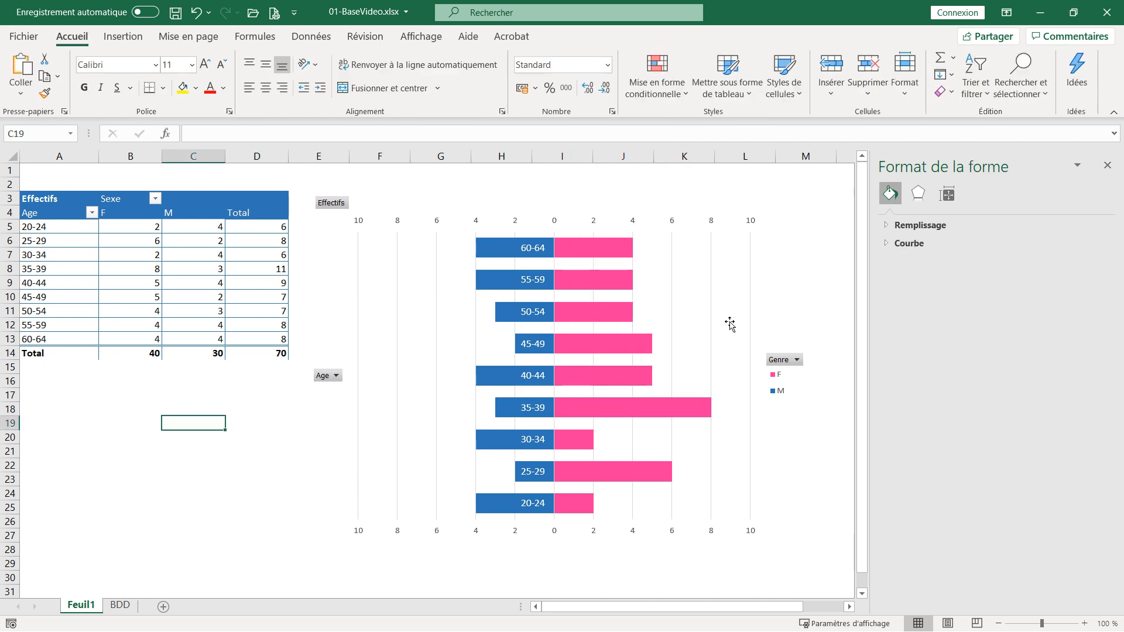
Fill the chart's plot area with a medium grey theme shade and close the formatting pane.
left_click(730, 244)
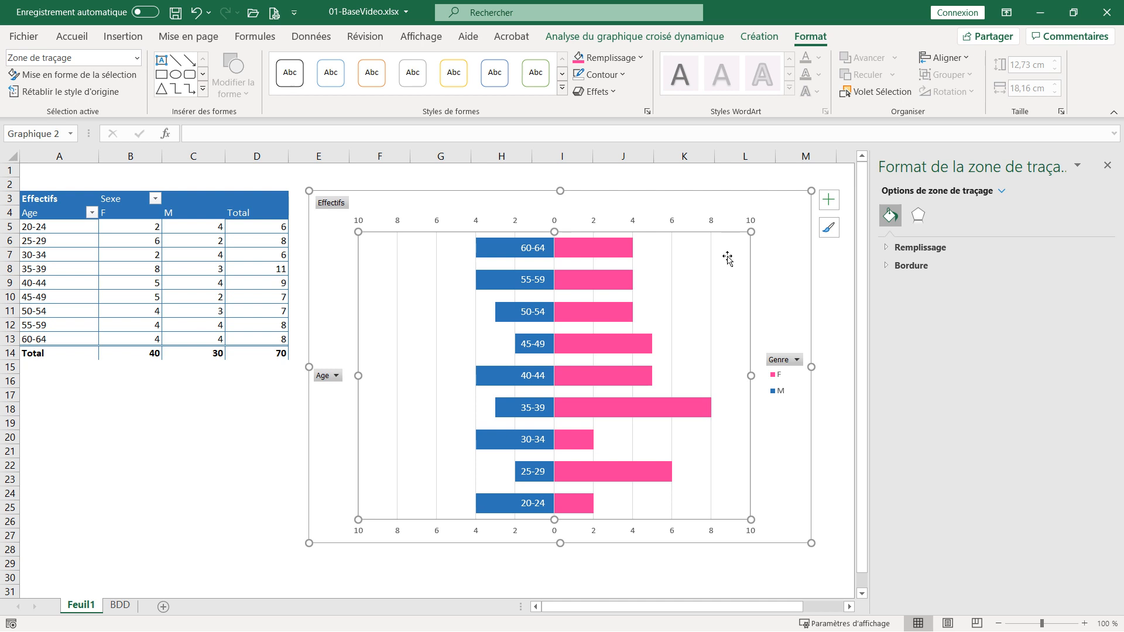
left_click(609, 58)
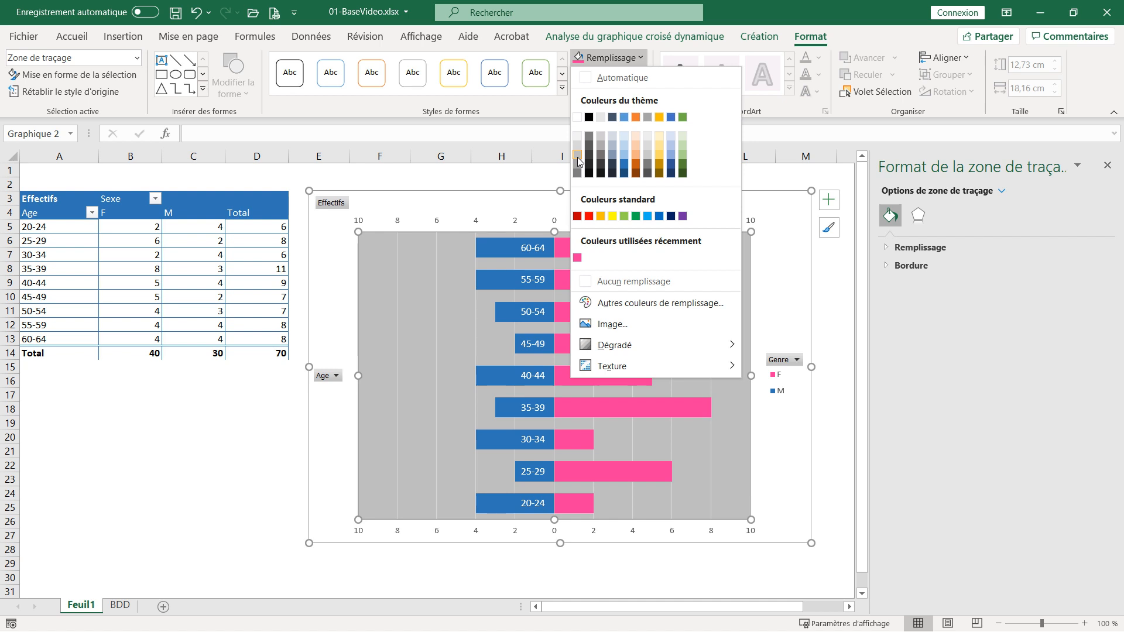
left_click(577, 160)
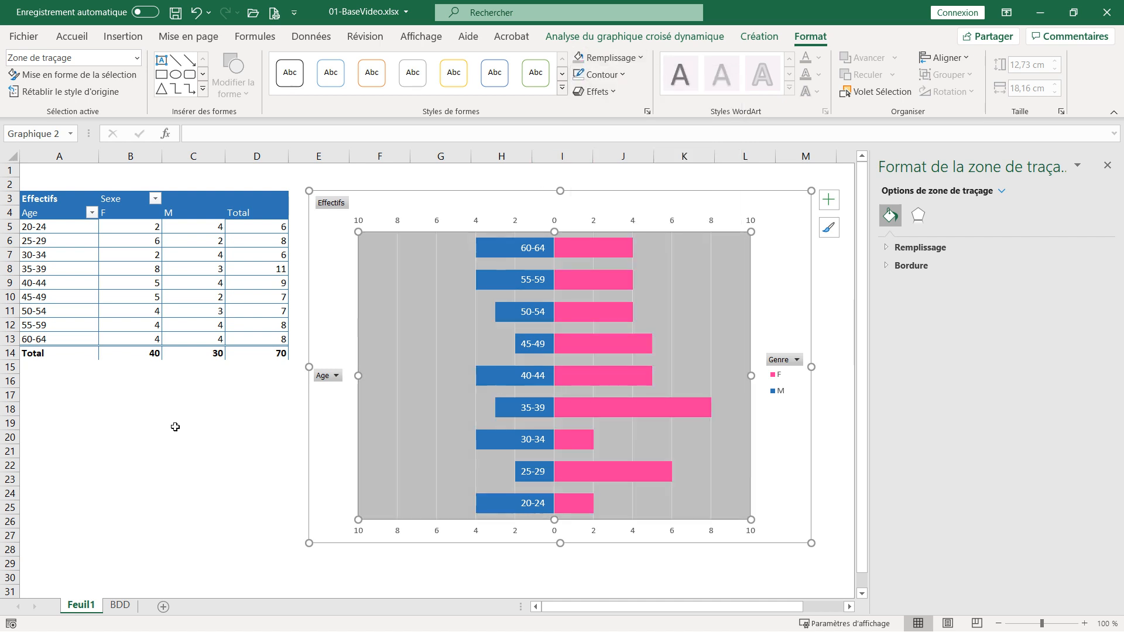
left_click(162, 442)
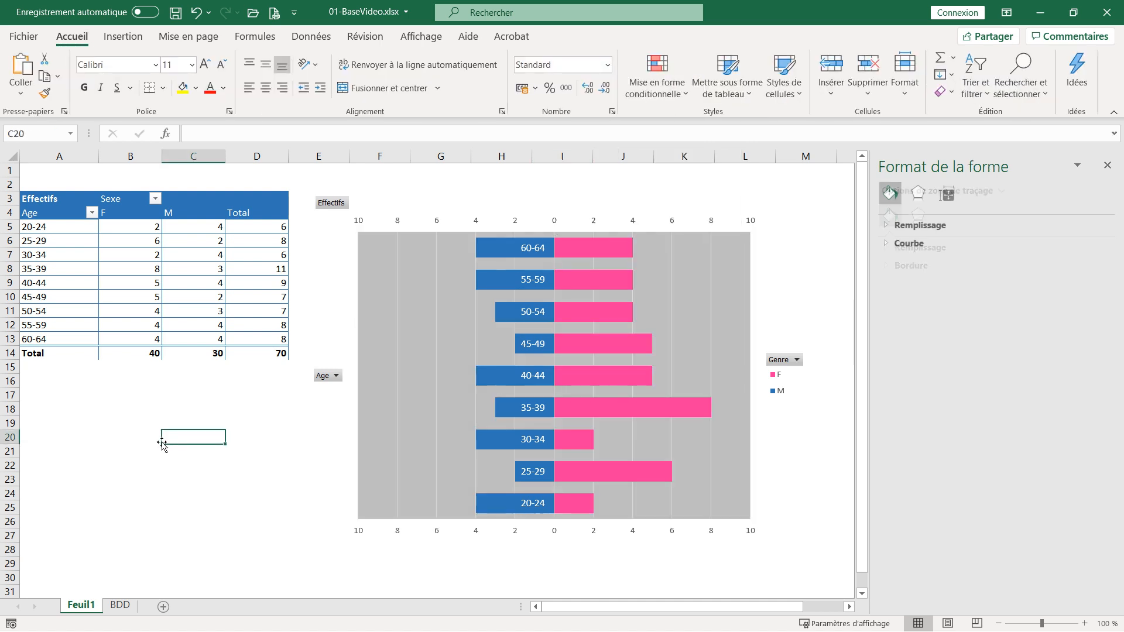
left_click(1107, 165)
left_click(209, 457)
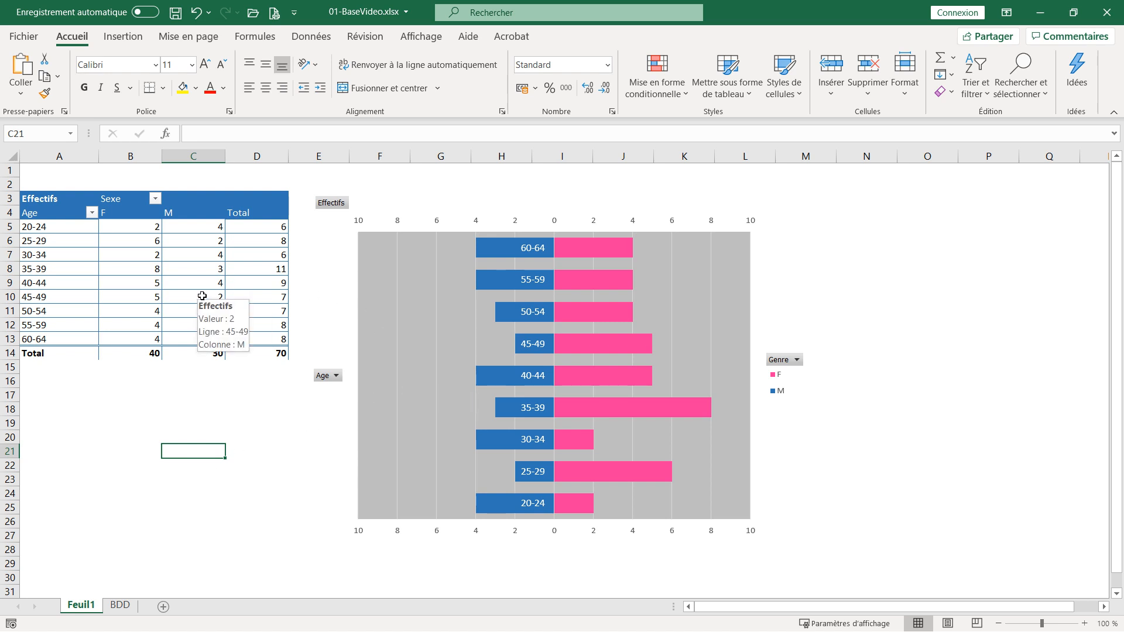
Add record 71 at the end of the BDD table, filling Genre through Salaire from the row above.
left_click(120, 606)
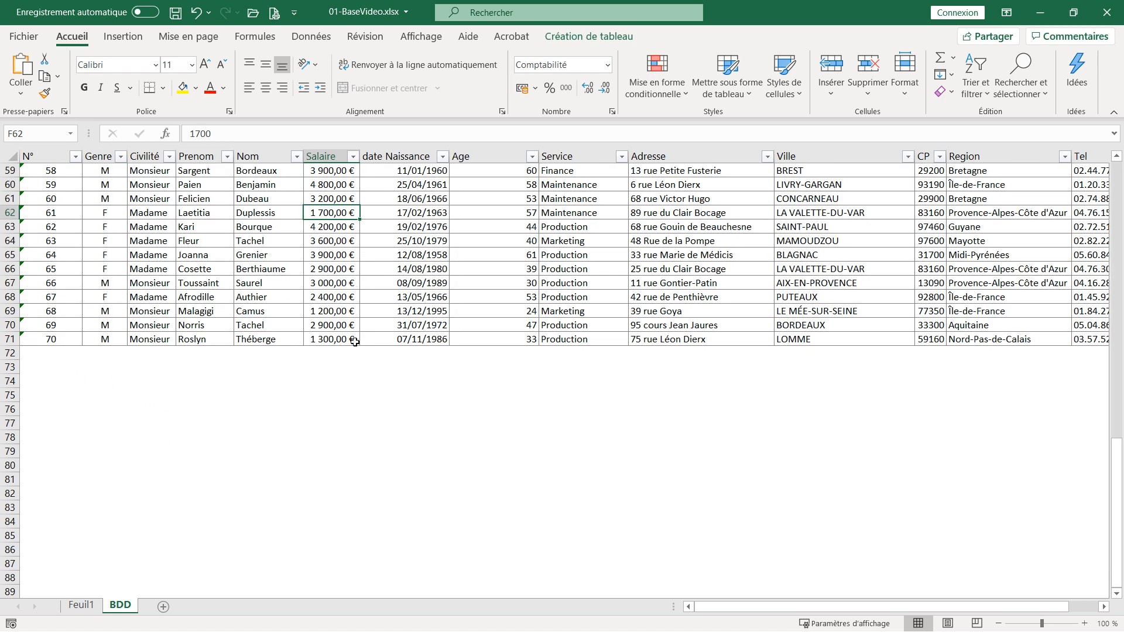
left_click(54, 354)
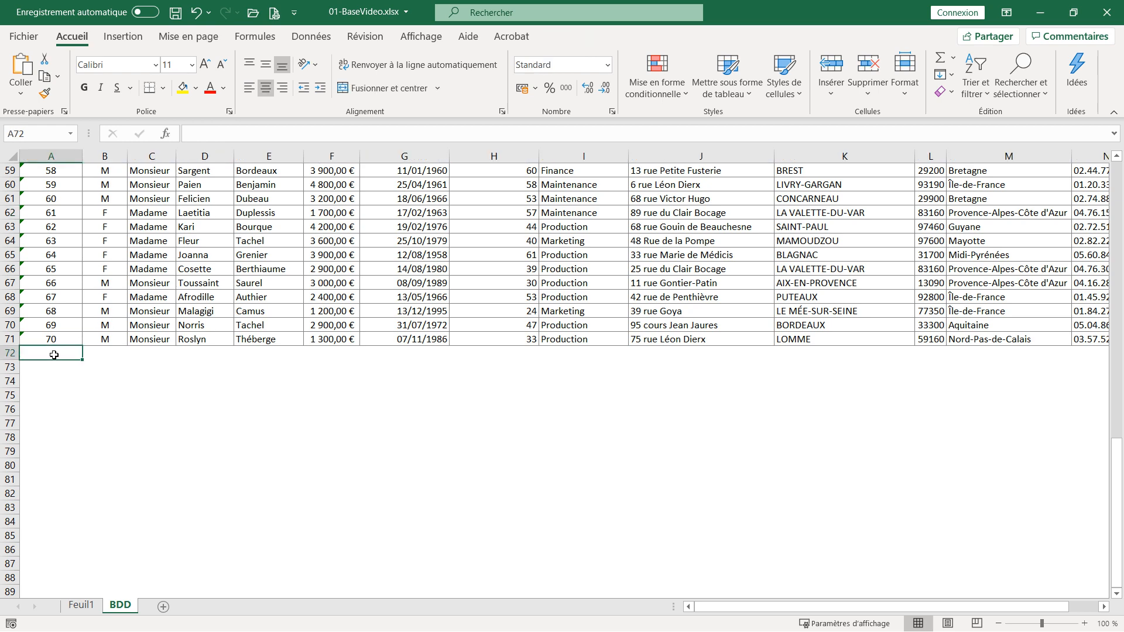
type("71")
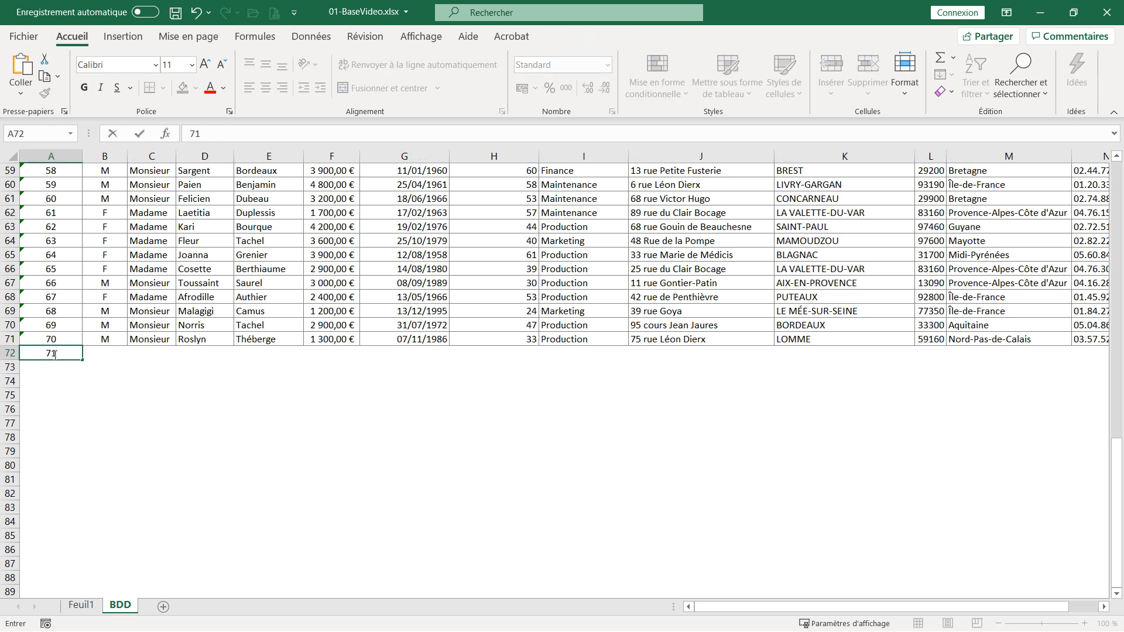
key("Tab")
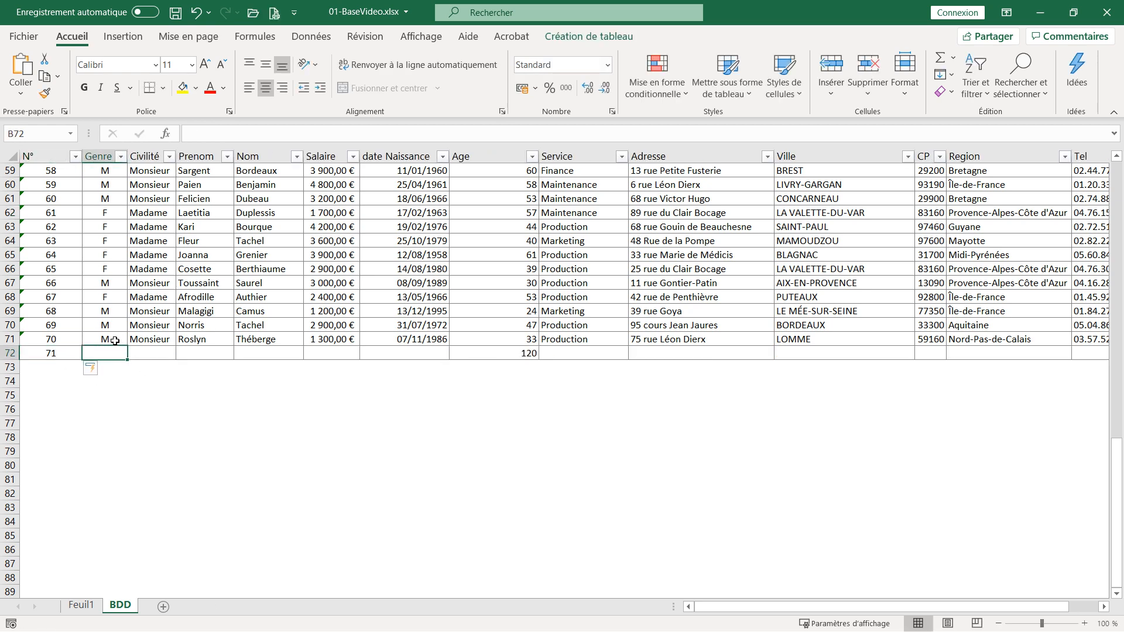
left_click_drag(106, 340, 370, 356)
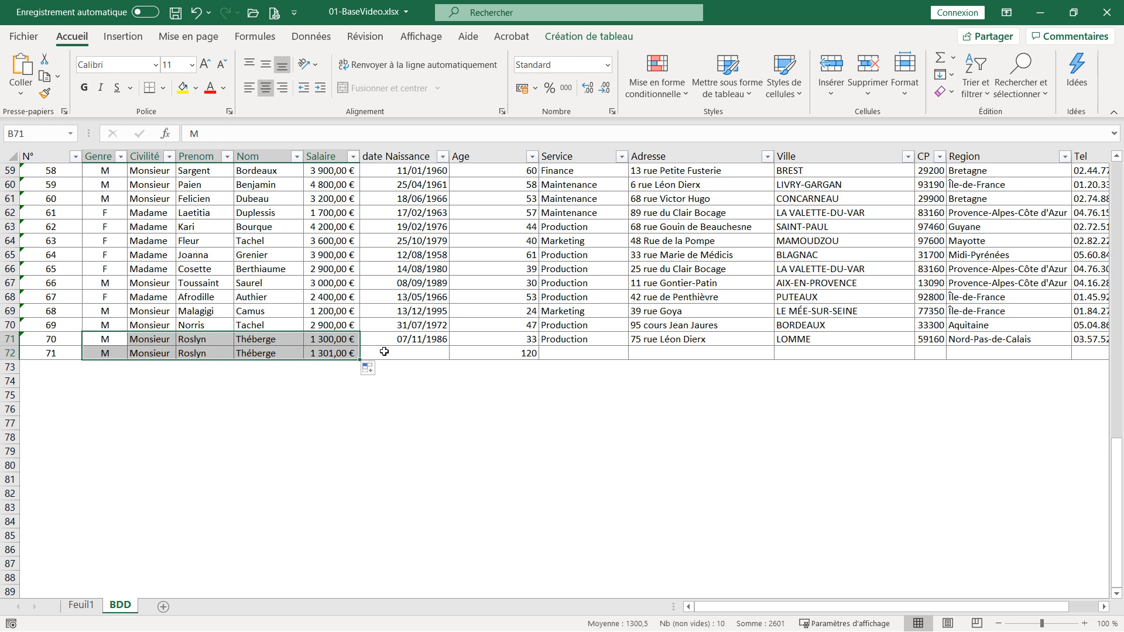
Enter the date of birth for record 71 in the BDD table.
left_click(82, 605)
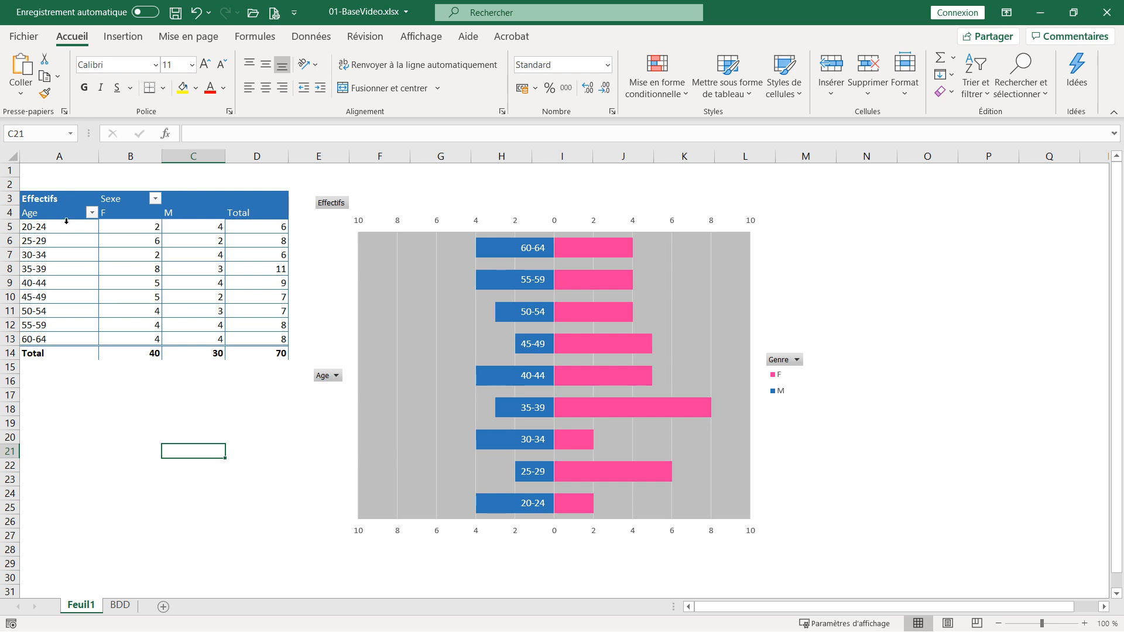
left_click(121, 605)
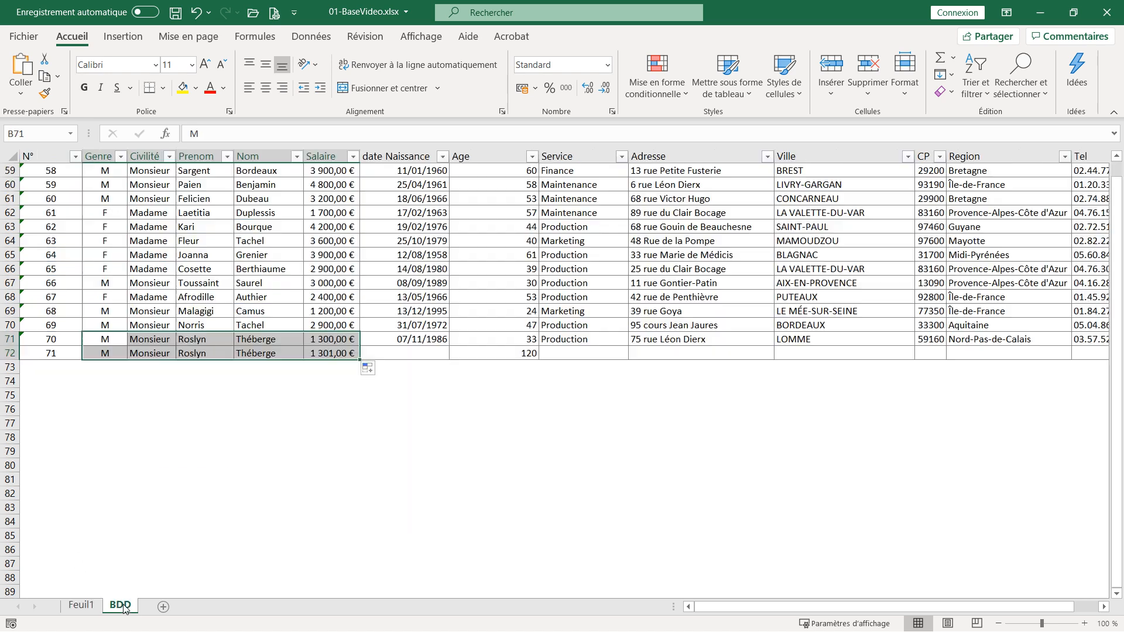
left_click(417, 352)
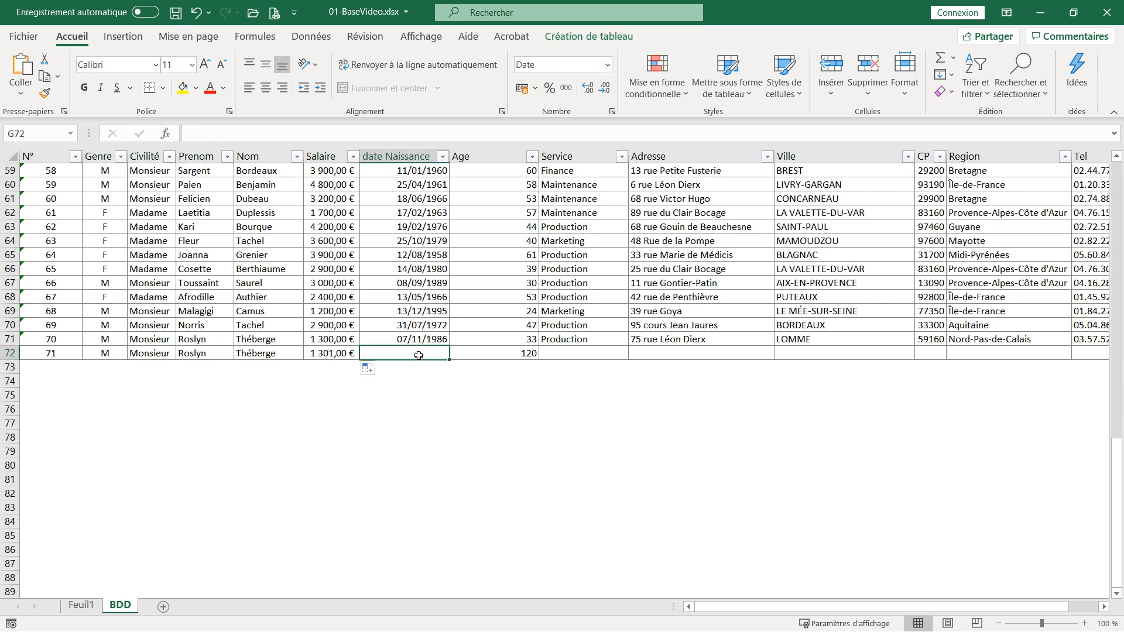
type("01/01/2002")
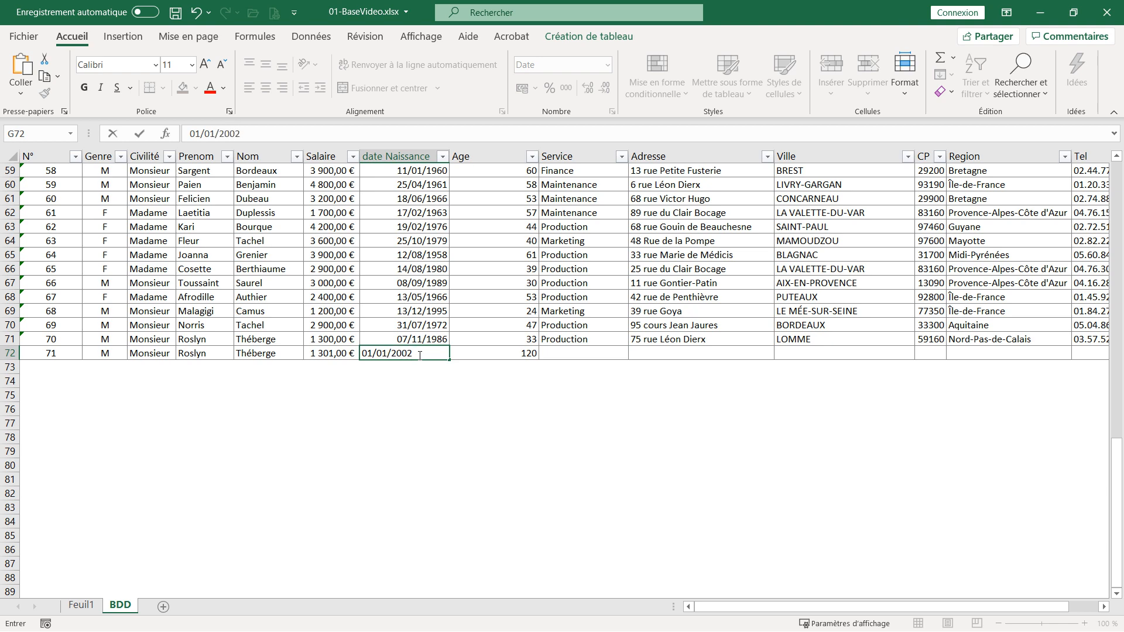
key("Return")
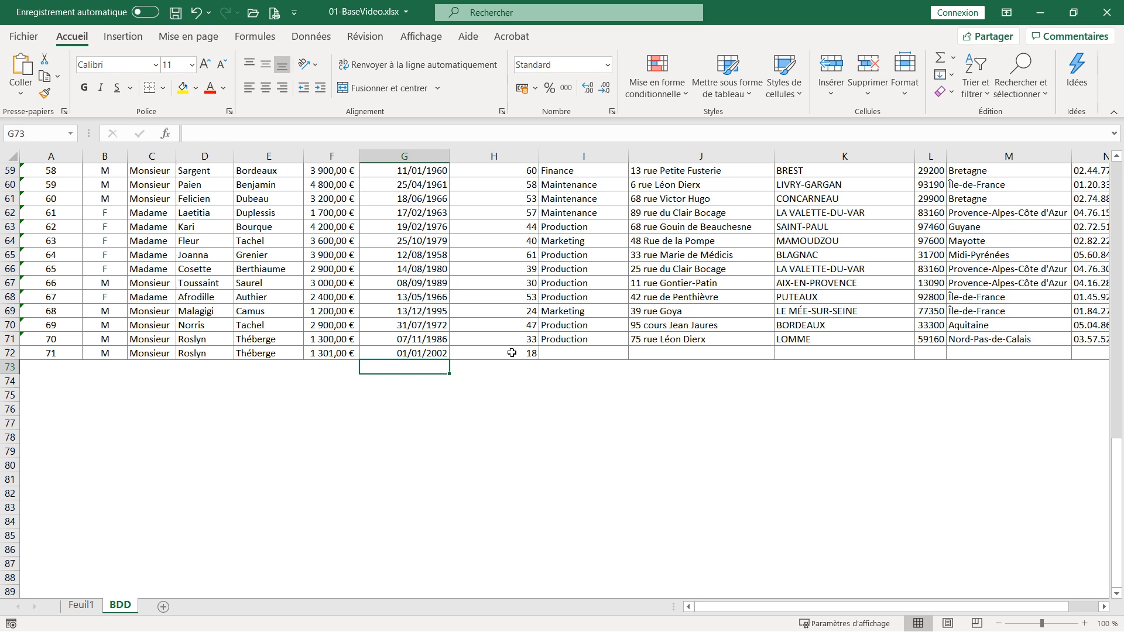
Refresh the pivot table on Feuil1 and check the 15-19 age band in the table and pyramid.
left_click(82, 609)
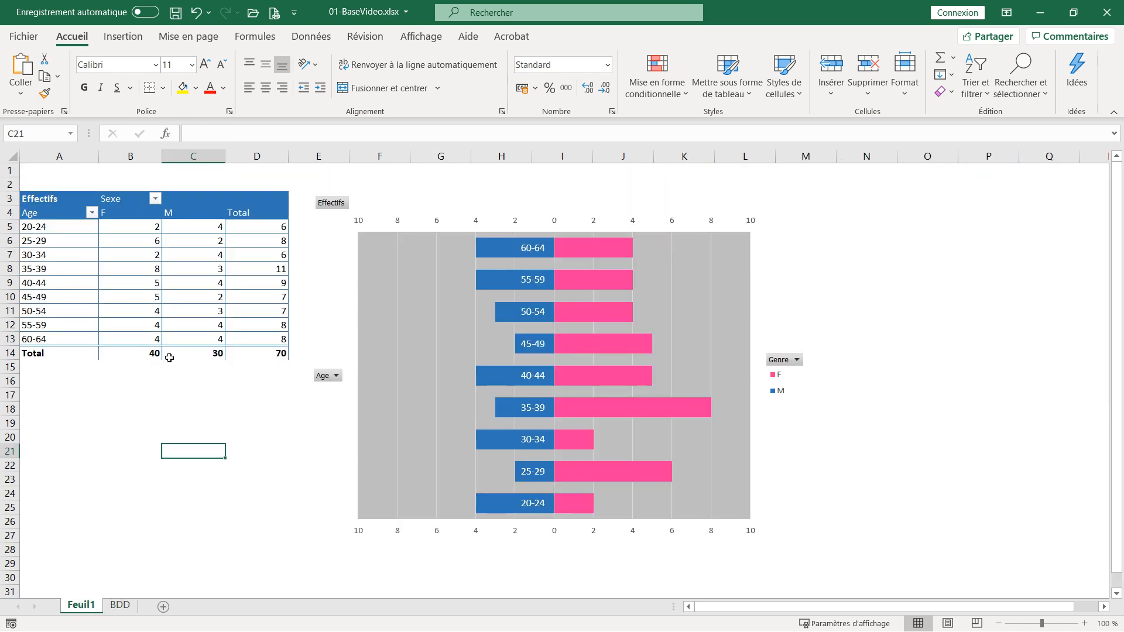
right_click(137, 273)
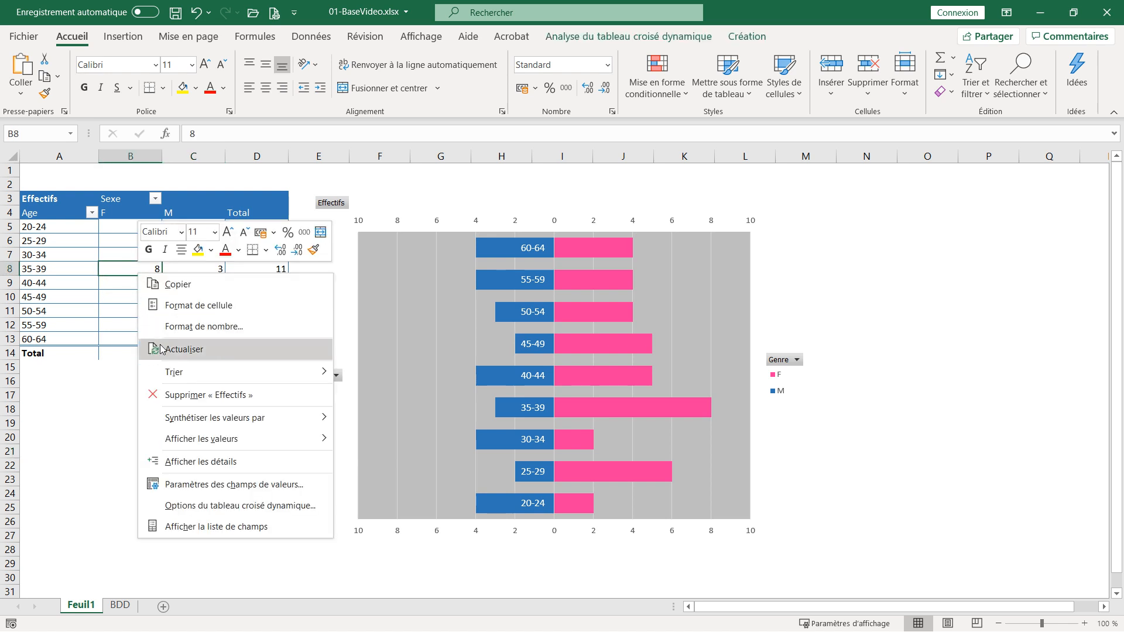
left_click(183, 350)
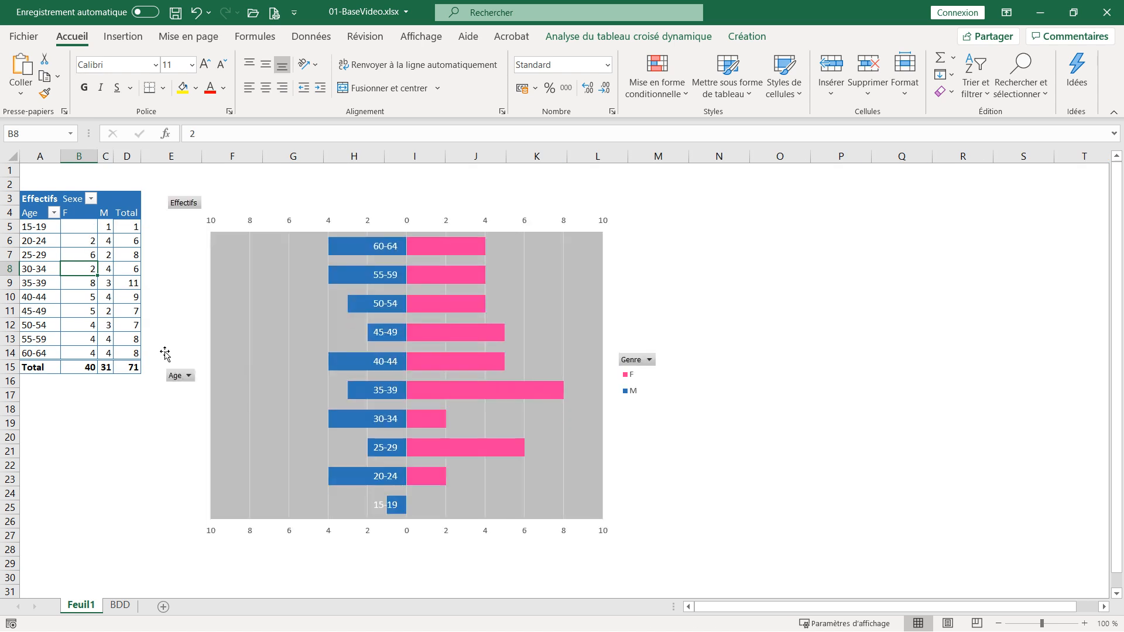
left_click(30, 227)
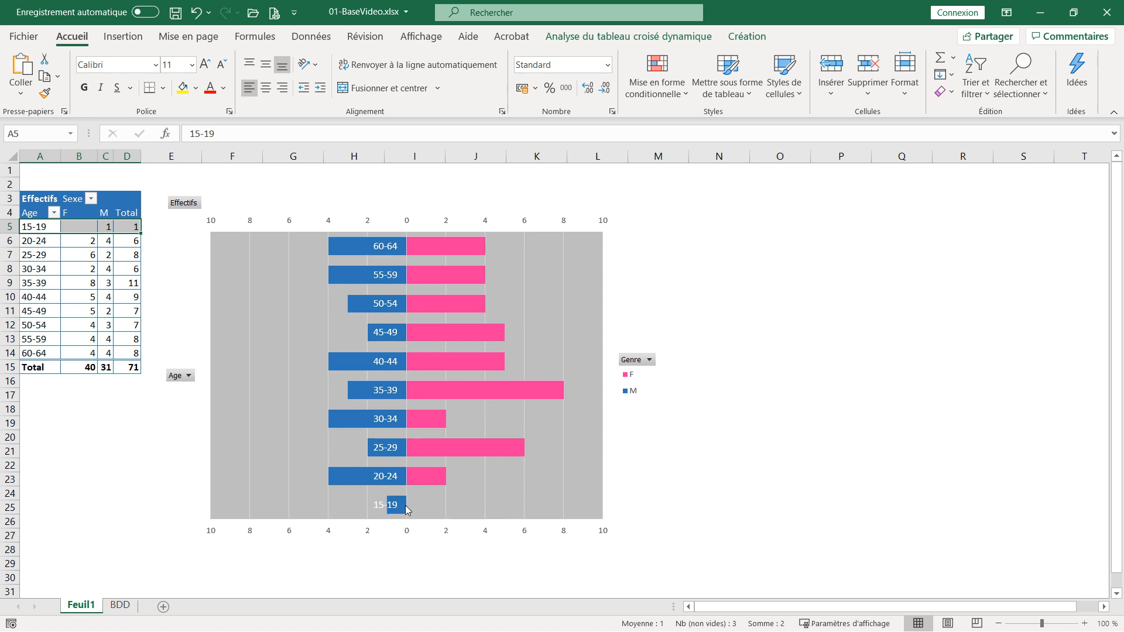
mouse_move(404, 509)
Turn off automatic column width adjustment on update in the pivot table options.
left_click(87, 240)
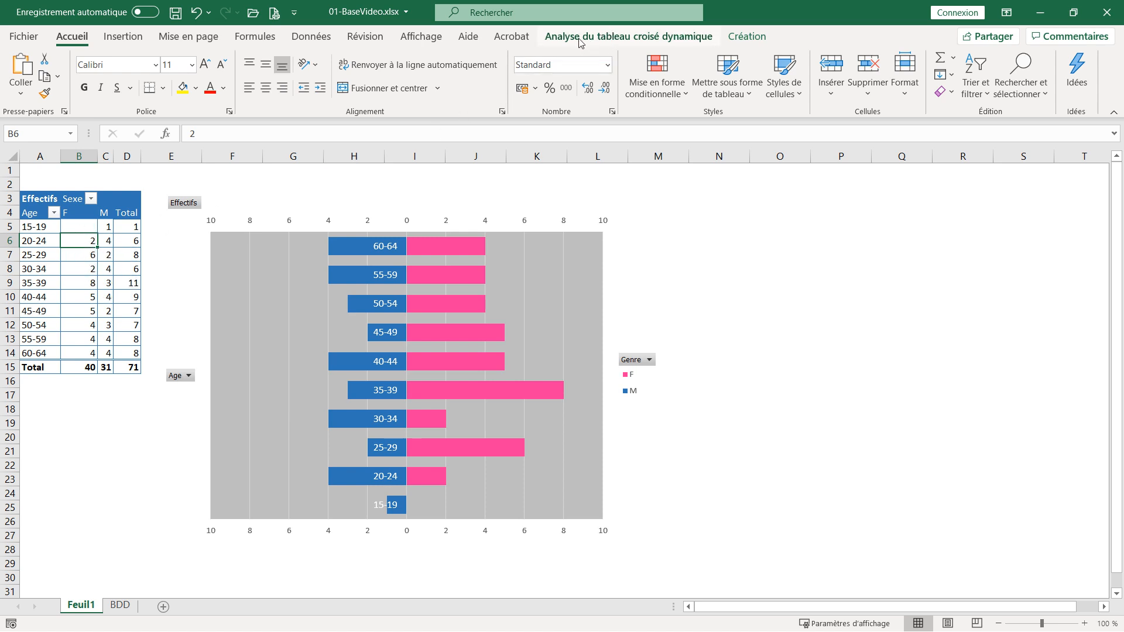
left_click(675, 38)
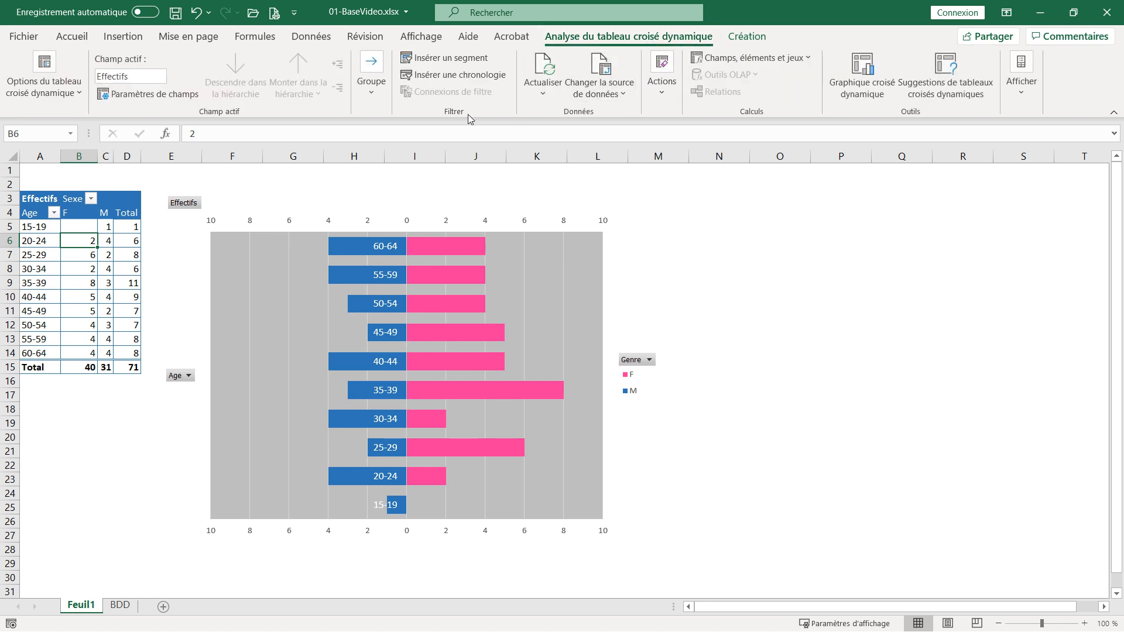
left_click(49, 86)
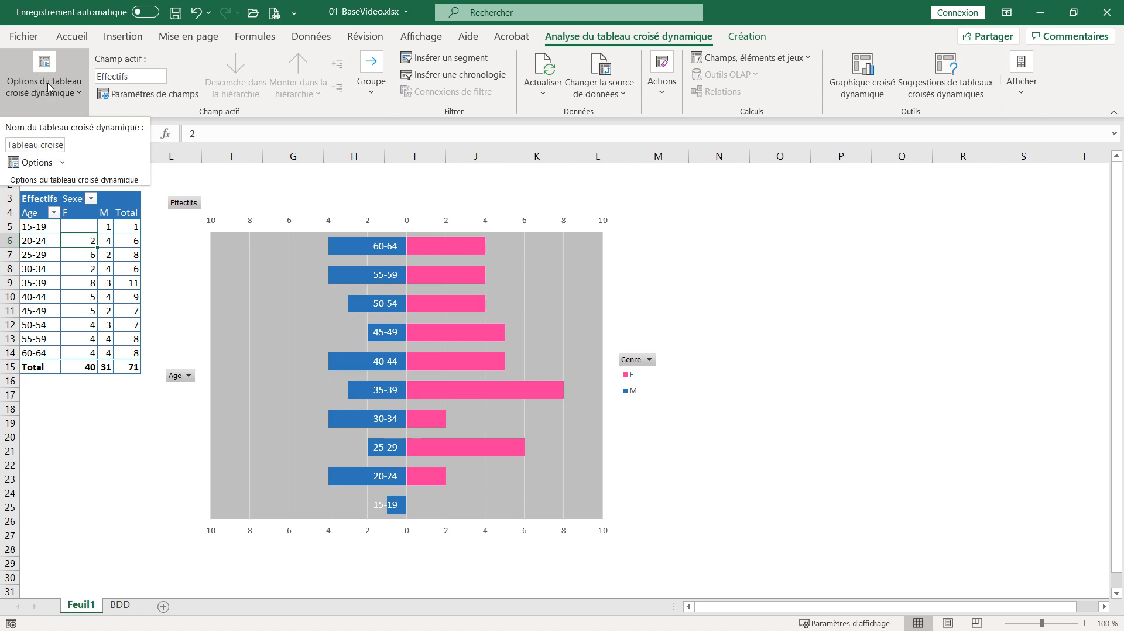
left_click(32, 166)
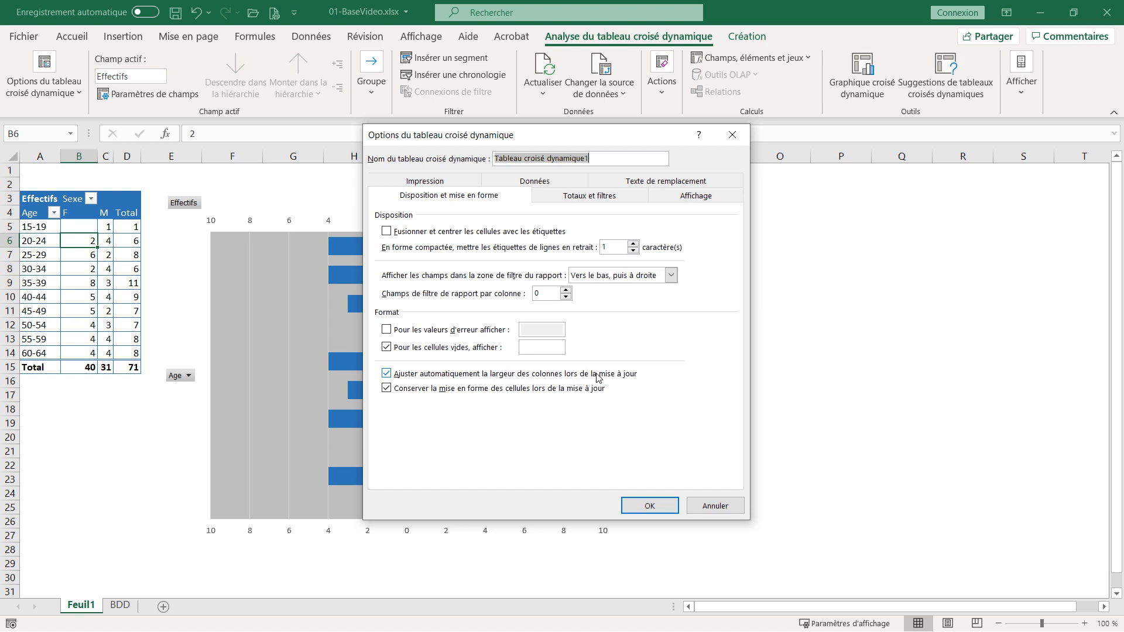
left_click(386, 374)
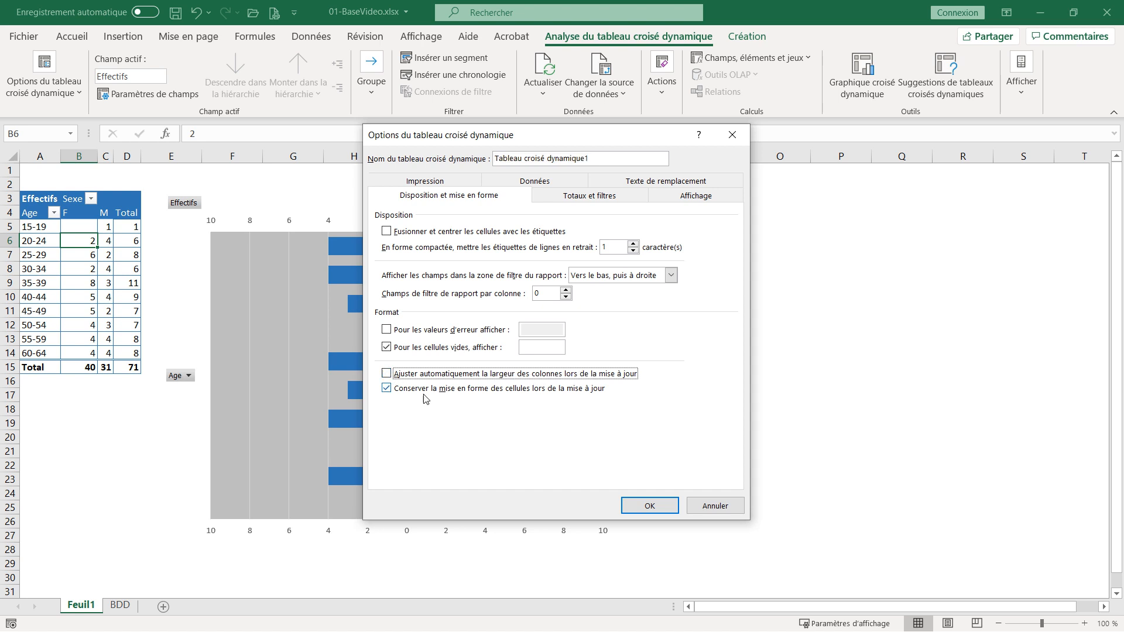
left_click(675, 510)
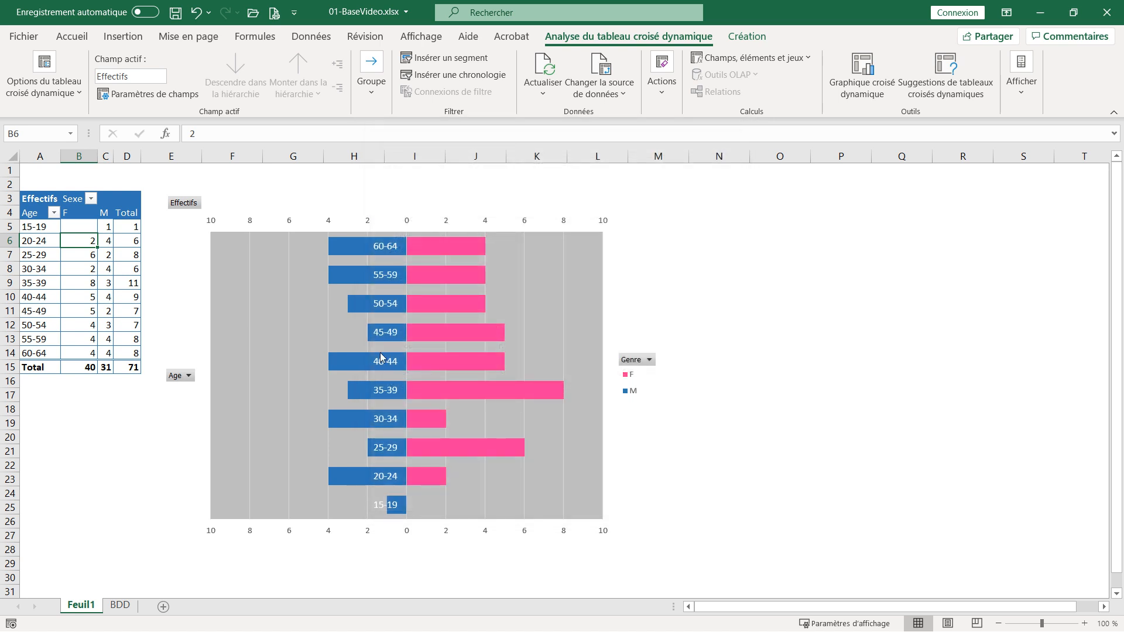
Widen columns B to D equally, and refresh the pivot table to test that the widths are kept.
left_click_drag(79, 155, 128, 155)
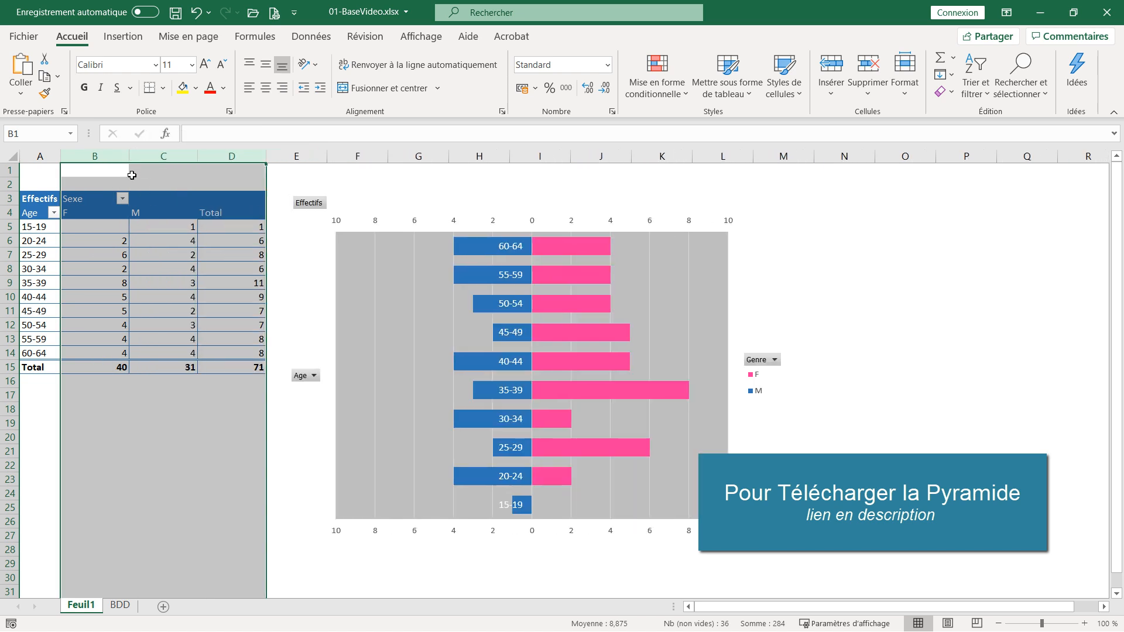
left_click(257, 455)
right_click(168, 273)
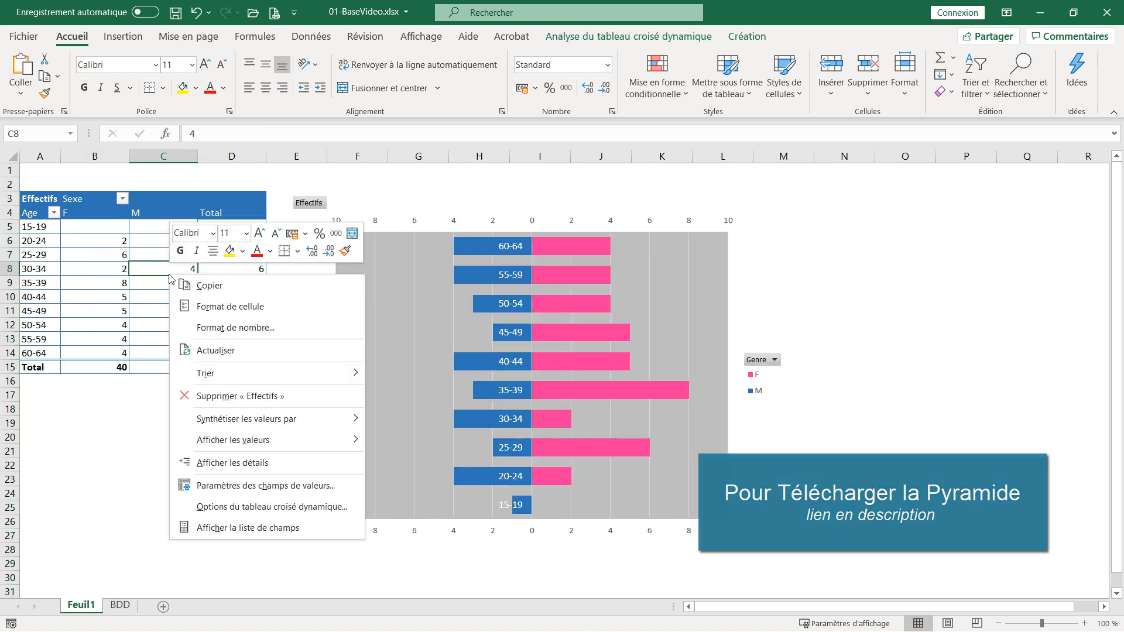
left_click(197, 350)
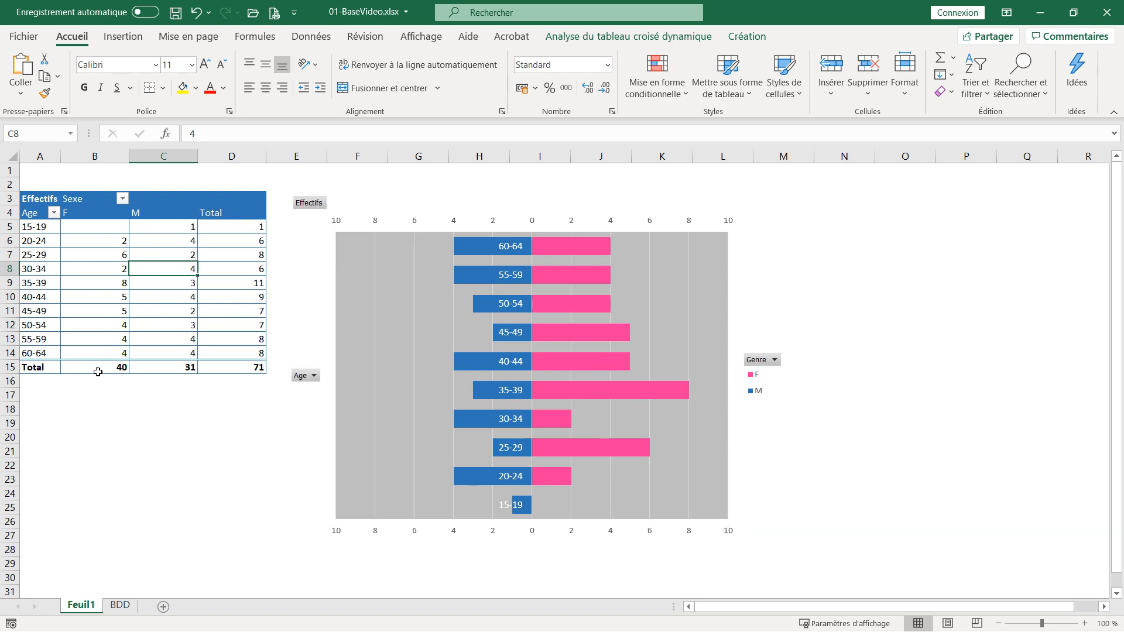
mouse_move(195, 288)
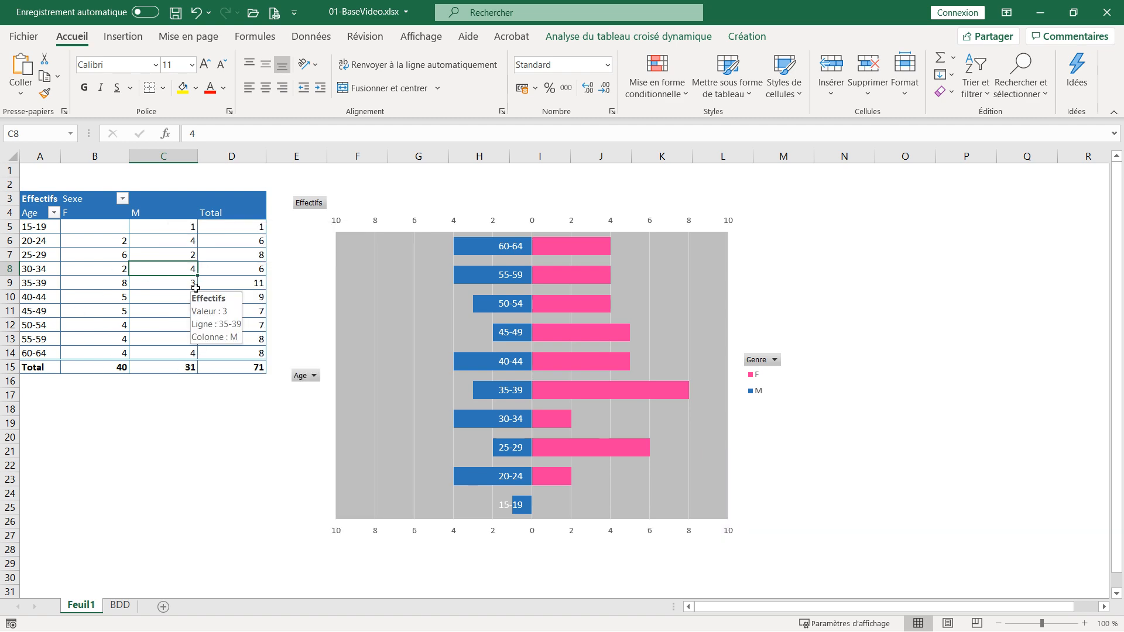